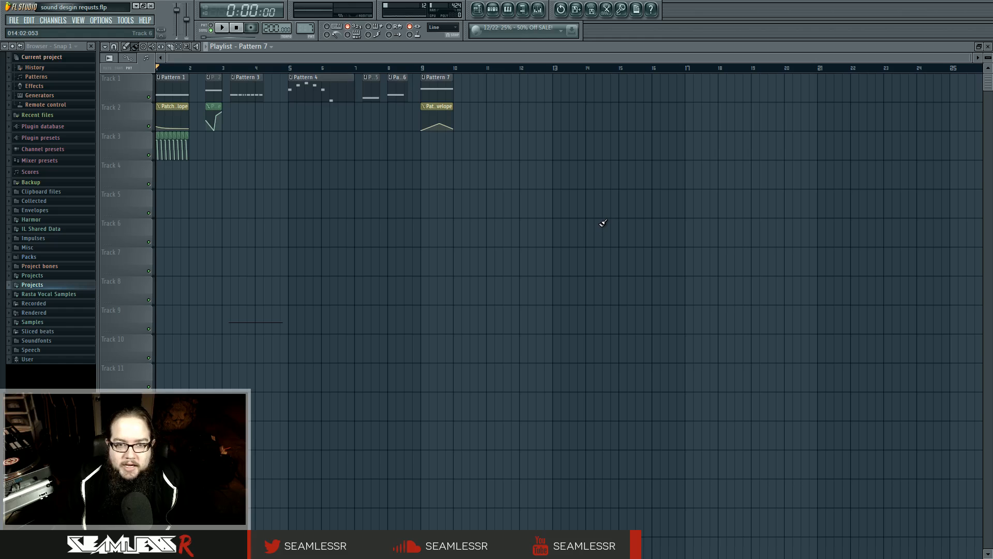
- Play the start of the playlist to hear Pattern 1
scroll(157, 234, up, 8)
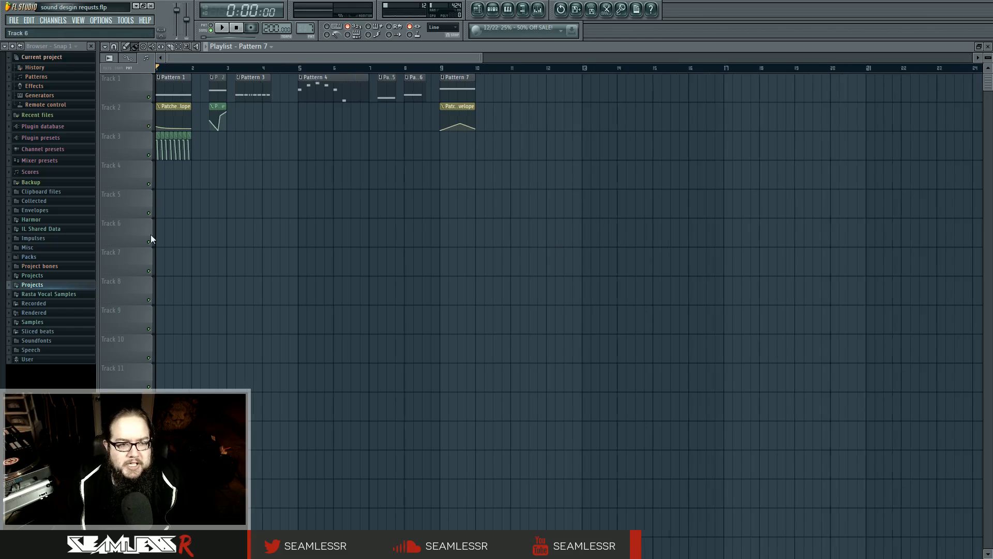
key(space)
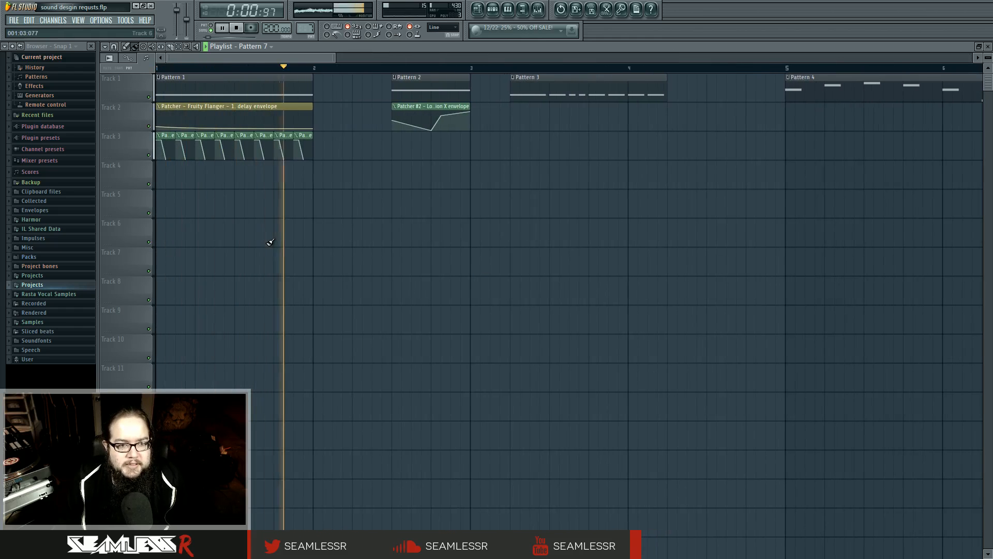
key(space)
- Open Pattern 1's Patcher channel and move the Fruity Flanger and Sytrus modules apart in its map
double_click(269, 94)
click(494, 12)
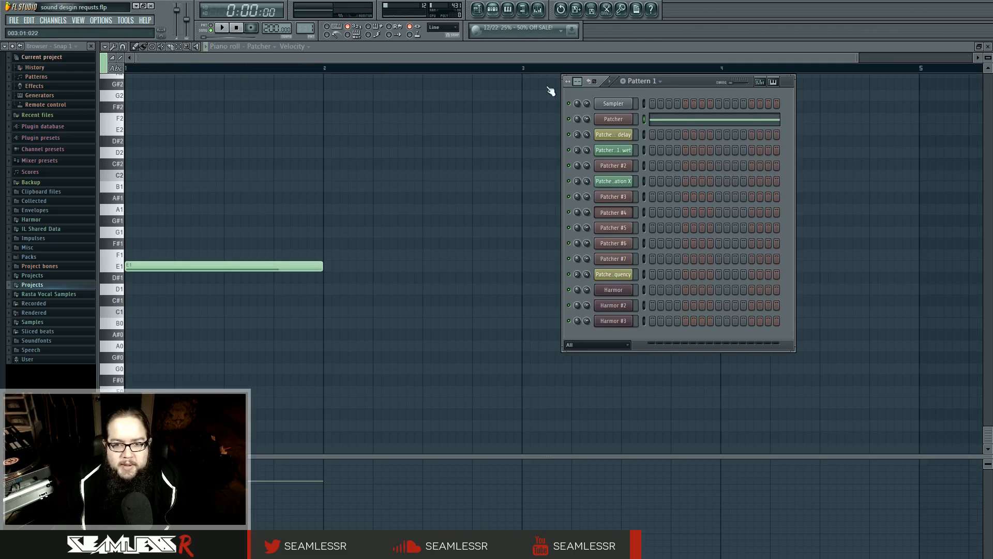
click(611, 120)
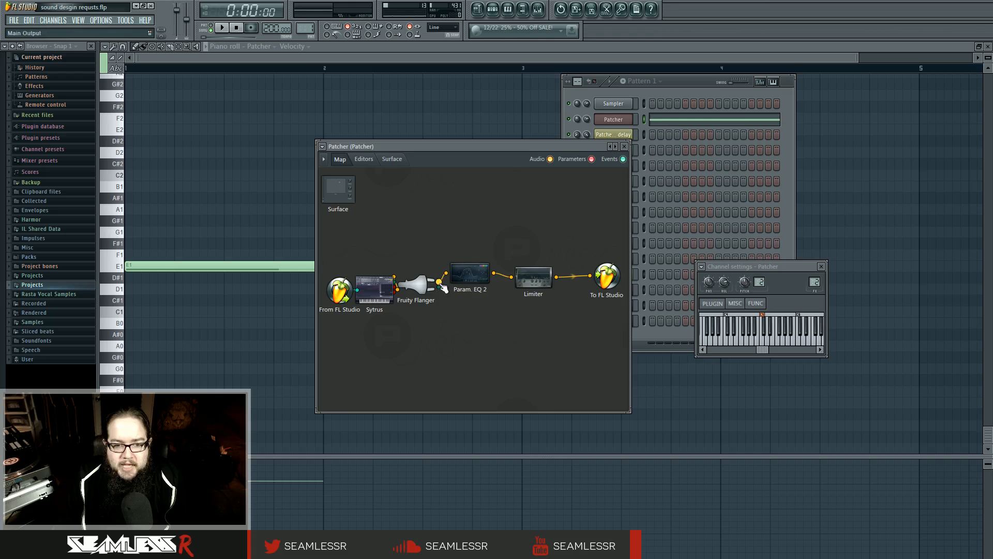
drag(417, 285, 424, 243)
drag(379, 284, 391, 298)
- Open the Sytrus editor and examine operator 2's harmonics, its oscillator options and the FX settings
double_click(391, 298)
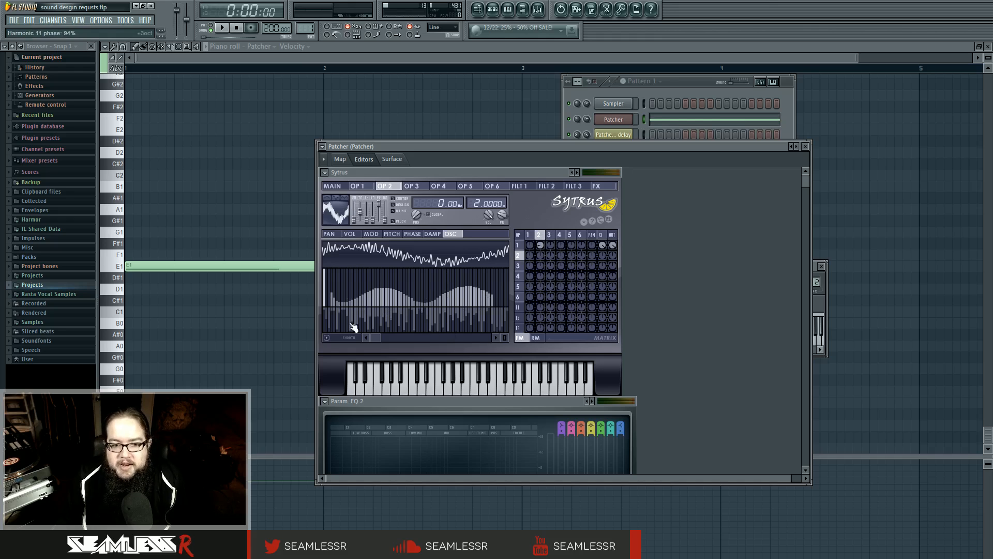
click(327, 338)
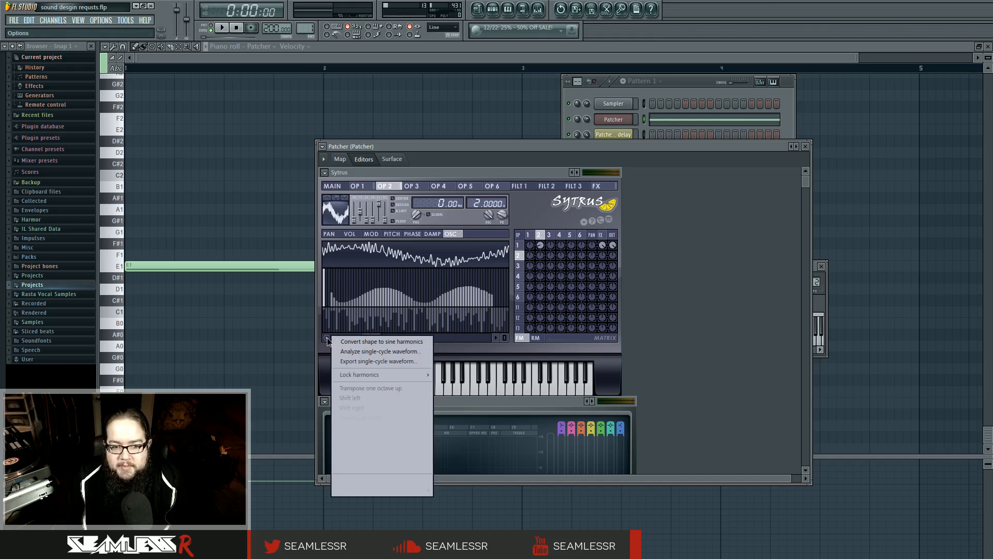
click(741, 330)
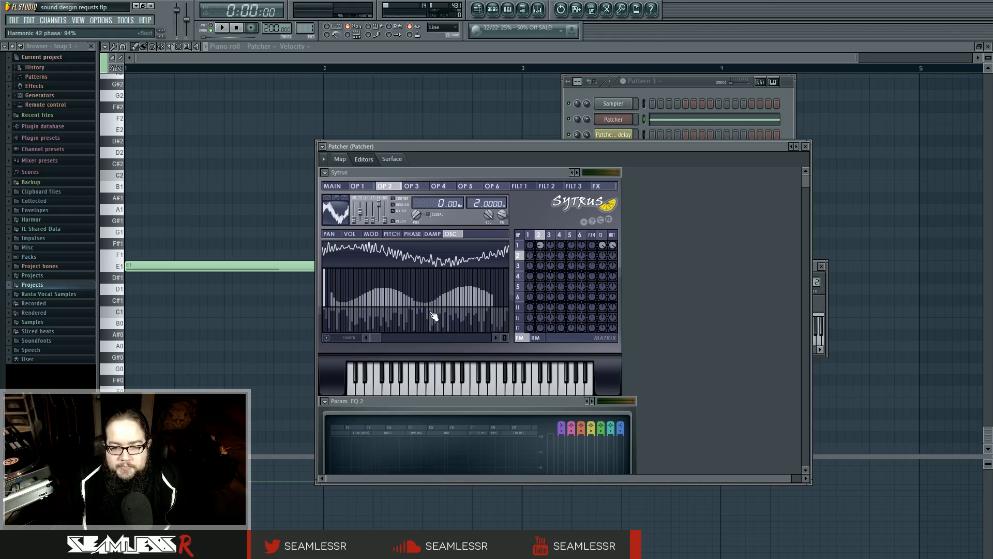
click(602, 235)
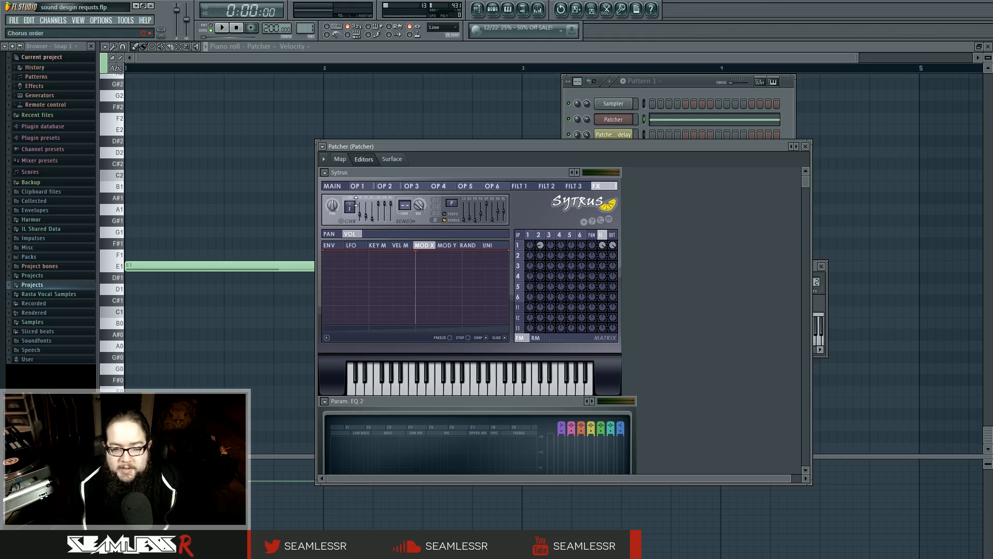
- Examine the Fruity Flanger settings in the Patcher while playing the pattern, and look over the Limiter
click(340, 158)
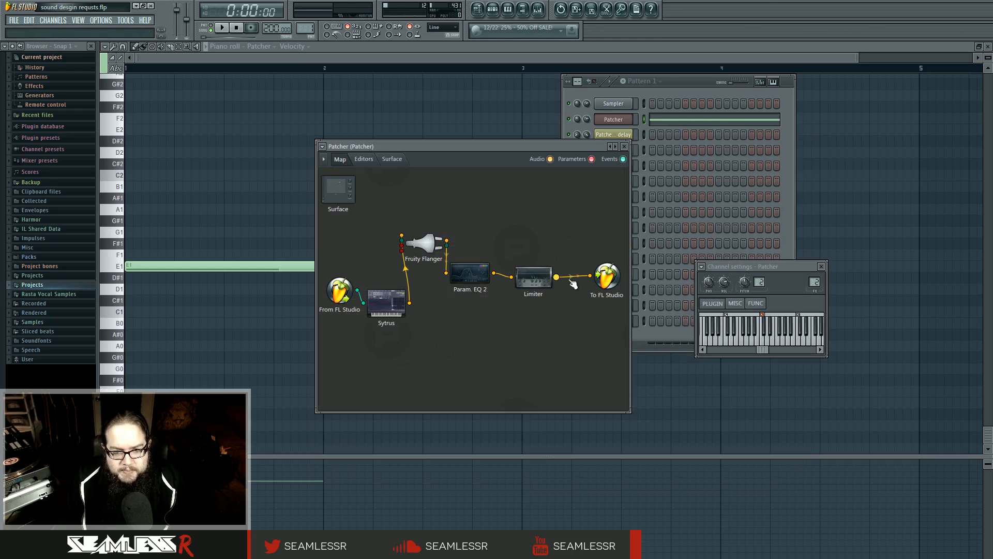
double_click(424, 243)
scroll(684, 294, up, 4)
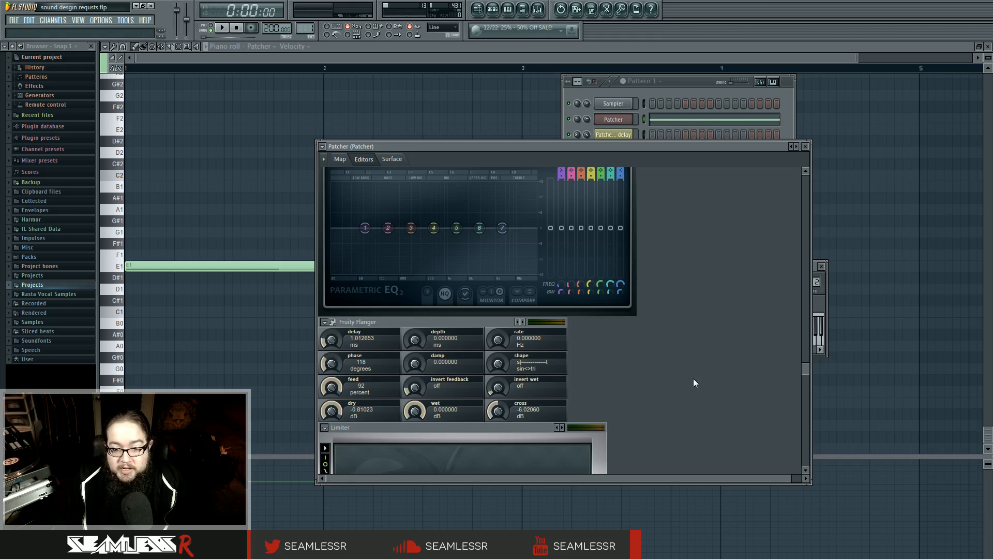
key(space)
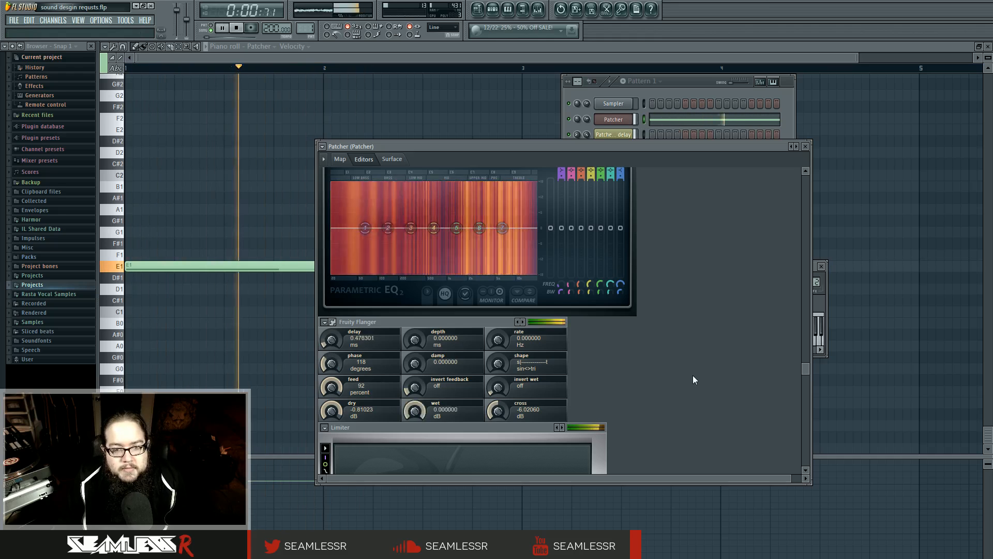
key(space)
scroll(693, 380, down, 3)
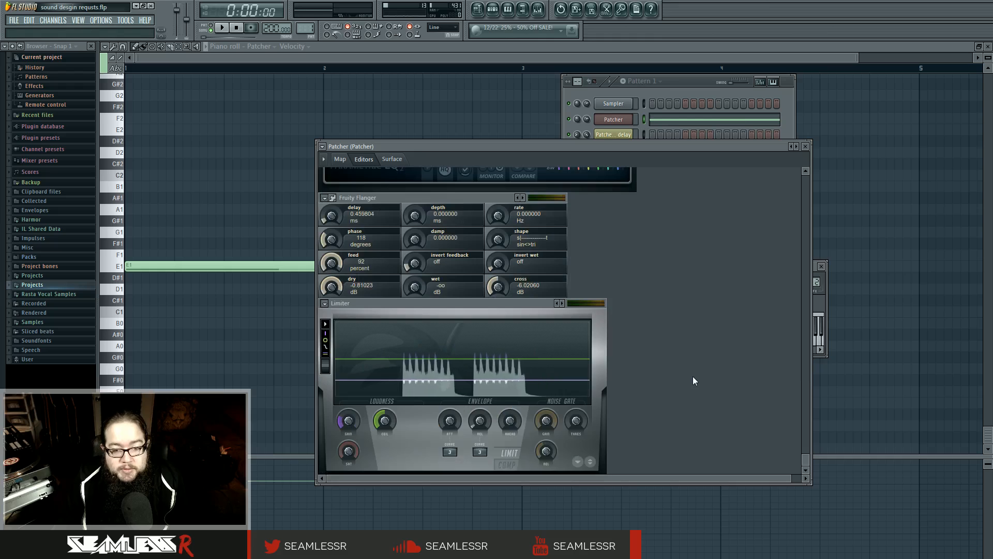
- Return to the Patcher's module map and briefly replay Pattern 1
click(340, 159)
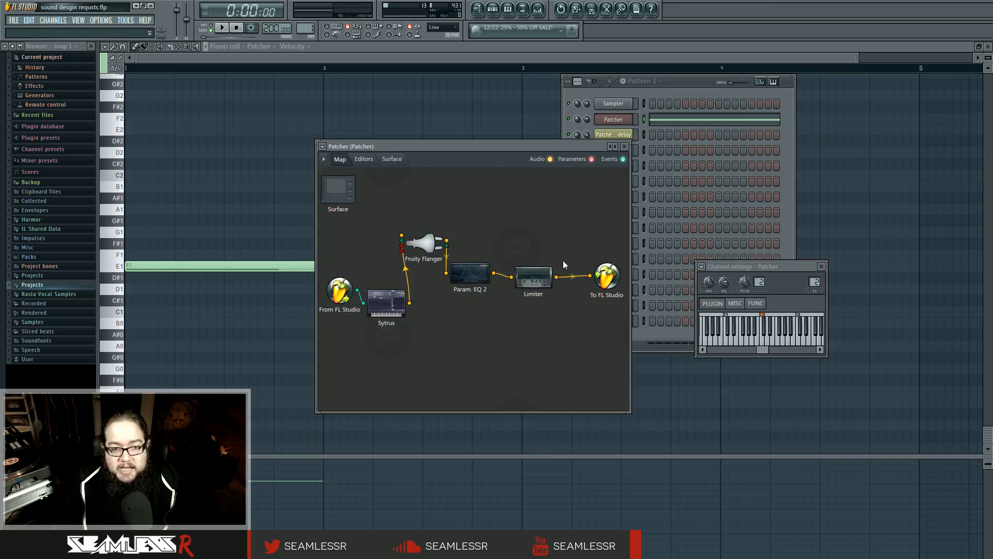
key(space)
key(space)
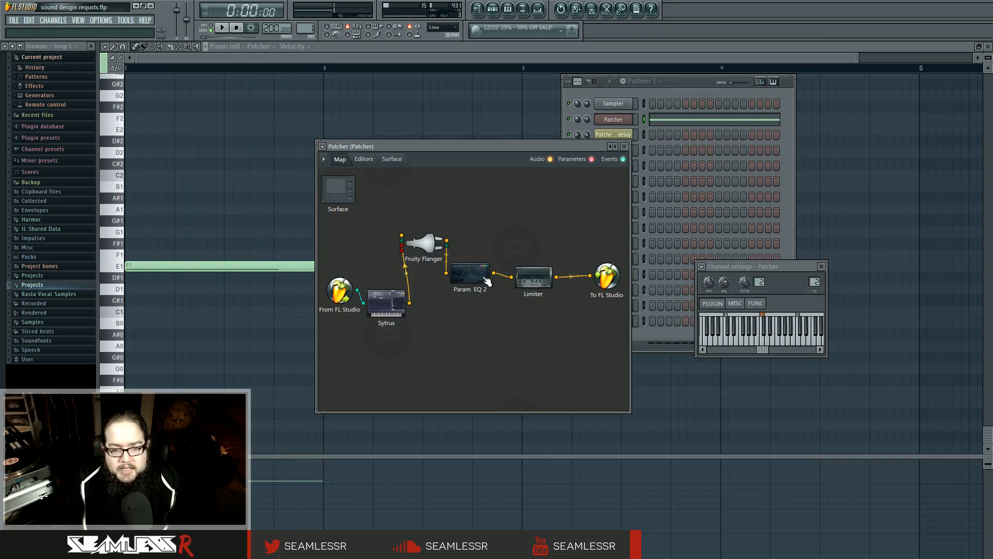
- Go back to the playlist and play the song from the start of Pattern 2
click(478, 9)
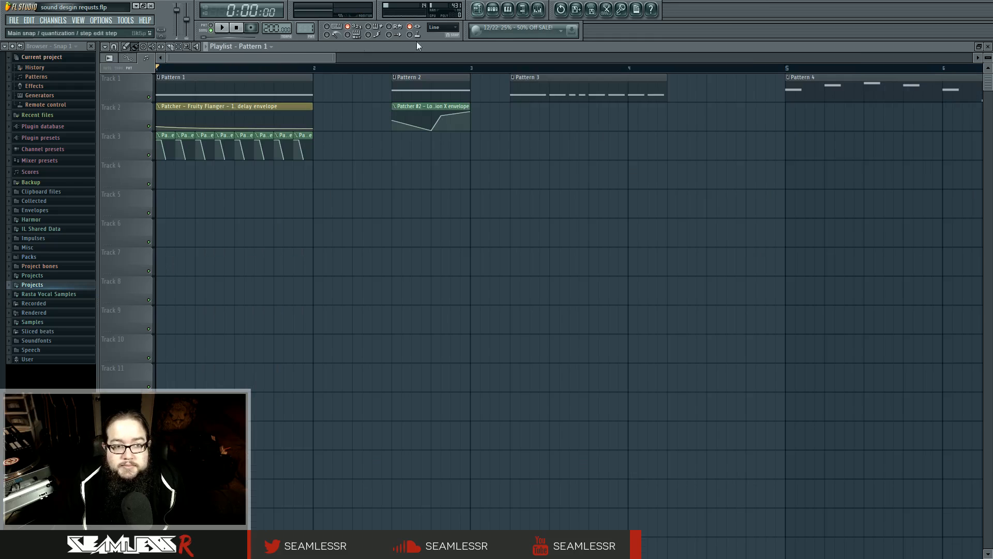
click(392, 67)
key(space)
key(space)
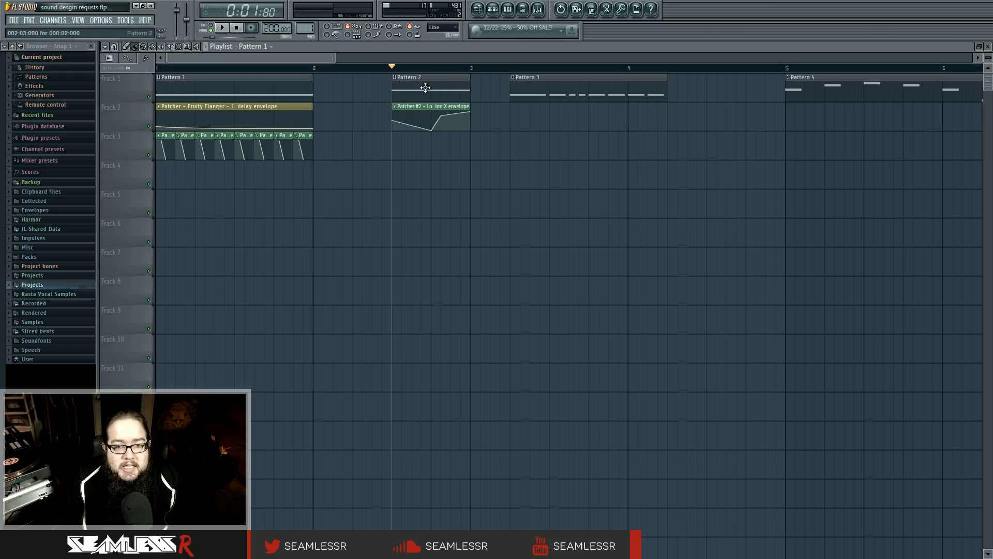
- Open Pattern 2's Patcher #2 channel and reposition its window so the whole module map is in view
double_click(427, 89)
click(497, 11)
click(613, 166)
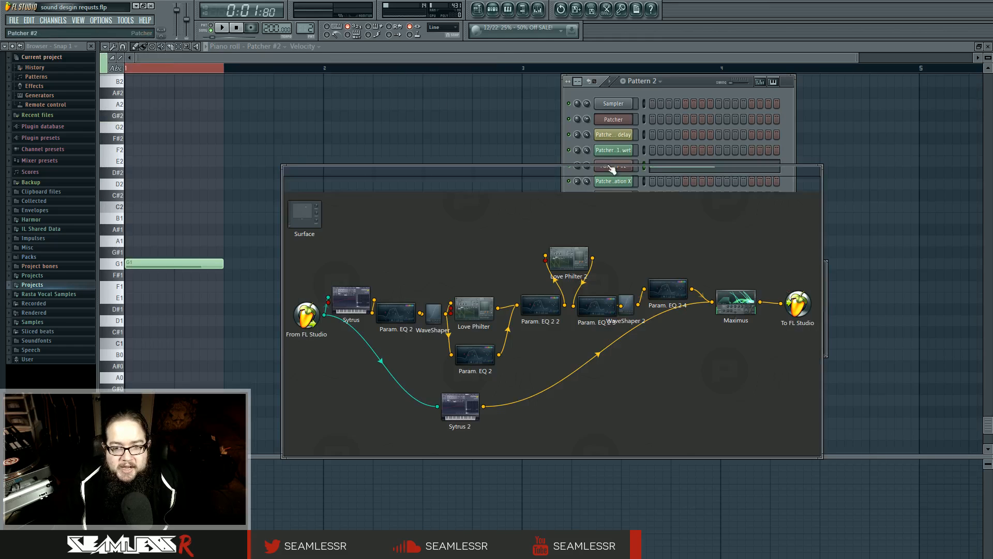
mouse_move(568, 169)
mouse_down()
mouse_move(541, 151)
mouse_move(561, 156)
mouse_up()
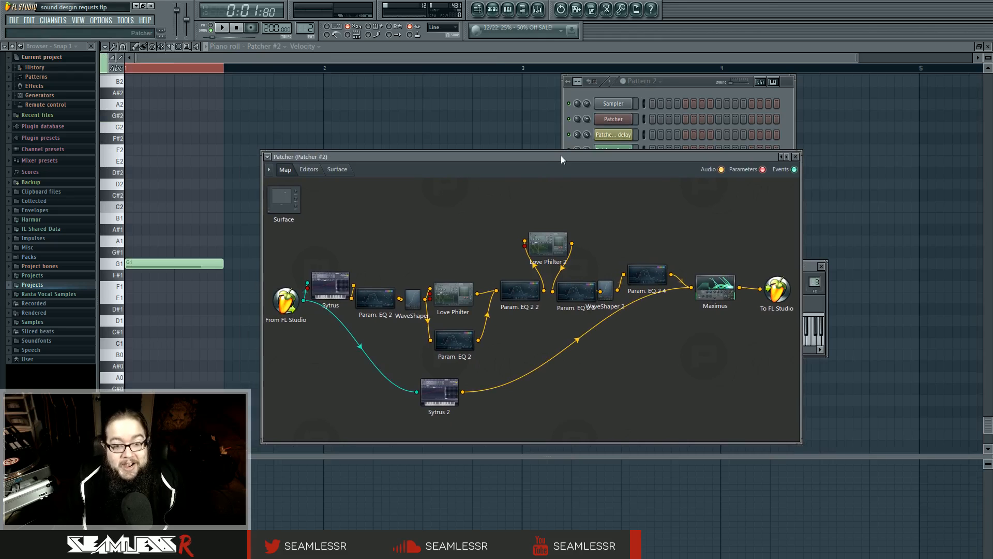
- Open the first Sytrus in Patcher #2 and compare the oscillator shapes and modulation routing of operators 1, 2 and 3
double_click(338, 284)
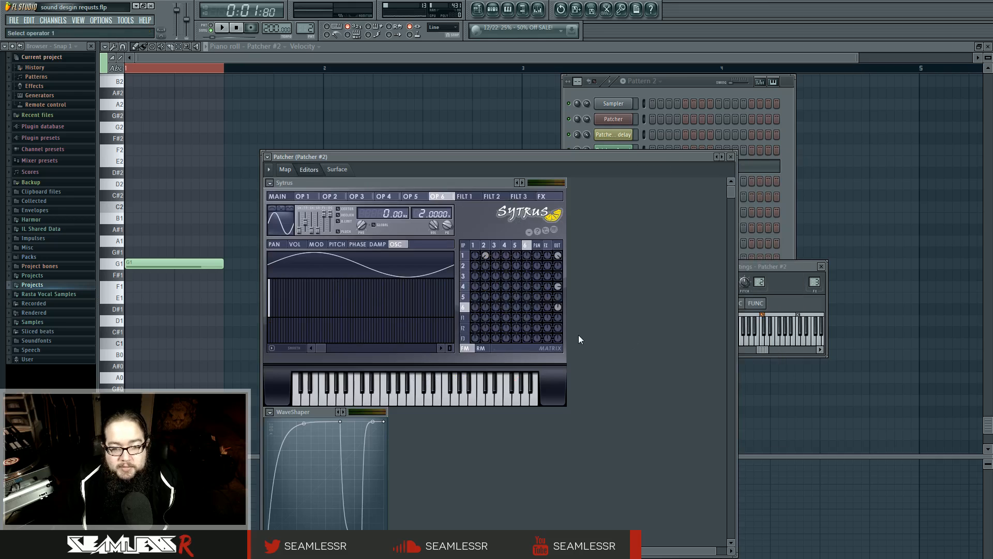
click(476, 245)
click(484, 246)
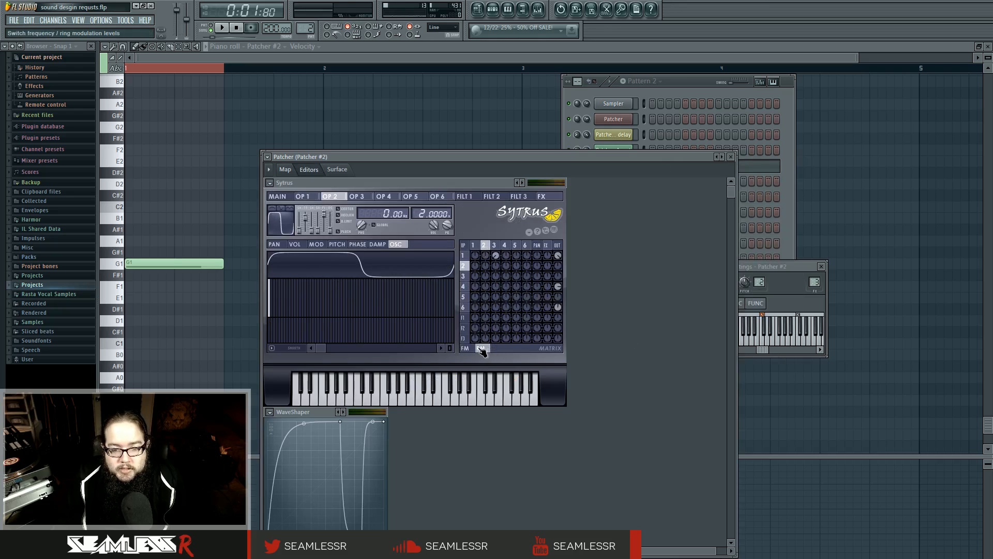
click(475, 247)
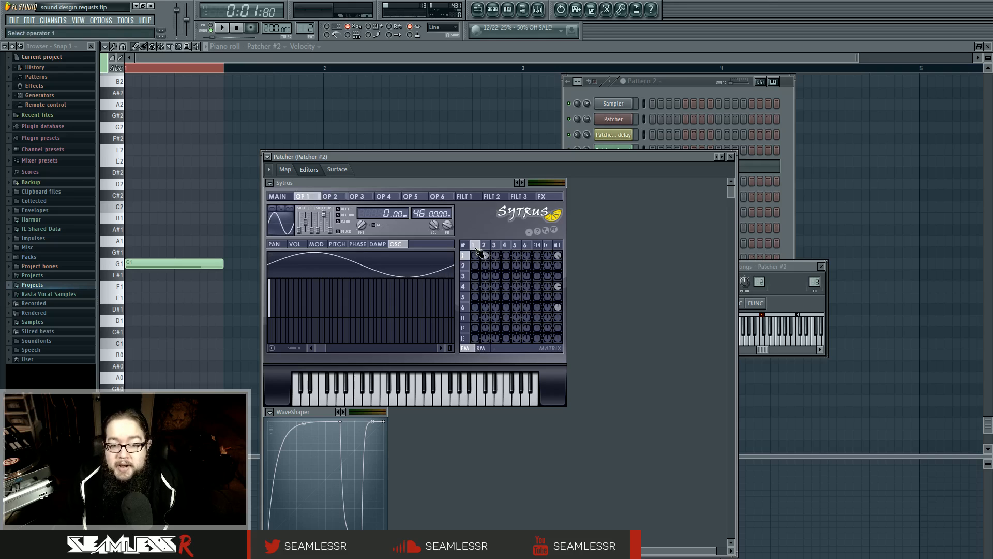
click(485, 247)
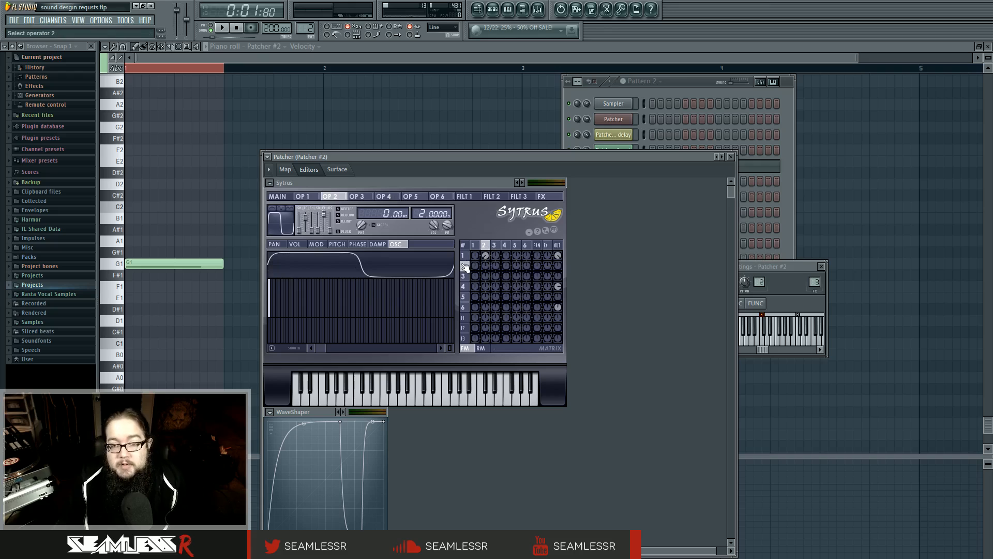
click(495, 245)
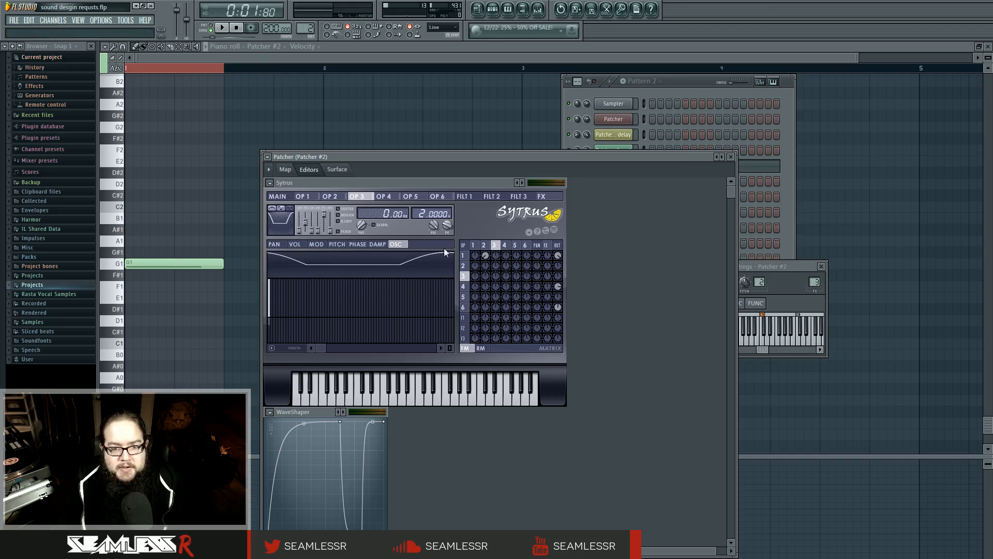
click(485, 245)
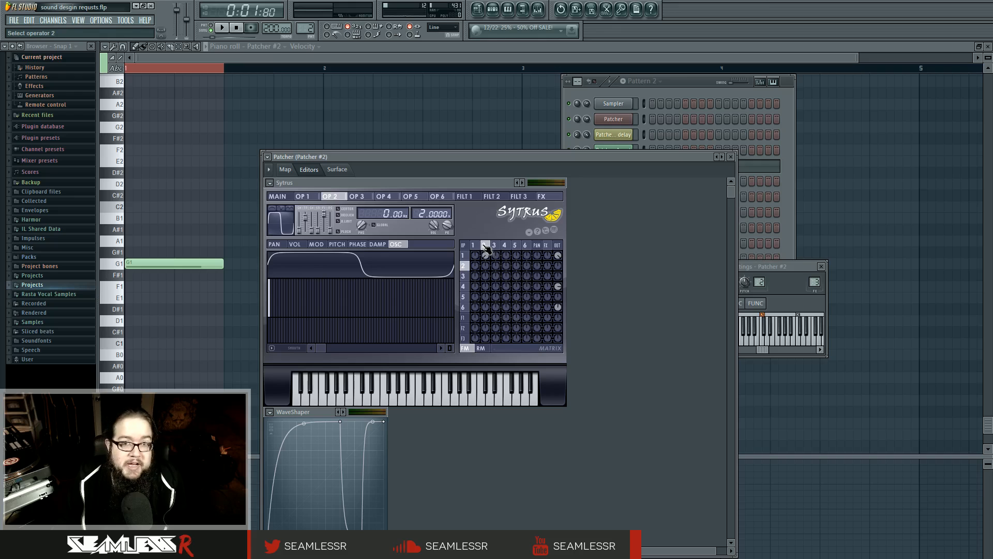
click(495, 245)
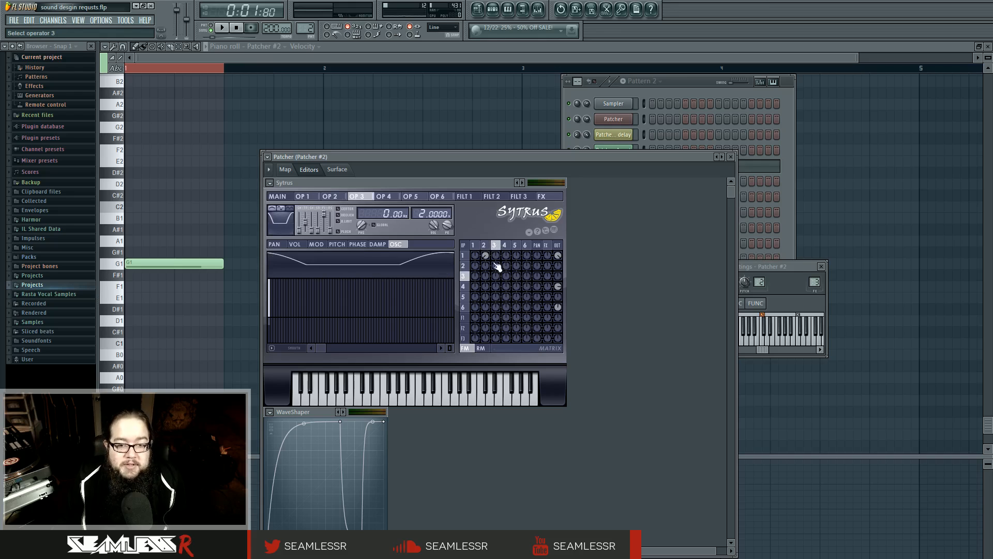
- Check the Sytrus FM matrix and examine the oscillators and output levels of operators 4 and 6
click(469, 349)
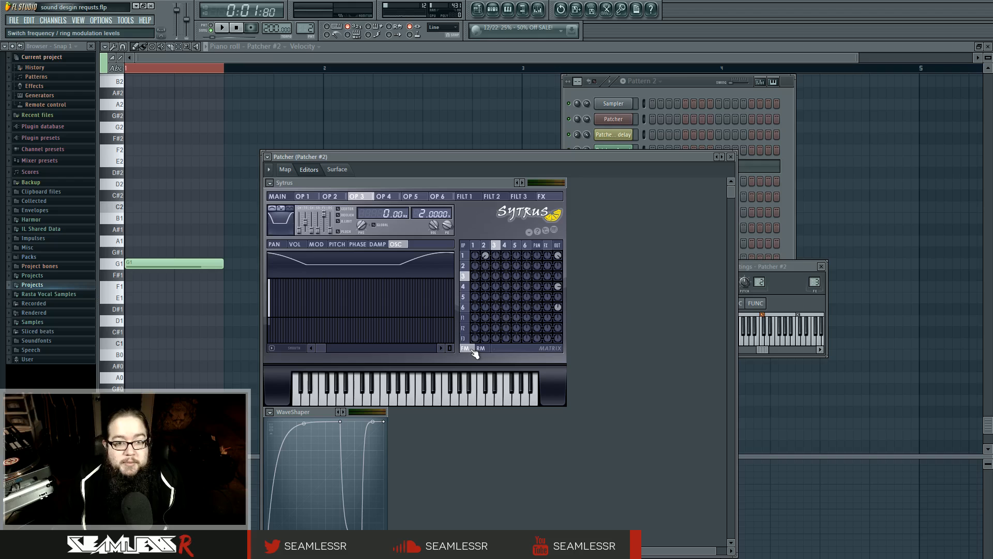
click(463, 286)
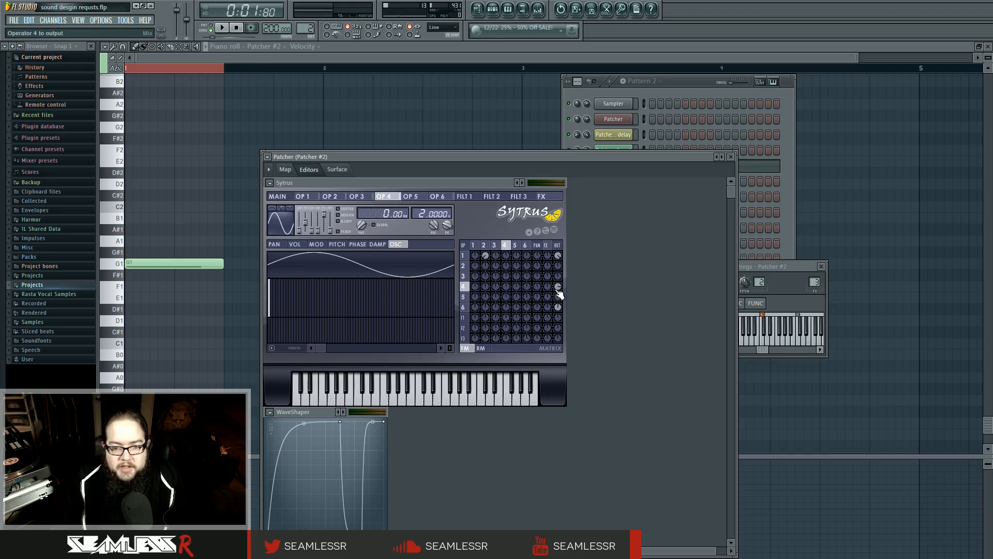
click(466, 308)
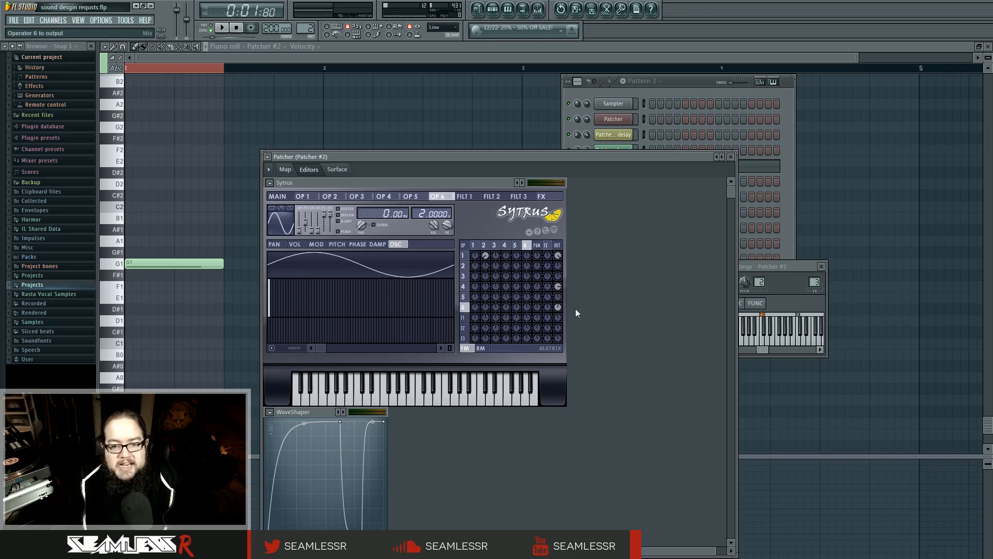
- Open the Param. EQ 2 that follows Sytrus, shift its band 6 peak to about 2012 Hz and 13.4 dB, and play the pattern
click(285, 170)
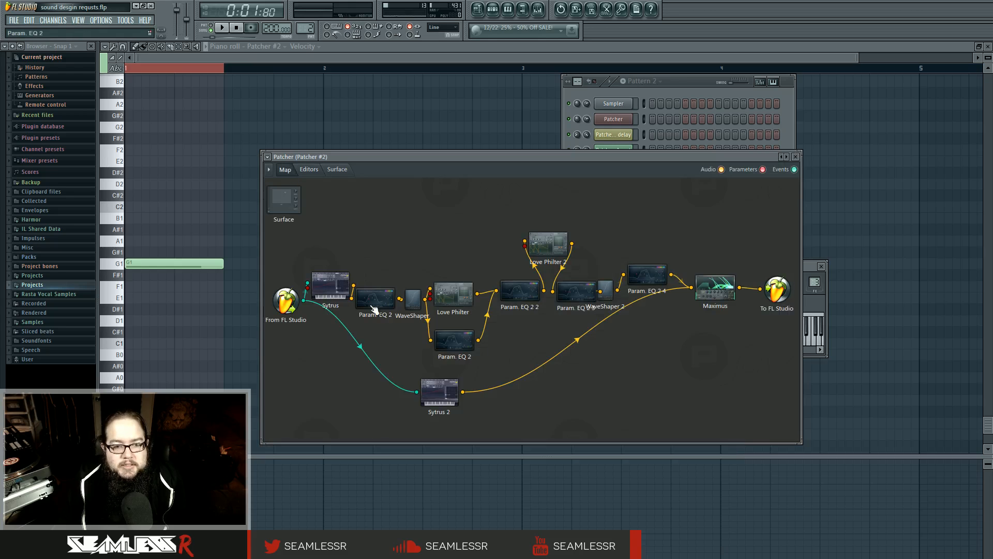
double_click(385, 243)
key(space)
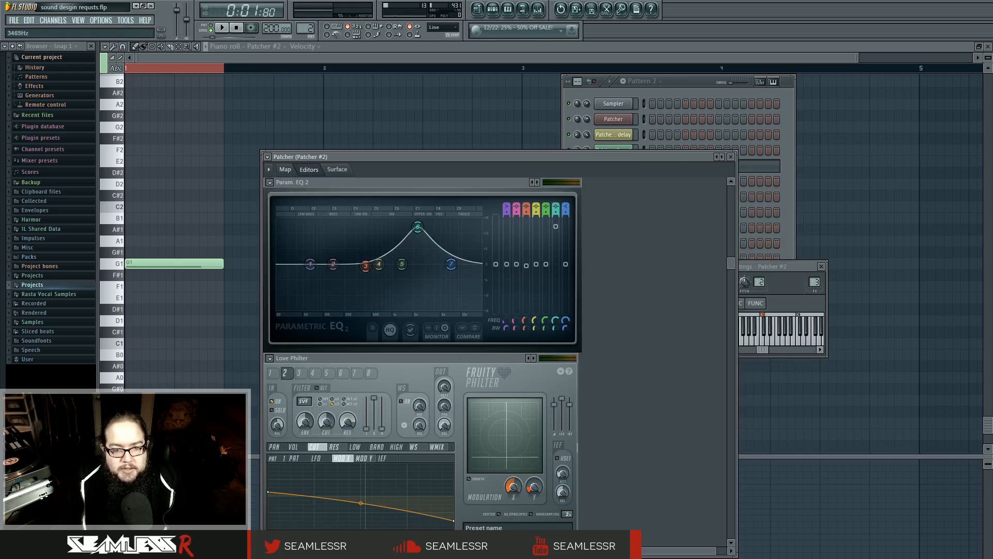
mouse_move(418, 226)
mouse_down()
mouse_move(418, 264)
mouse_move(393, 288)
mouse_move(422, 292)
mouse_move(413, 229)
mouse_up()
key(space)
key(space)
key(space)
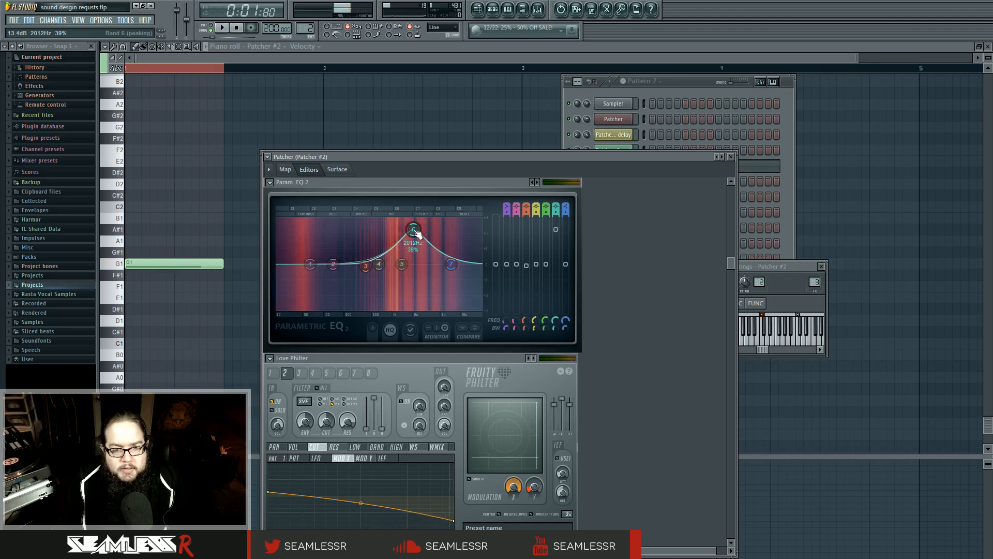
- Examine the first WaveShaper's curve in Patcher #2 and filter unit 1 of the Love Philter
click(285, 169)
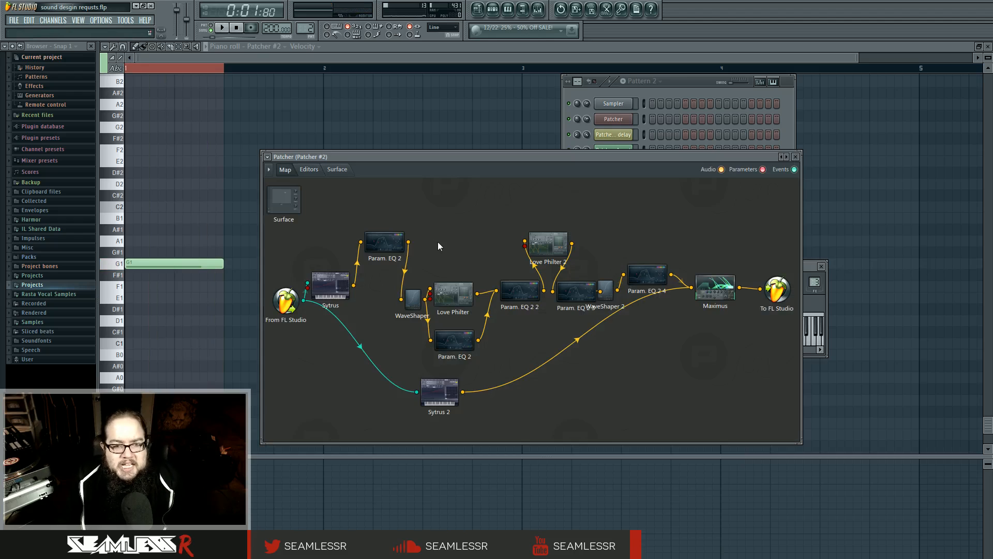
double_click(413, 299)
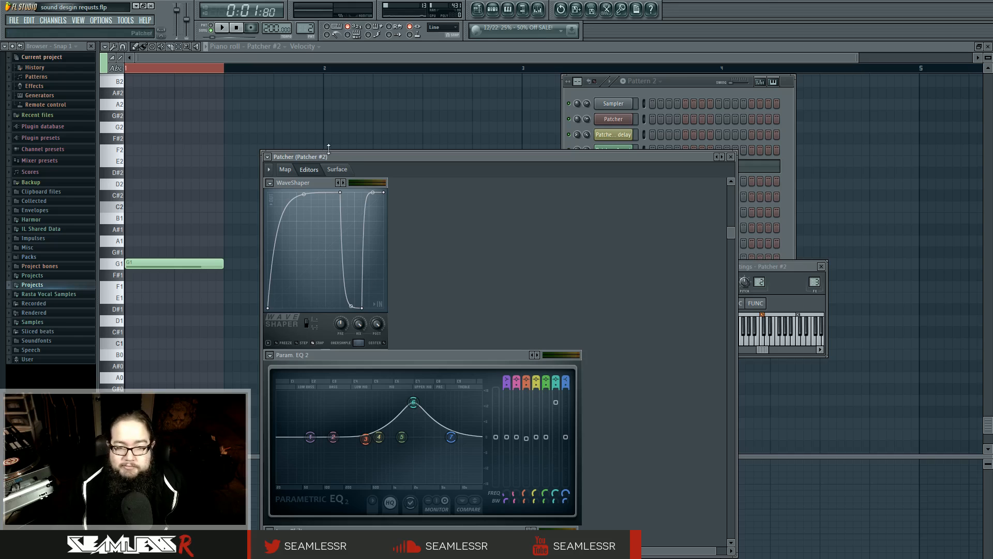
click(285, 169)
double_click(454, 294)
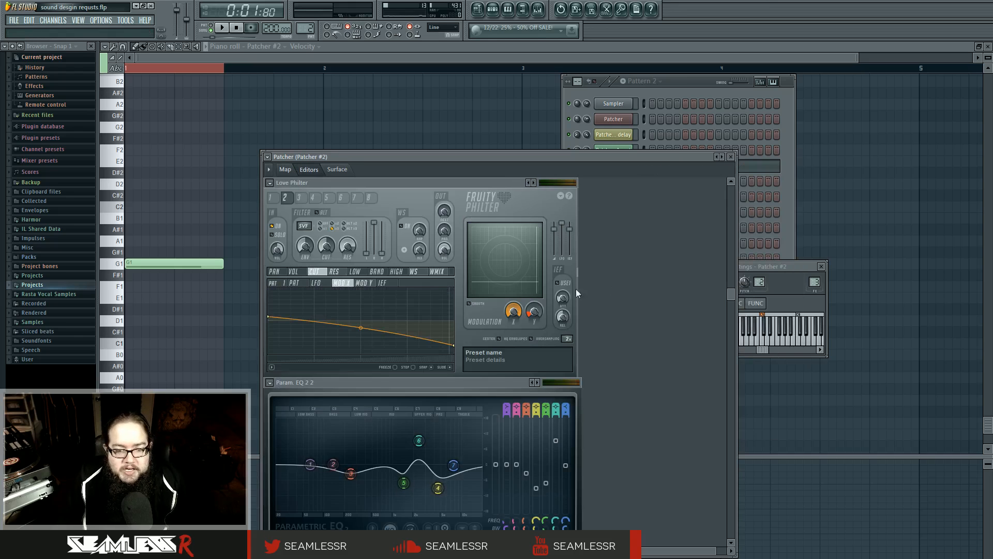
click(271, 197)
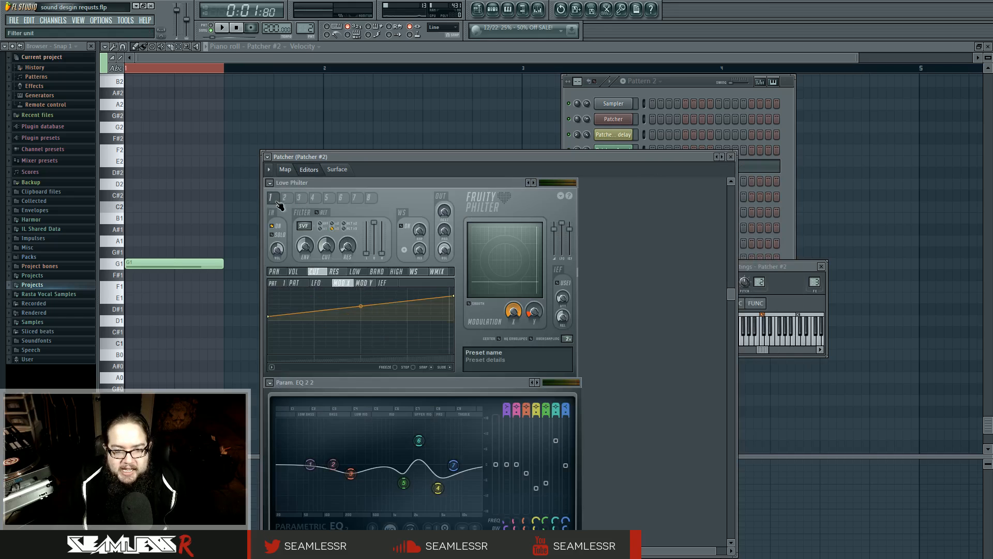
- Compare the Mod X cutoff curves of Love Philter's filter units 1 to 5
click(285, 198)
click(299, 198)
click(271, 198)
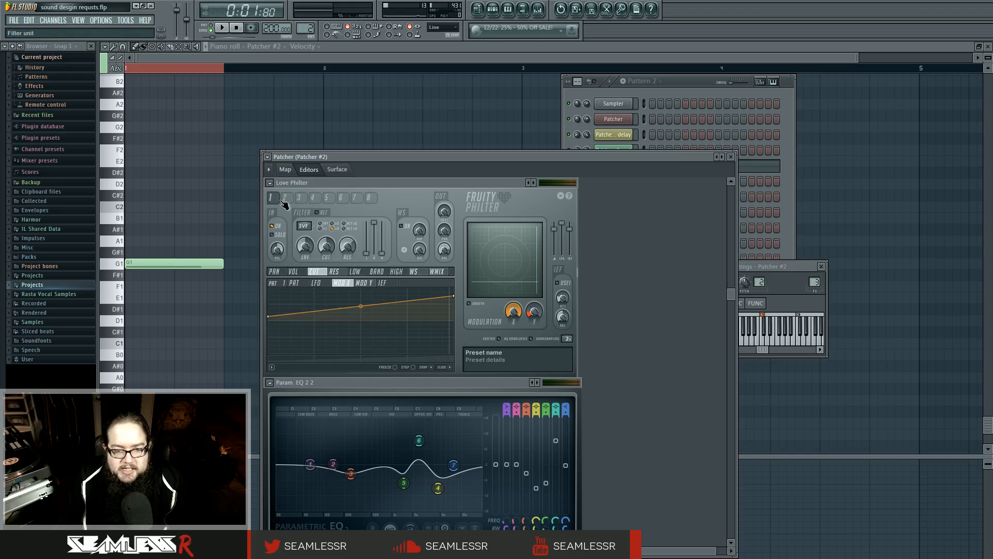
click(284, 198)
click(299, 199)
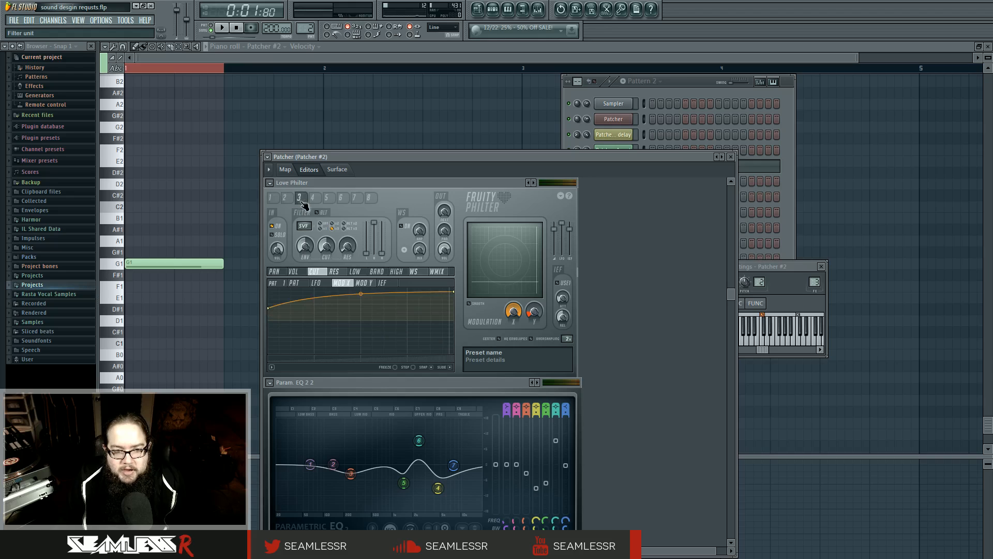
click(313, 199)
click(327, 198)
click(299, 199)
click(286, 199)
click(273, 199)
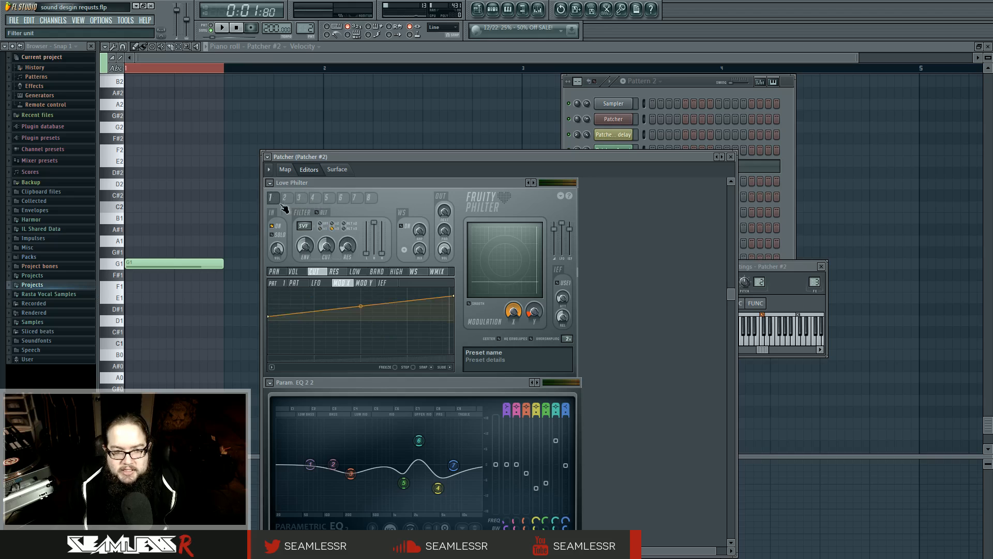
- Check filter unit 2's Mod X resonance mapping and its Mod Y cutoff mapping in Love Philter
click(300, 200)
click(285, 200)
click(336, 272)
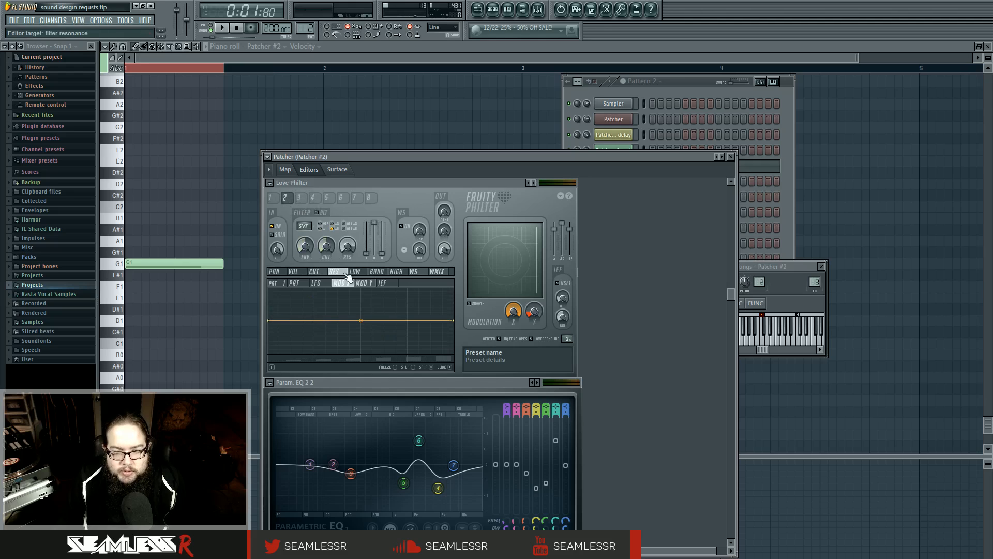
click(316, 273)
click(364, 283)
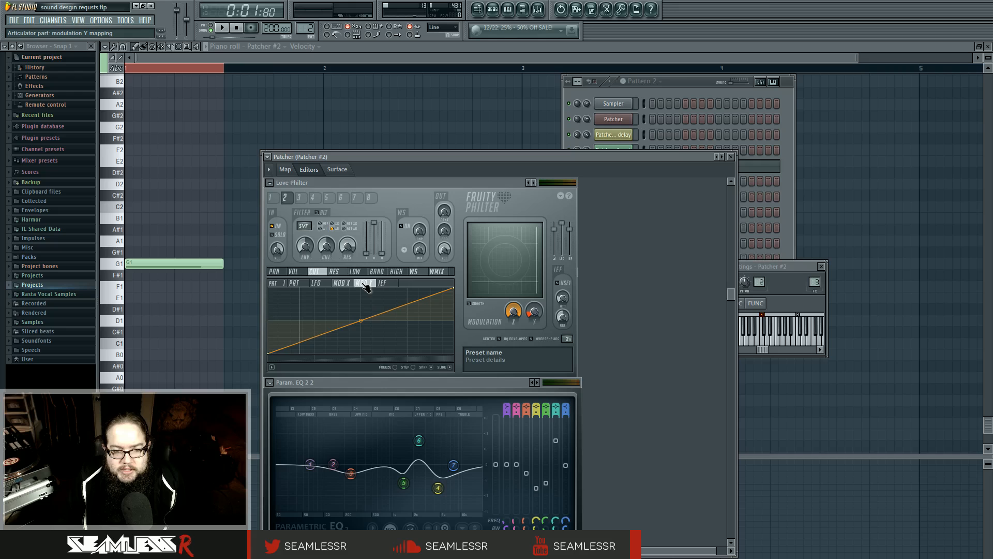
- Reopen Love Philter from the Patcher map and compare the Mod X cutoff curves of filter units 1, 2 and 3
click(285, 170)
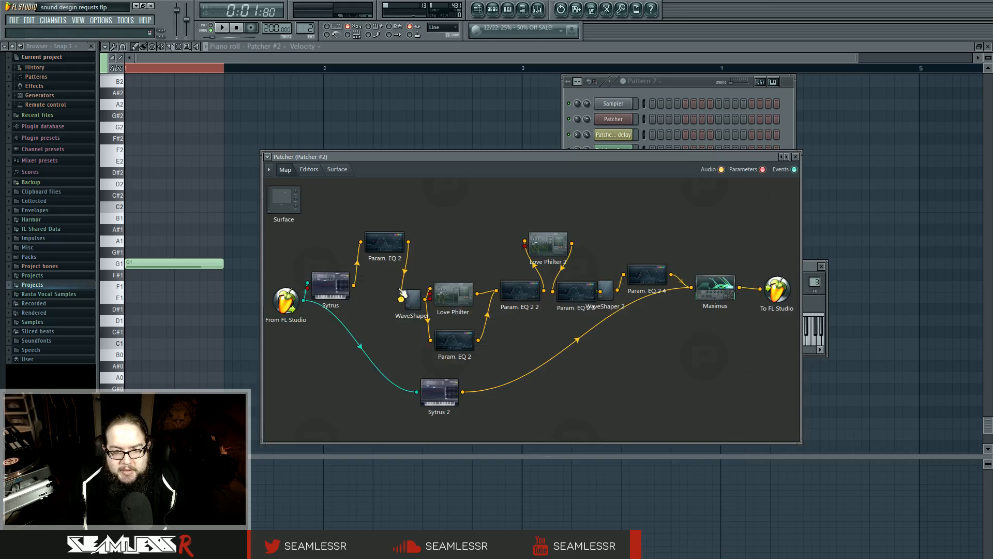
double_click(447, 302)
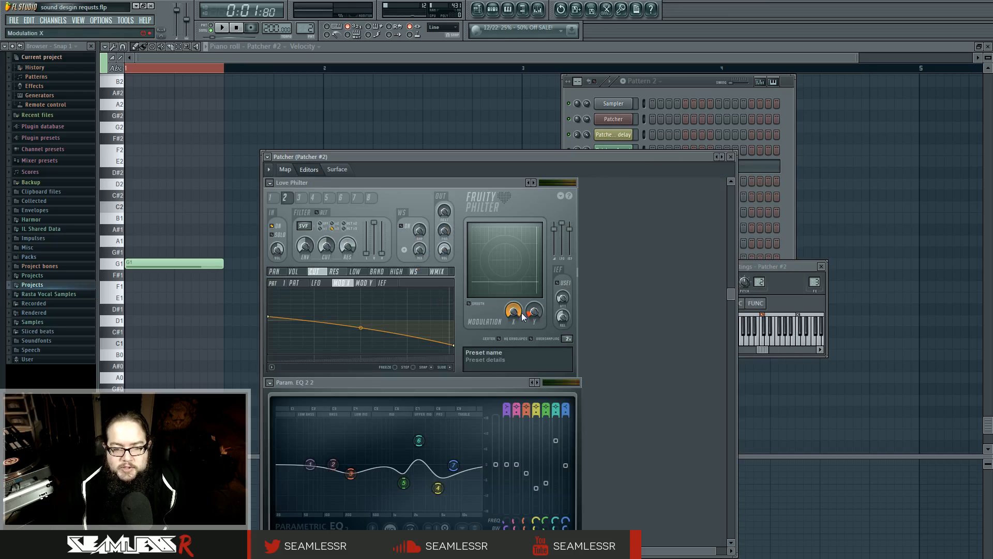
click(277, 198)
click(289, 198)
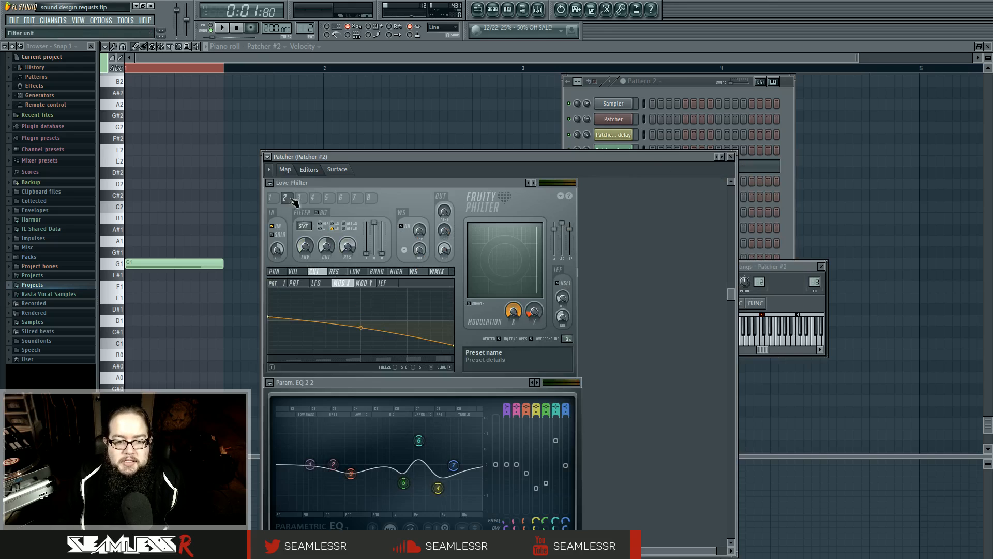
click(298, 199)
click(292, 198)
click(277, 199)
click(287, 199)
click(299, 199)
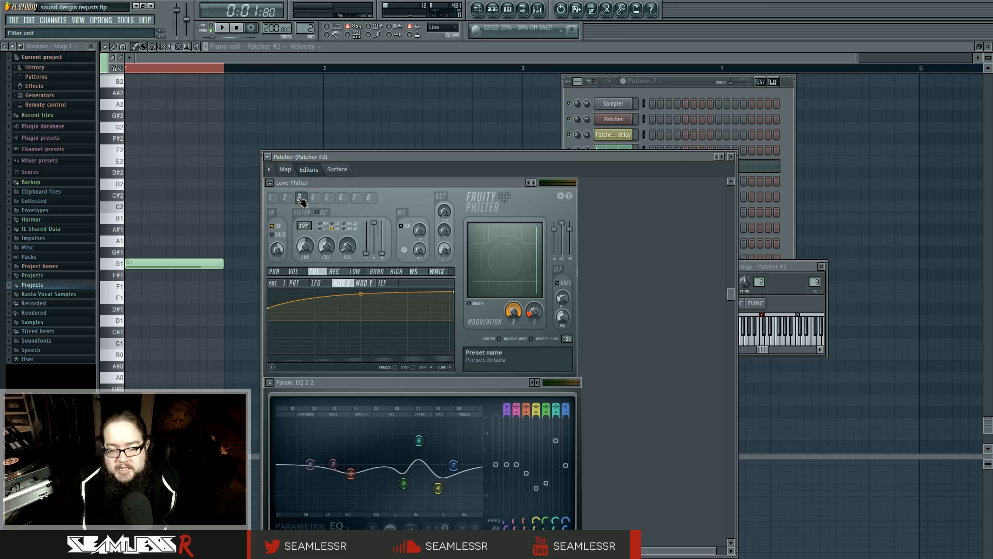
click(285, 199)
click(272, 199)
click(286, 201)
click(271, 200)
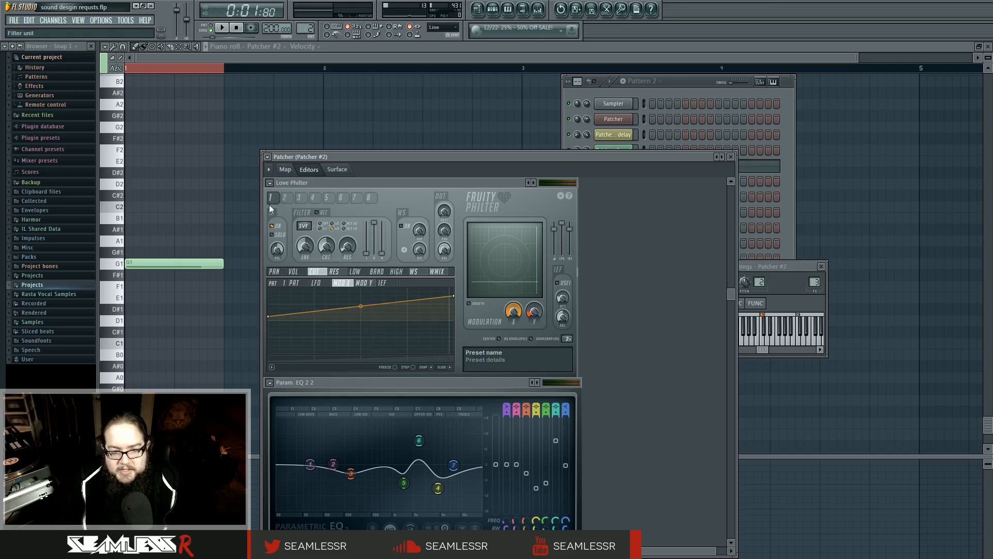
click(288, 200)
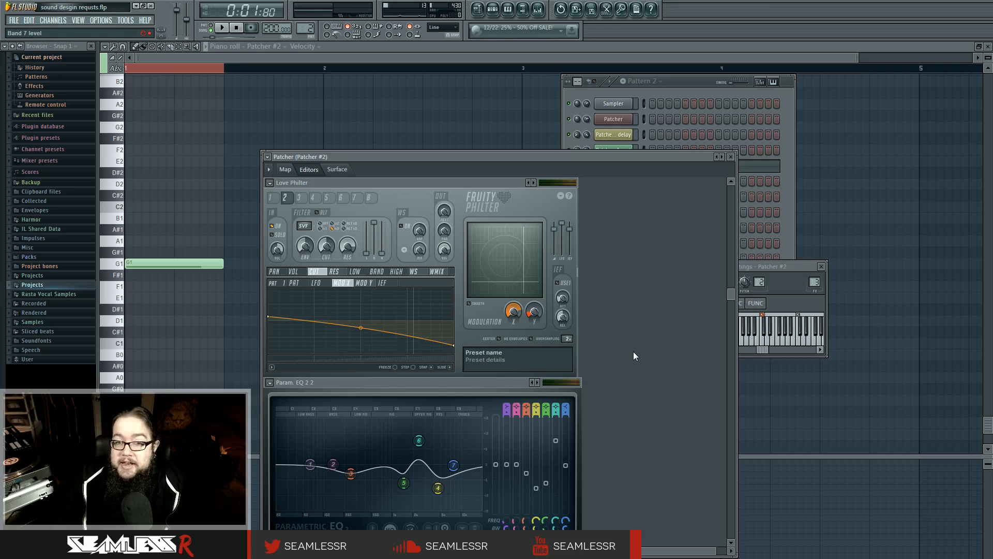
- Go through Love Philter's filter units 1 to 3 again and examine how each cutoff follows Mod X
click(301, 197)
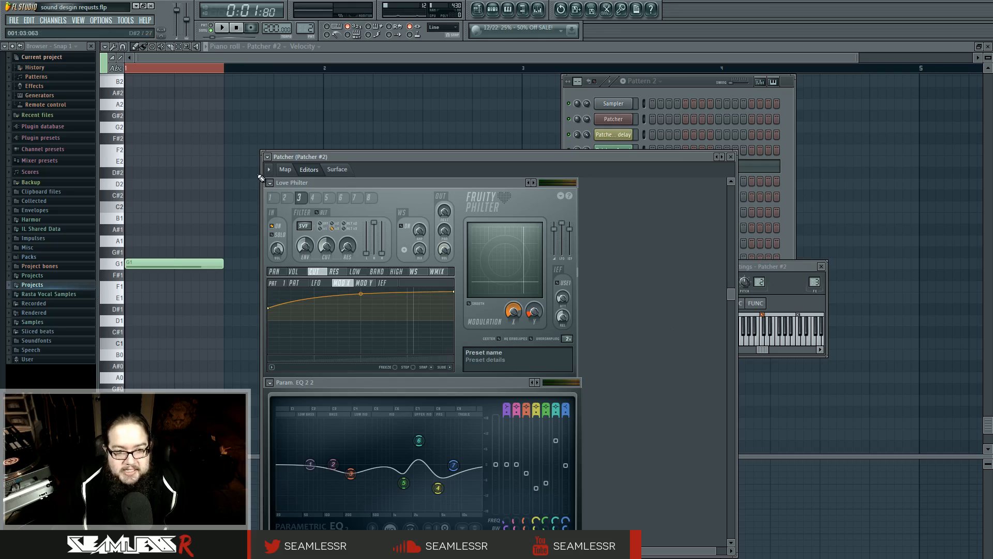
click(286, 198)
click(272, 197)
click(285, 198)
click(299, 197)
click(288, 198)
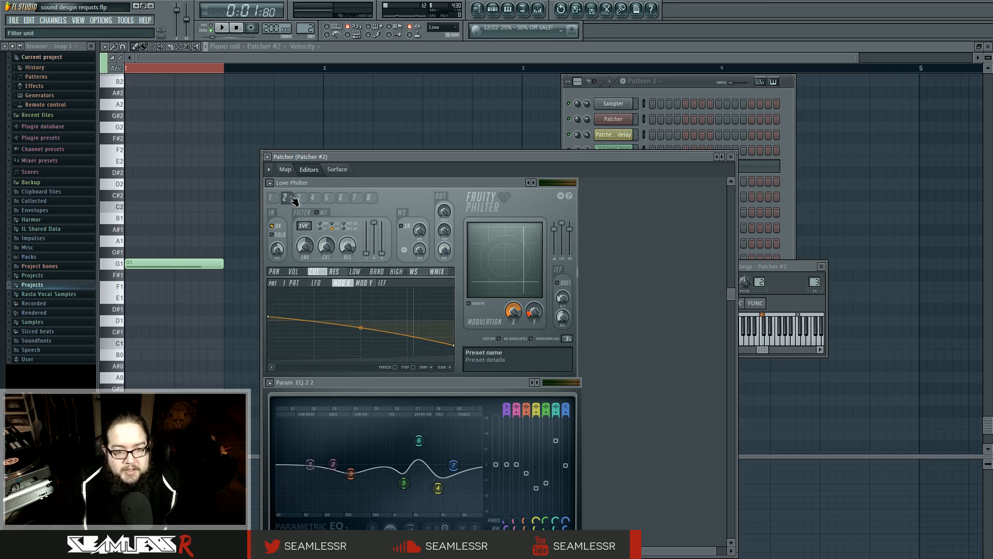
click(301, 200)
- Check filter unit 3's Mod X resonance mapping and review the cutoff curves of Love Philter's three units once more
click(339, 272)
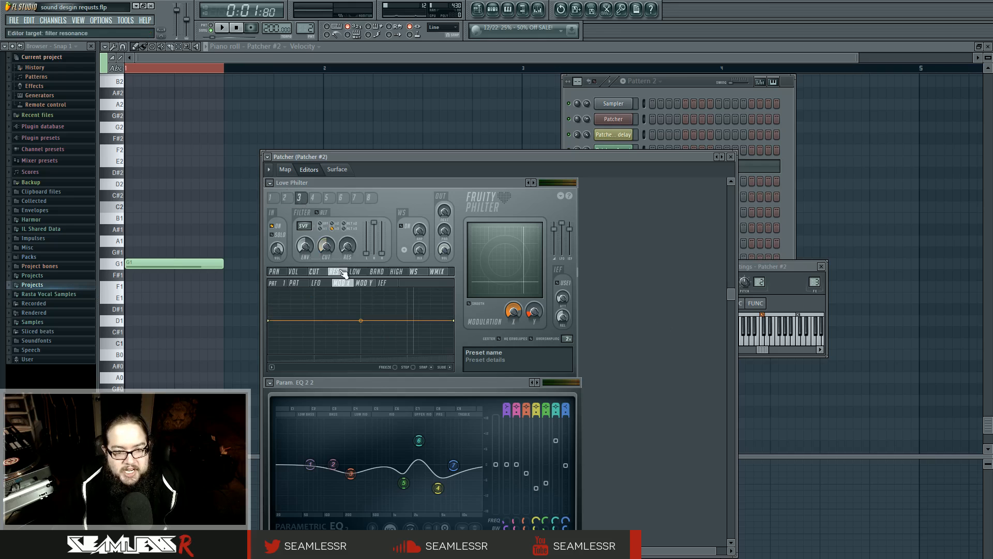
click(286, 198)
click(314, 271)
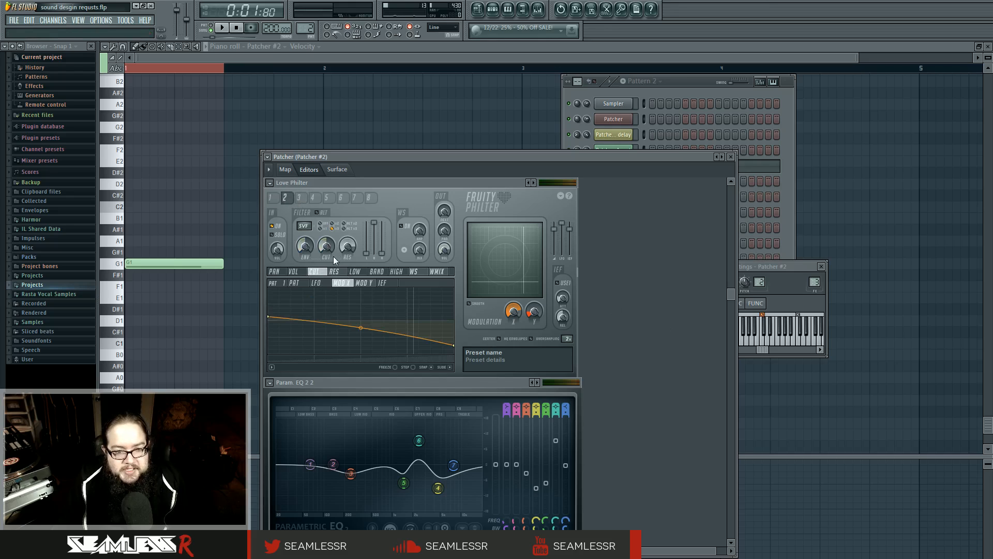
click(274, 198)
click(286, 198)
click(300, 197)
click(286, 198)
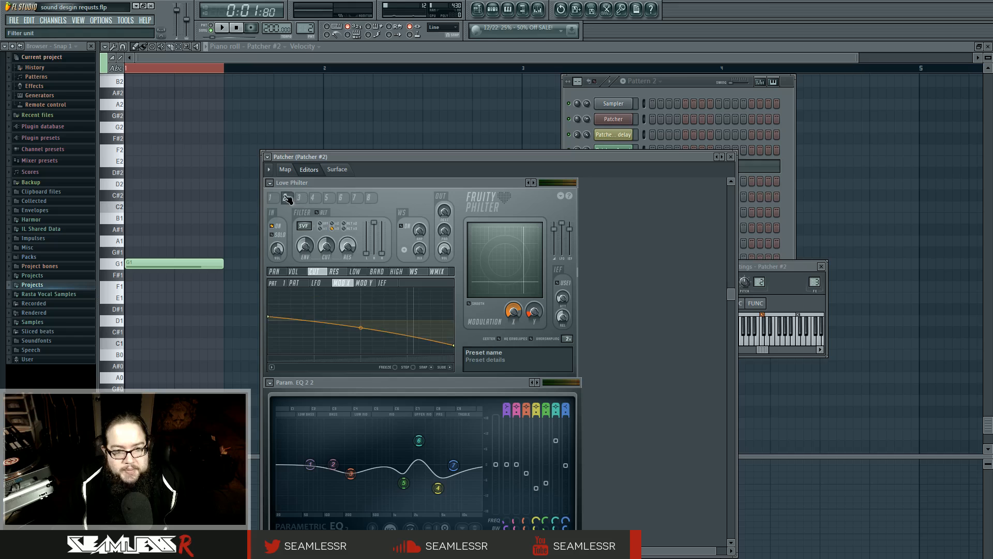
click(273, 197)
- Open the Param. EQ 2 wired parallel to Love Philter and examine the cuts of bands 4 and 5
click(284, 172)
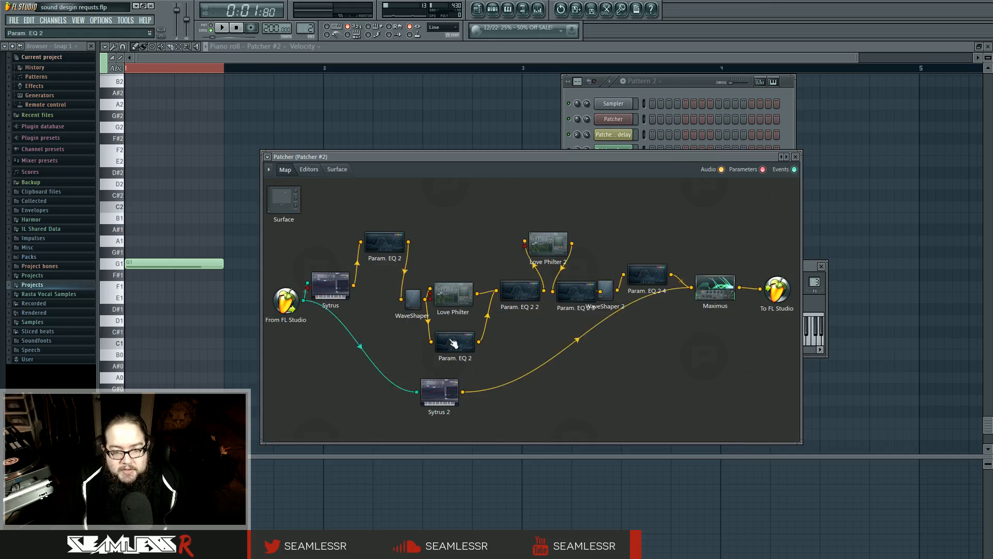
double_click(450, 340)
key(space)
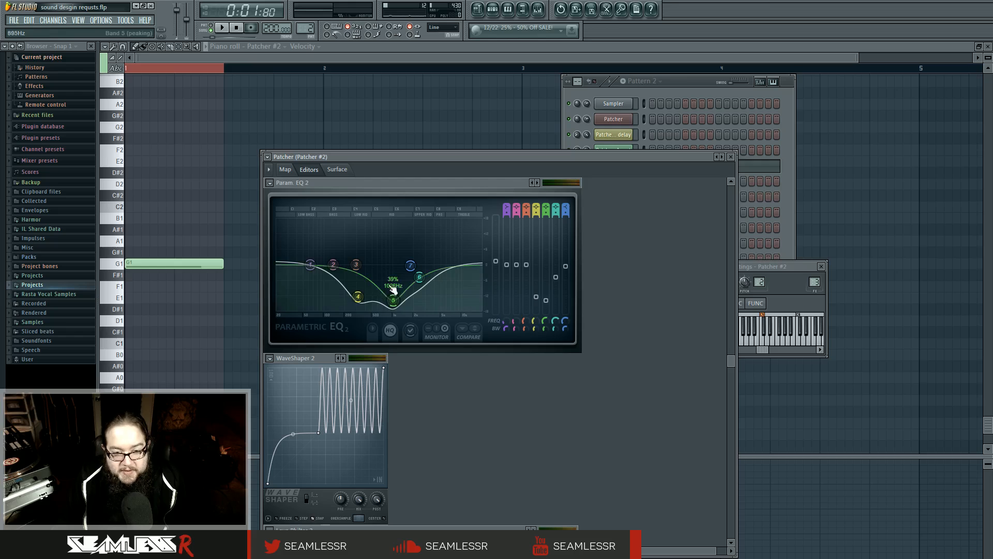
- Mute the link from the parallel Param. EQ 2 to Param. EQ 2 2 in the Patcher map, playing the pattern to compare the sound
click(285, 169)
key(space)
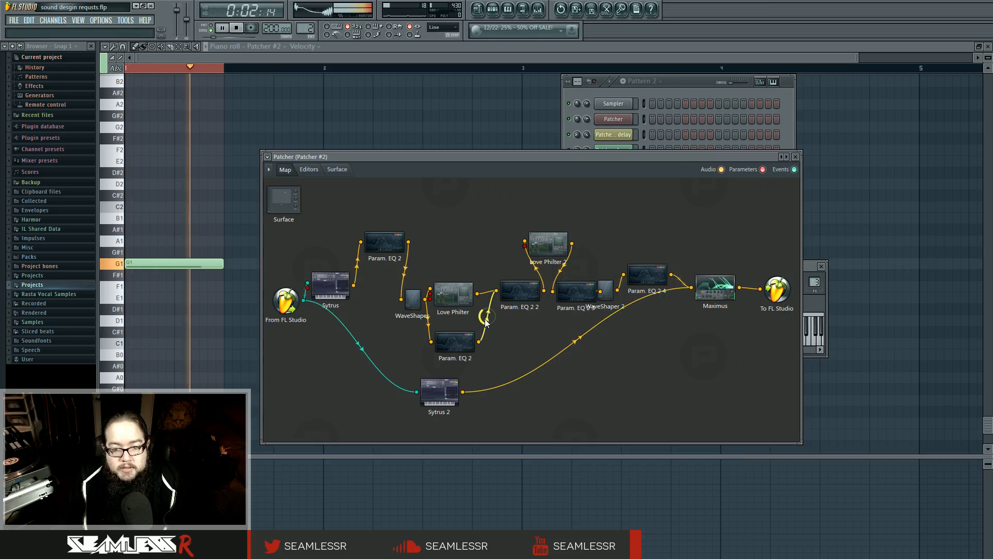
key(space)
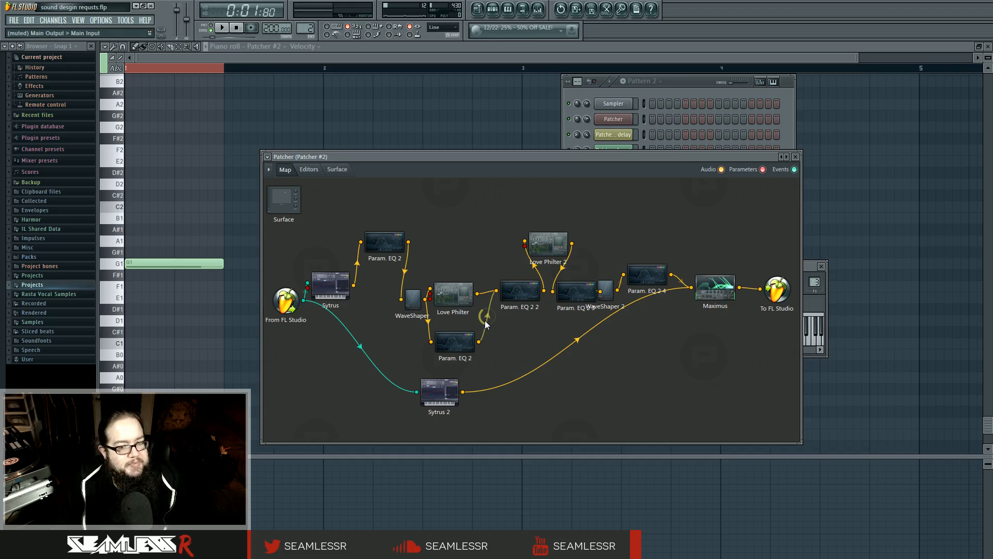
key(space)
key(space)
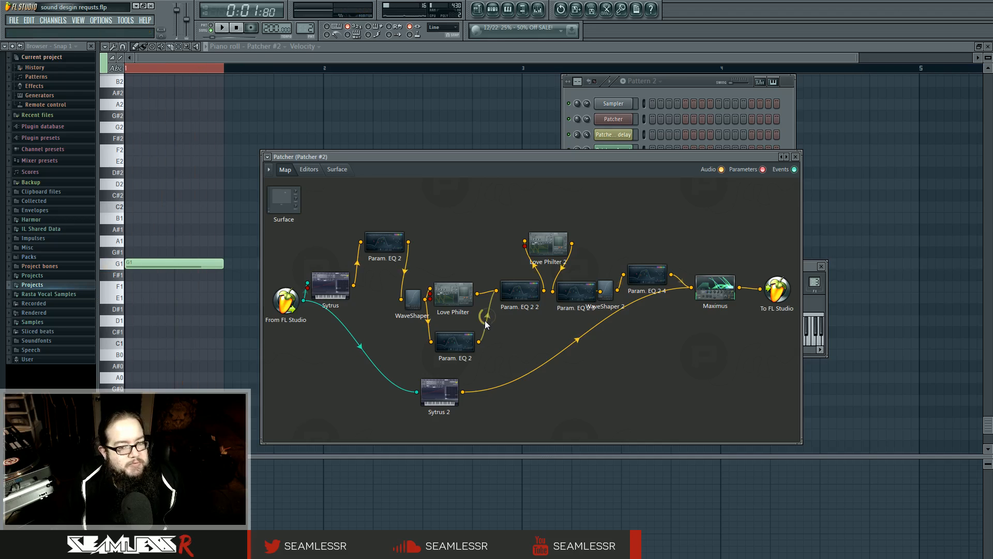
drag(455, 342, 456, 346)
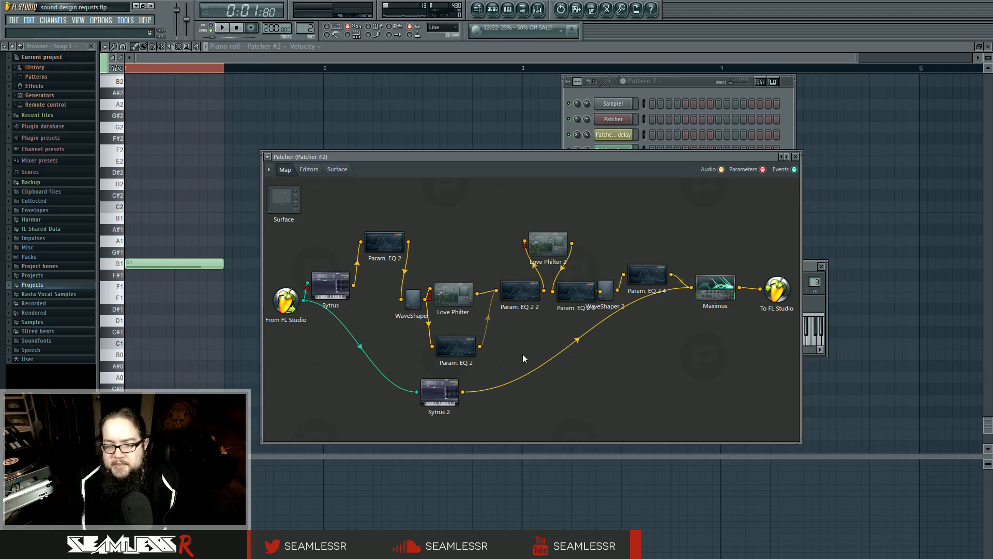
- Examine Param. EQ 2 2 during playback, and compare the Mod X volume curves of filter units 1 and 2 in Love Philter 2
double_click(518, 295)
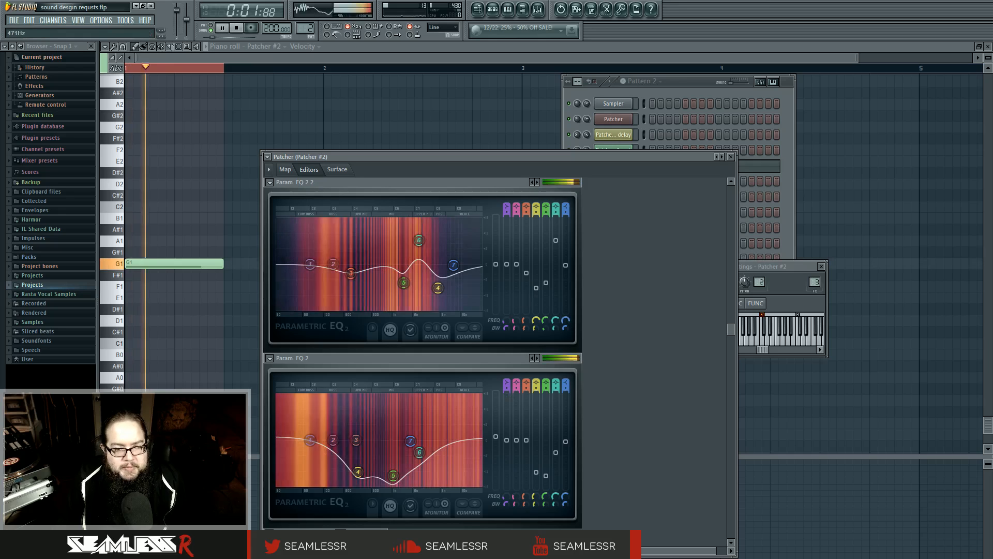
click(285, 170)
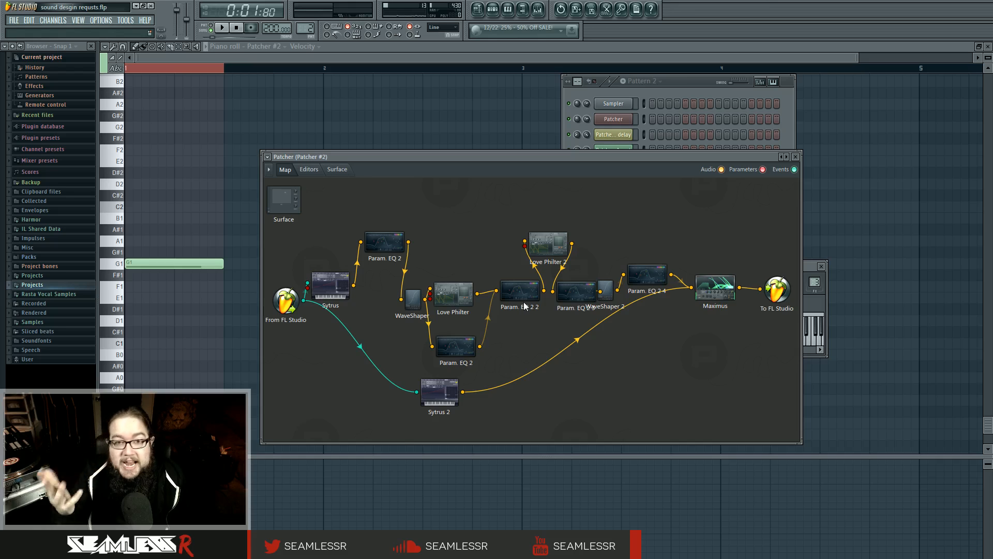
double_click(548, 247)
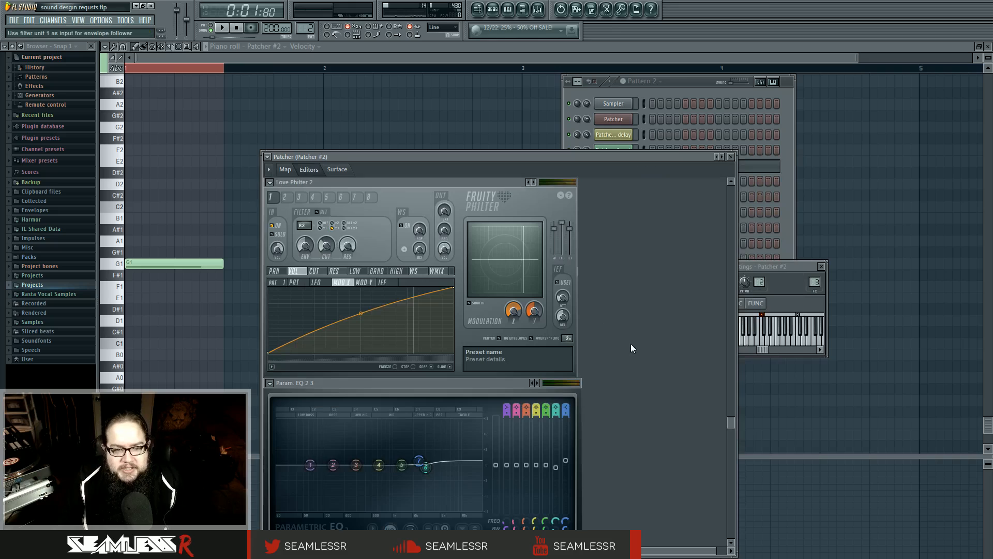
click(285, 197)
click(271, 197)
click(285, 197)
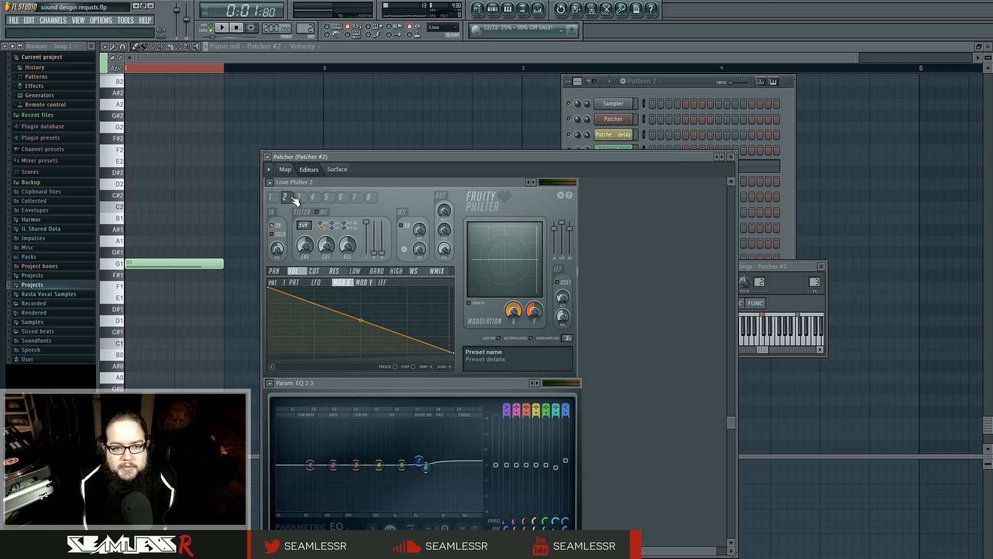
- Try the off, single and dual filter modes on unit 2 of Love Philter 2 while playing the pattern
click(325, 227)
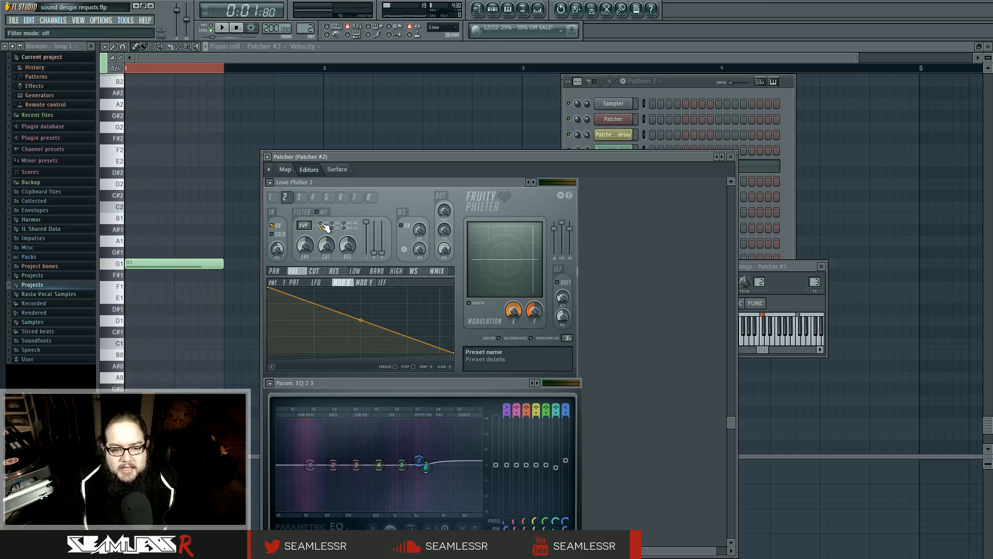
key(space)
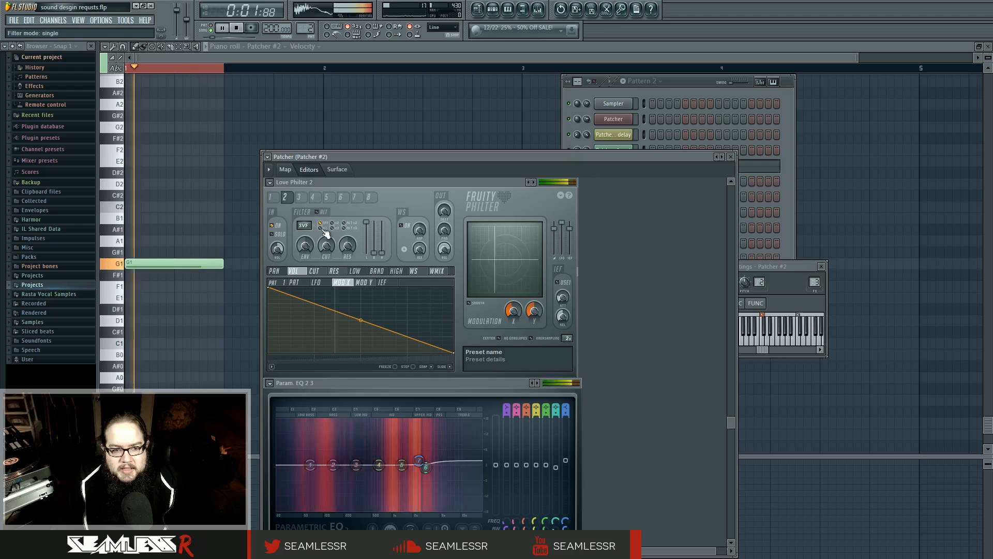
click(333, 224)
key(space)
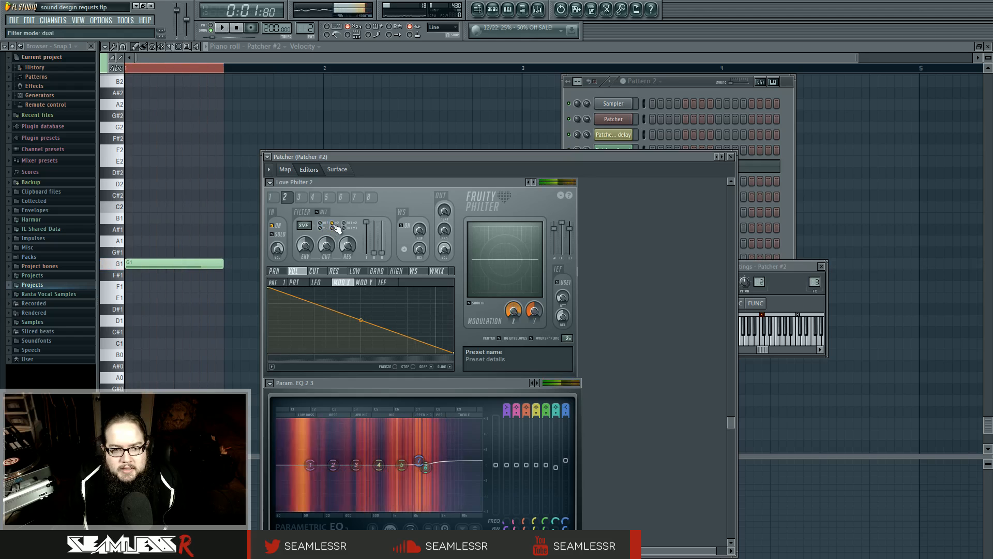
click(321, 223)
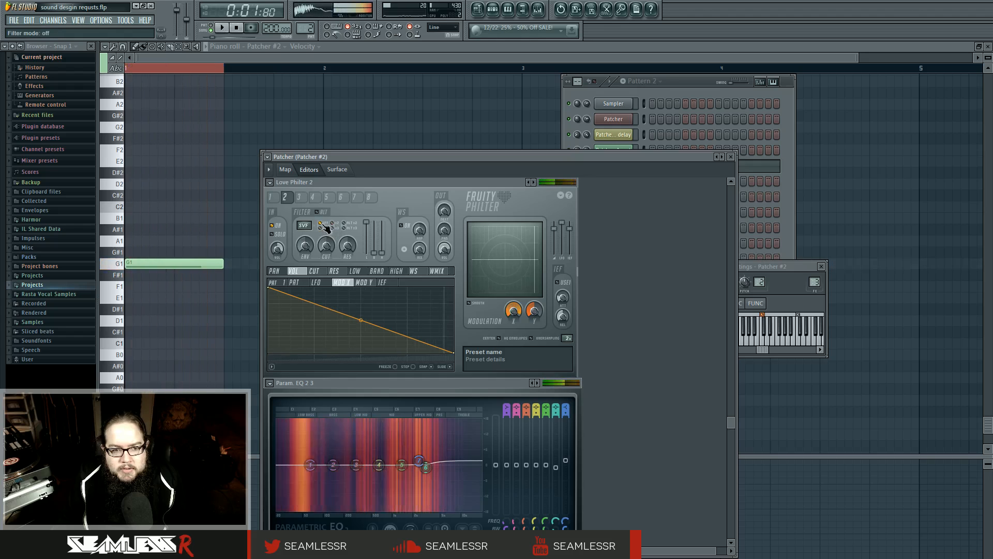
key(space)
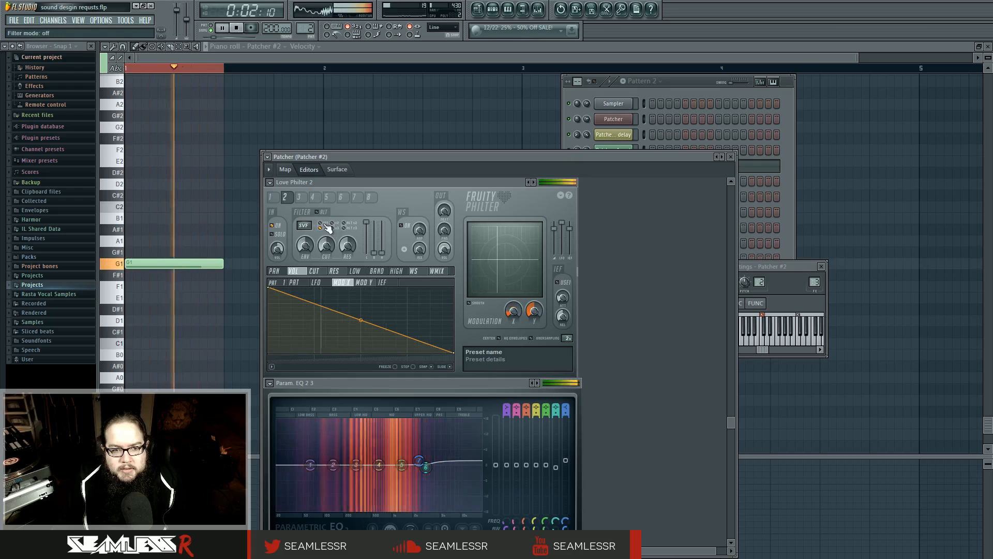
key(space)
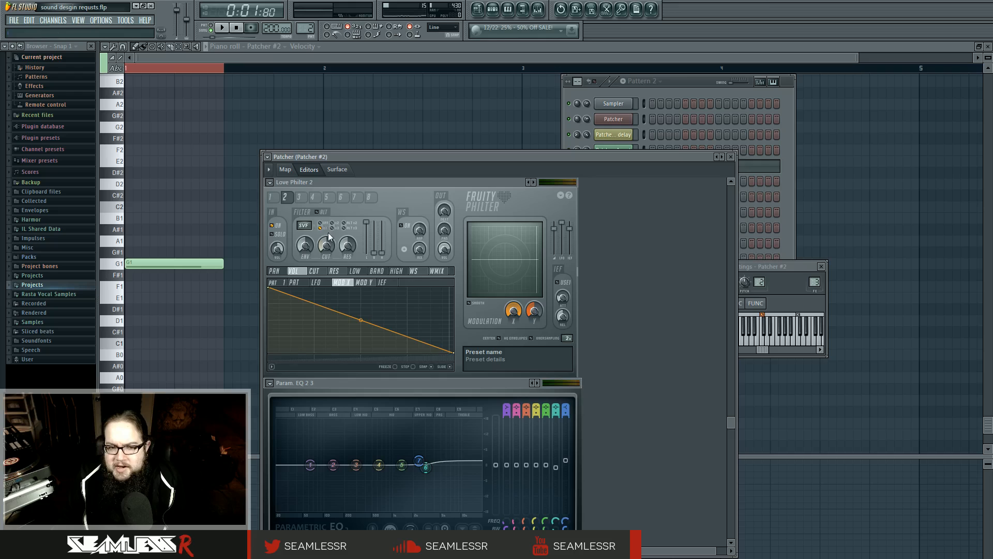
- Compare the filter settings of units 1 and 2 in Love Philter 2, checking unit 1's resonance
click(271, 197)
click(285, 197)
click(270, 197)
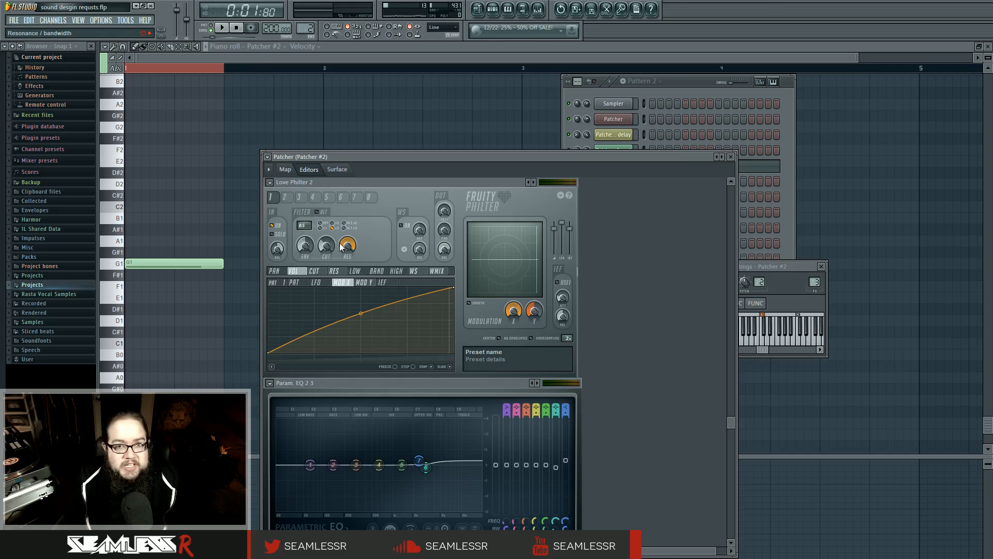
- Open Param. EQ 2 3 from the Patcher map and examine bands 6 and 7 while the pattern plays
click(285, 170)
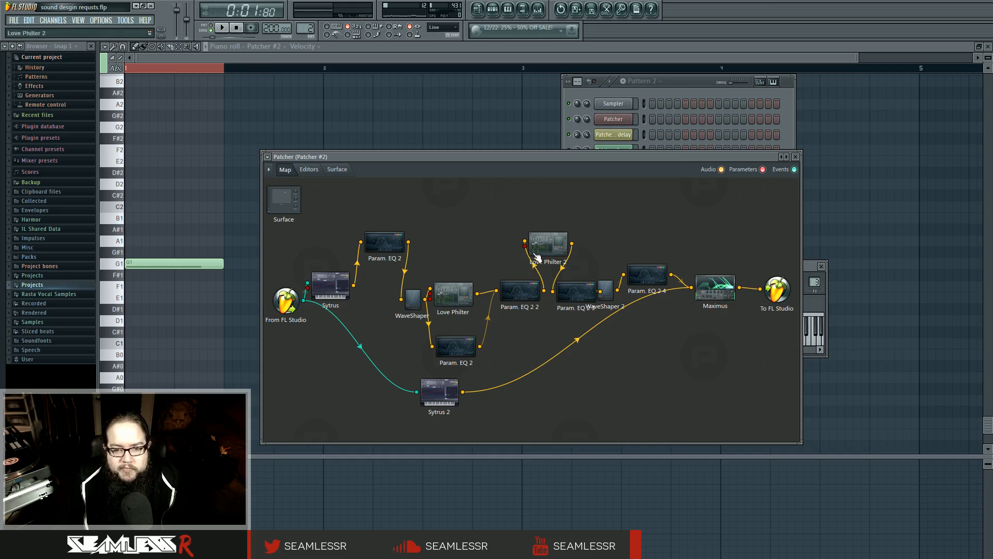
double_click(572, 290)
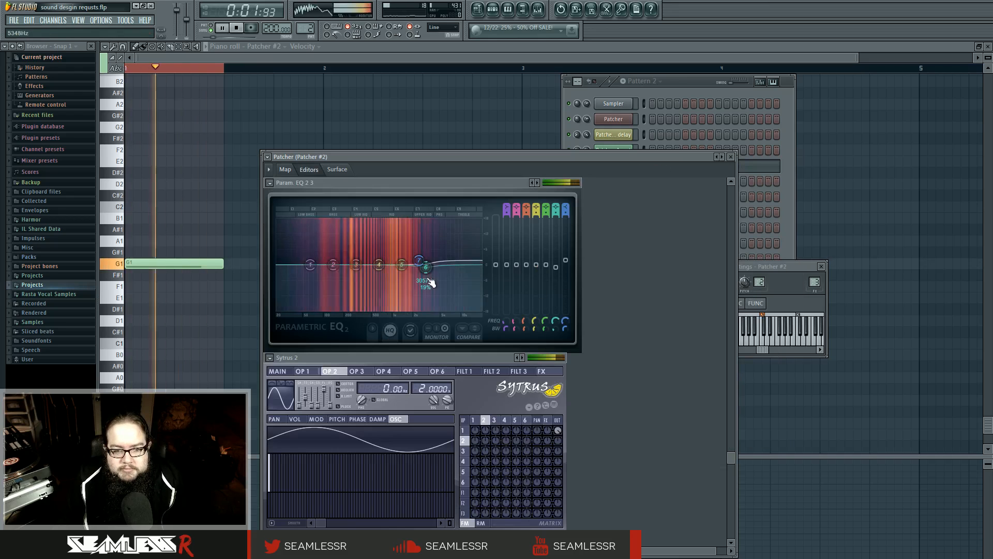
- Move WaveShaper 2 above the chain in the Patcher map and examine its distortion curve while the pattern plays
click(285, 169)
click(587, 296)
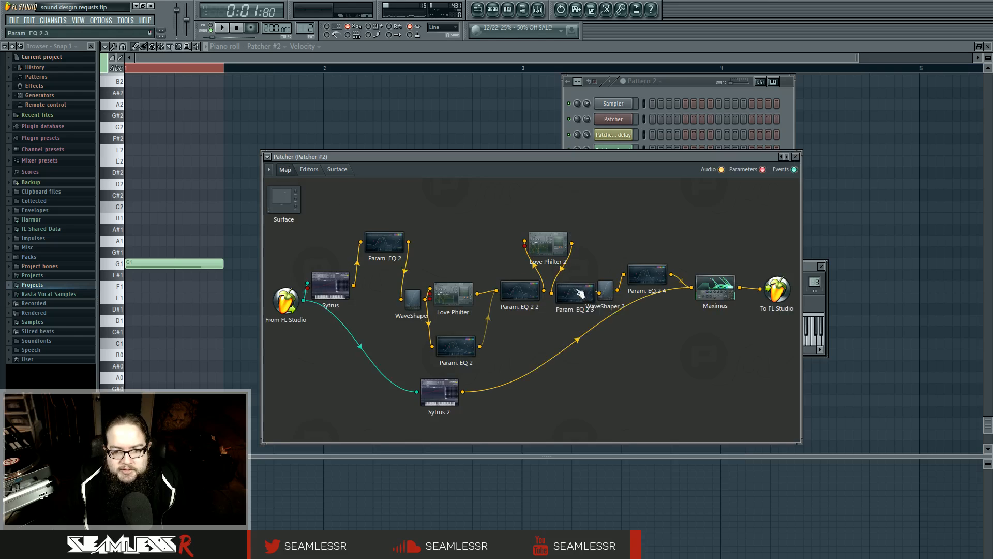
drag(609, 295, 608, 255)
double_click(606, 255)
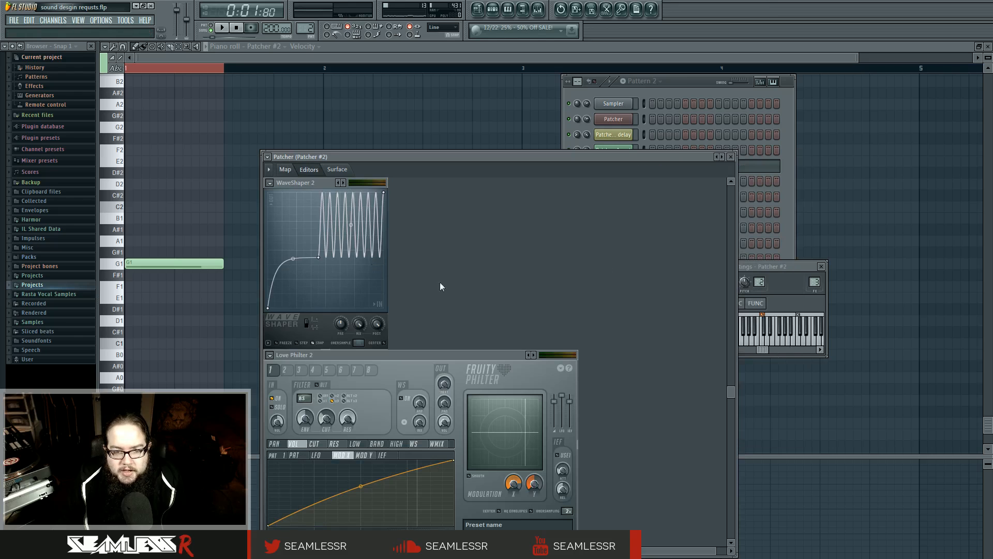
right_click(383, 194)
click(411, 296)
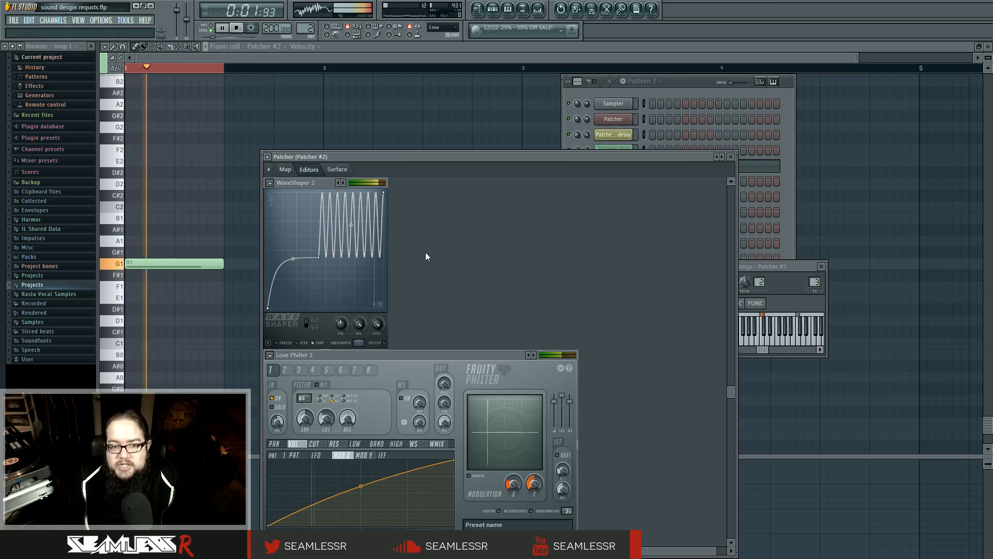
- Open Param. EQ 2 4 from the Patcher map and examine its low-cut curve during playback
click(285, 169)
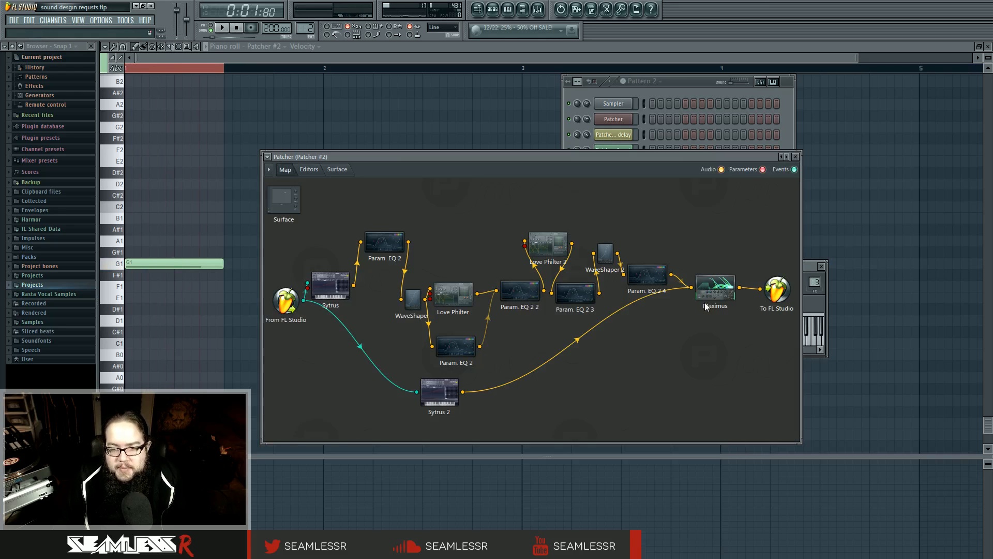
double_click(646, 276)
key(space)
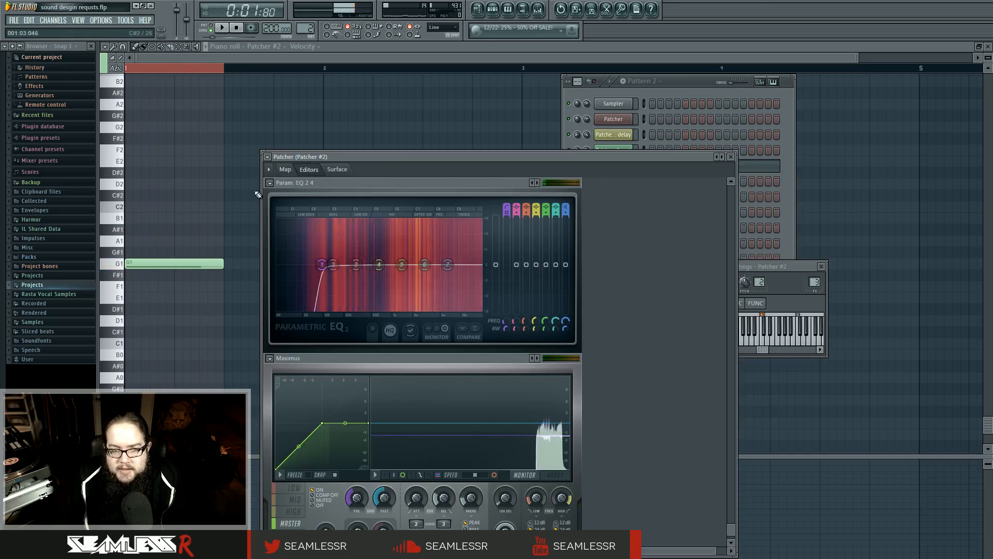
- Examine Maximus's low, high and master bands while the pattern plays, showing its bands display
click(285, 169)
key(space)
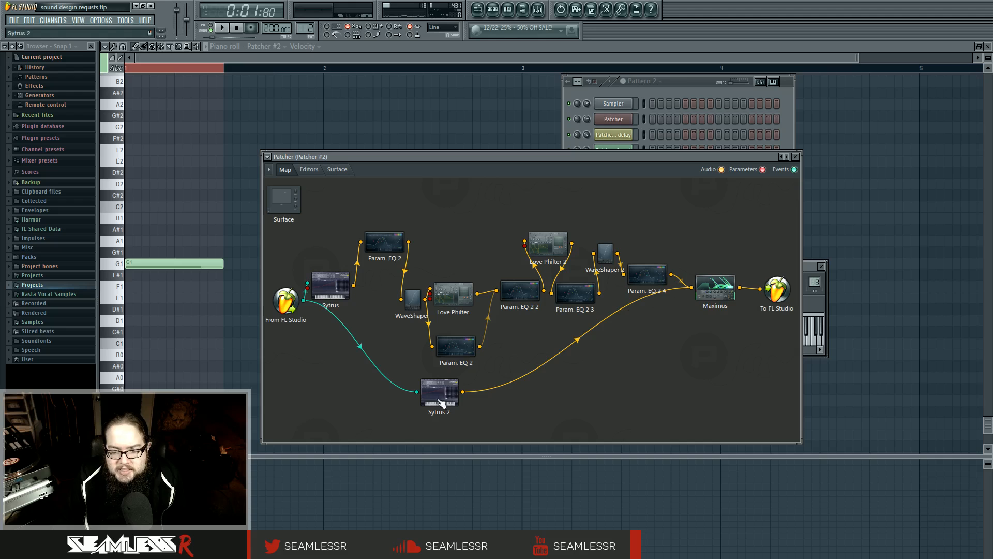
double_click(714, 288)
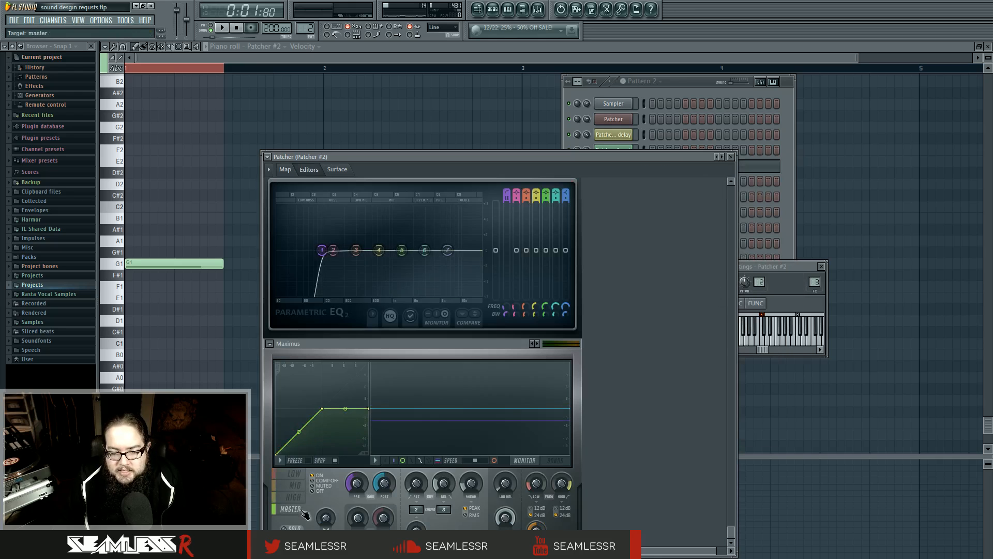
click(304, 474)
key(space)
click(293, 496)
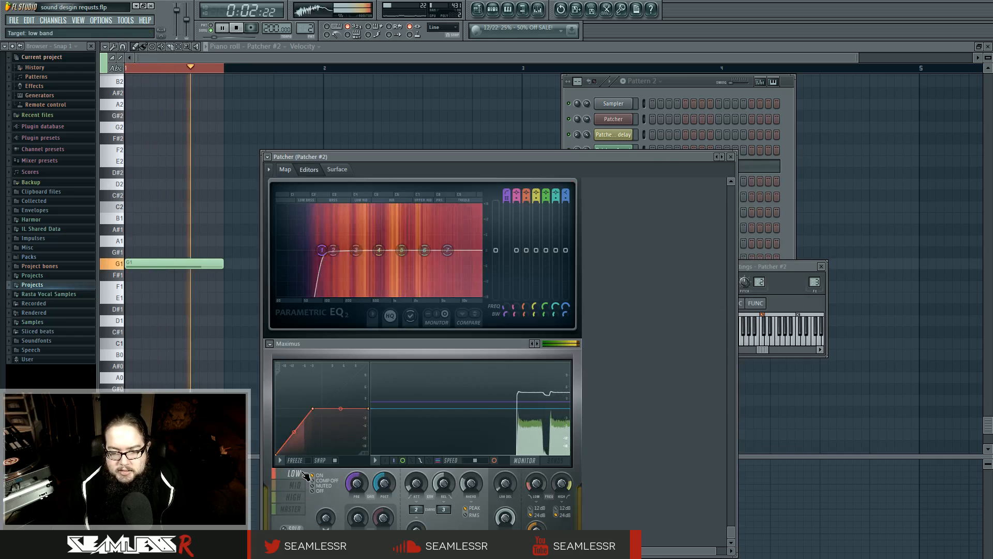
click(555, 460)
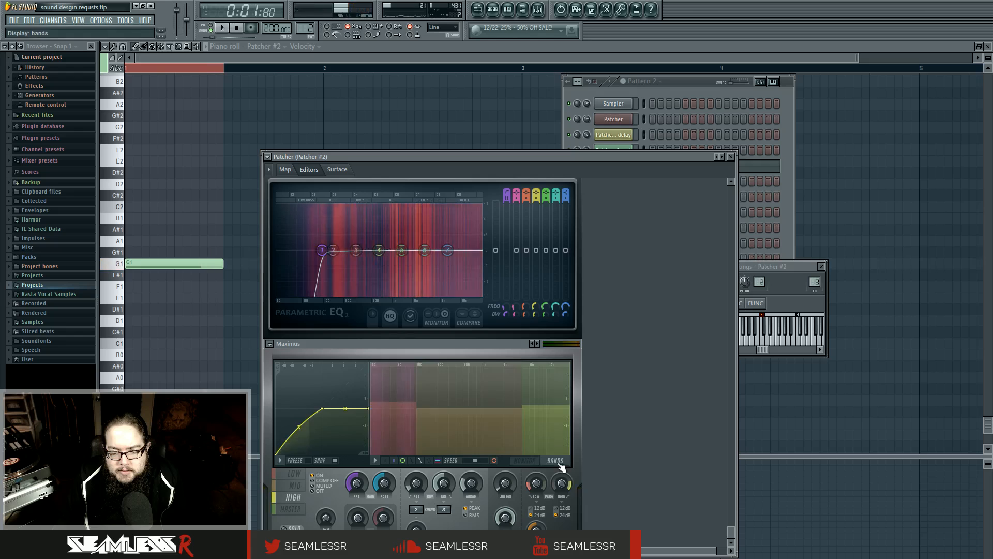
click(304, 509)
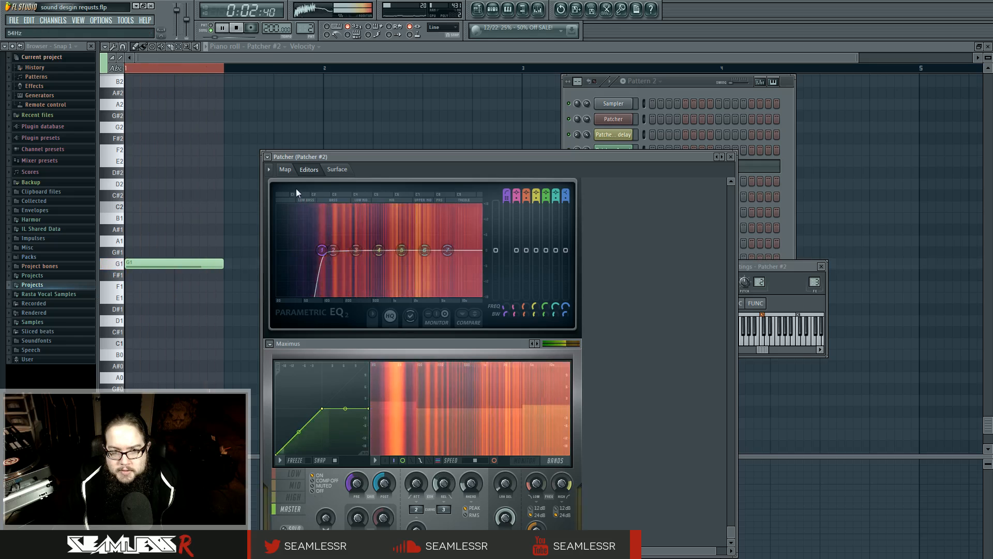
click(285, 170)
key(space)
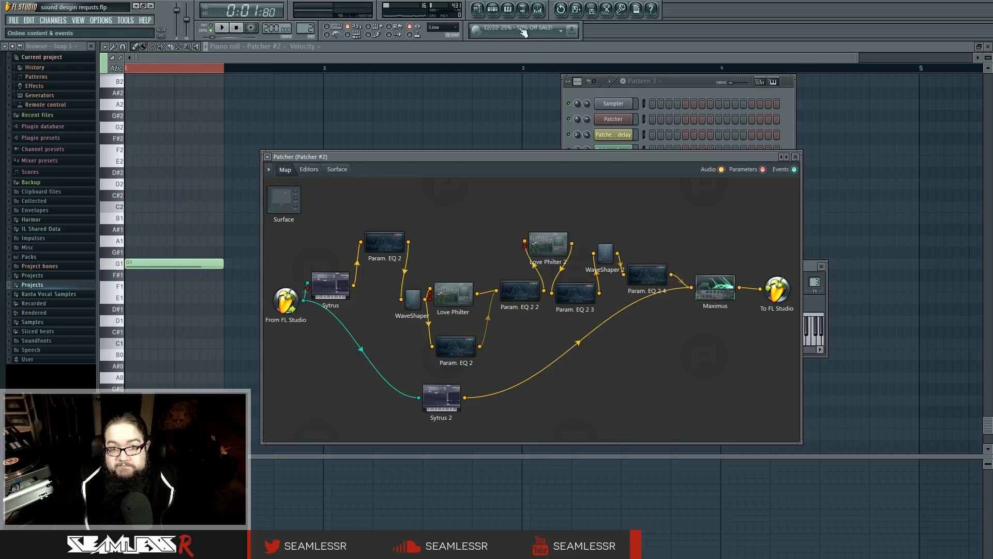
- Play Pattern 3 in the playlist and open its Patcher #3 instrument
key(F5)
key(space)
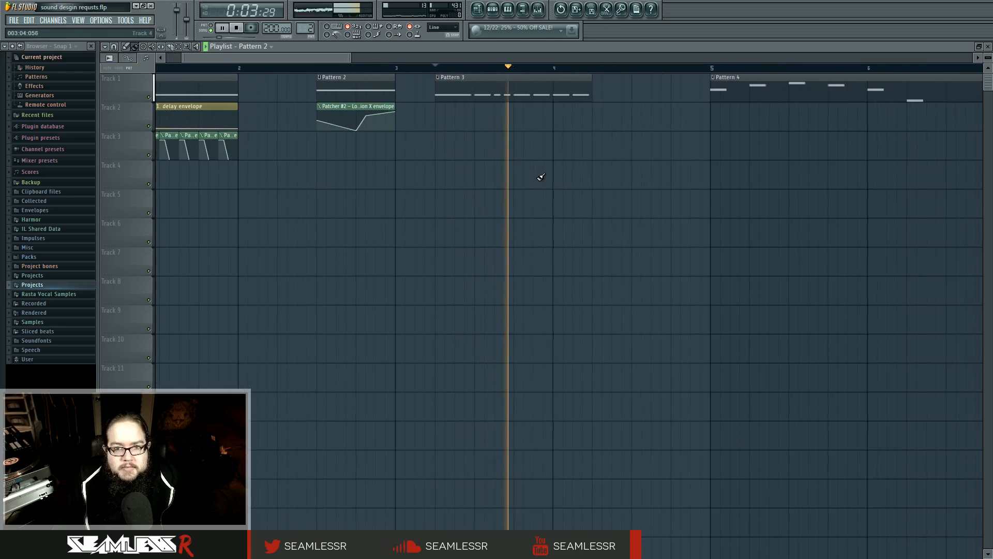
key(space)
key(F7)
click(493, 9)
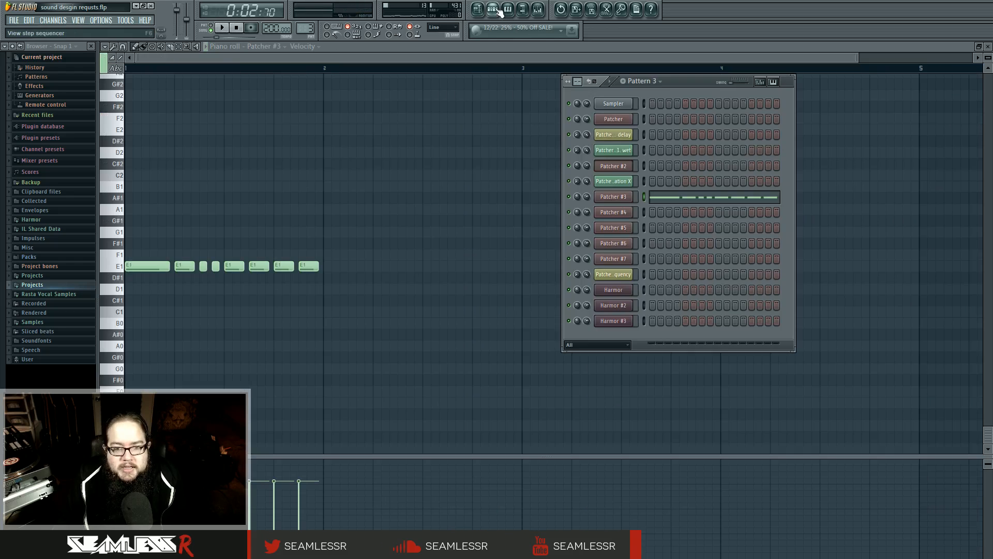
click(604, 197)
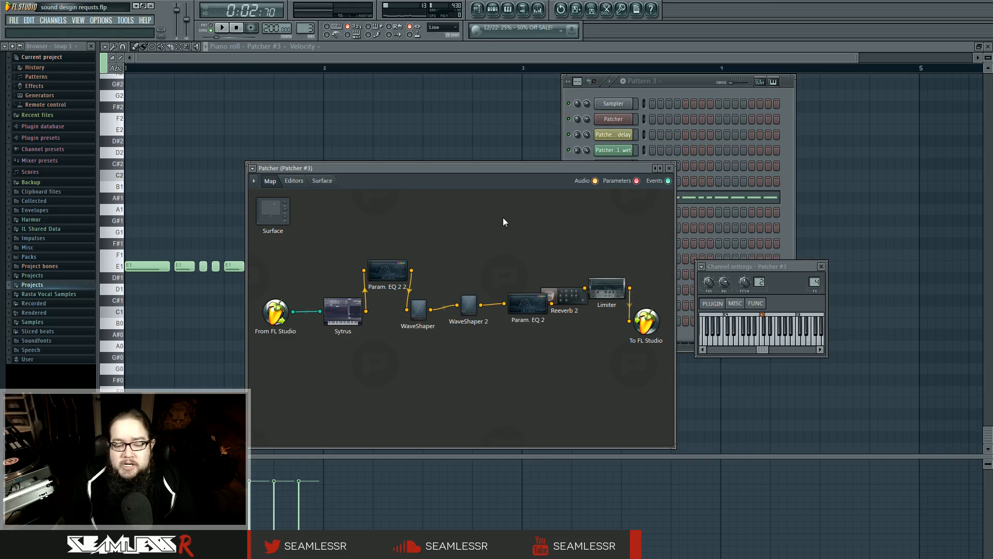
- Clear the tall upper harmonic in operator 1 of Patcher #3's Sytrus, and compare the oscillator shapes of operators 1 and 2
double_click(357, 309)
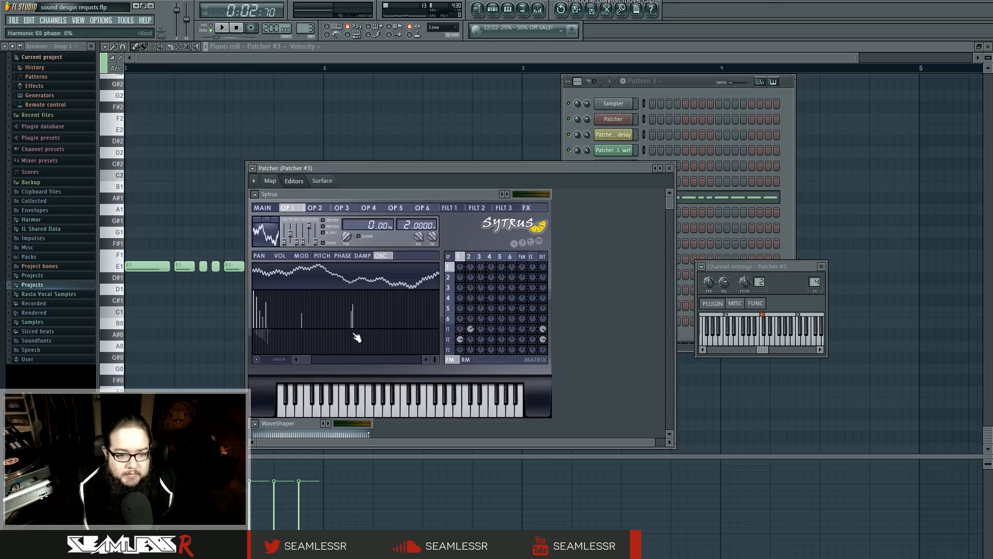
click(353, 328)
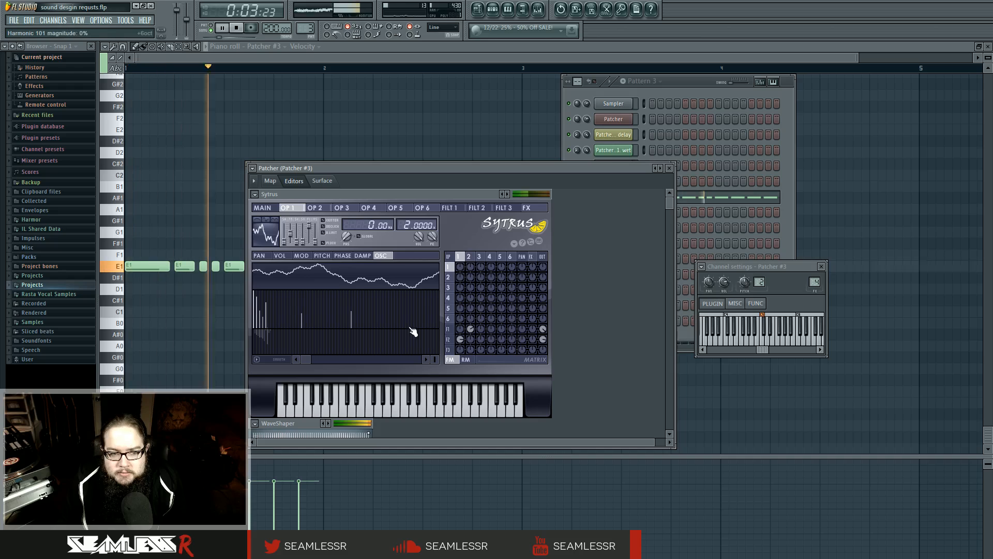
click(469, 258)
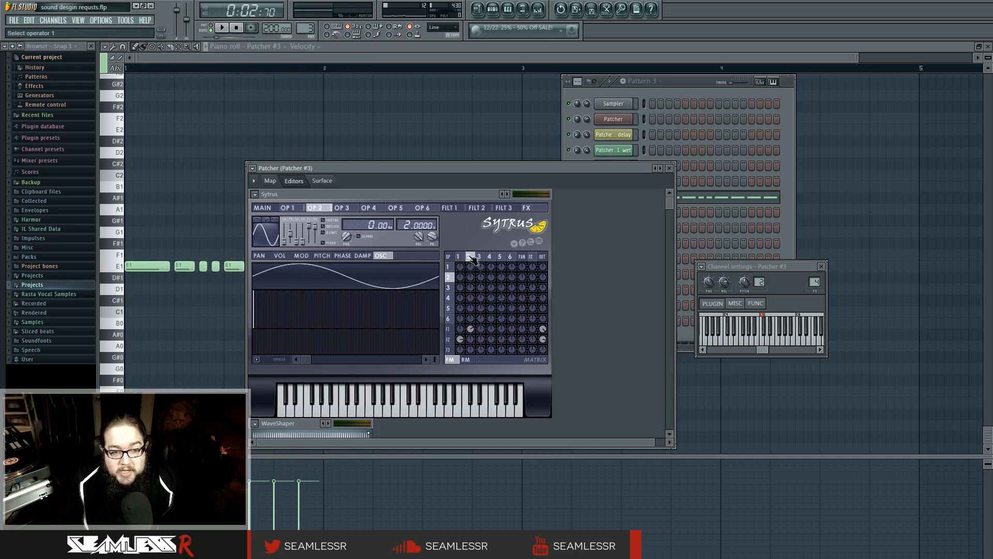
click(467, 257)
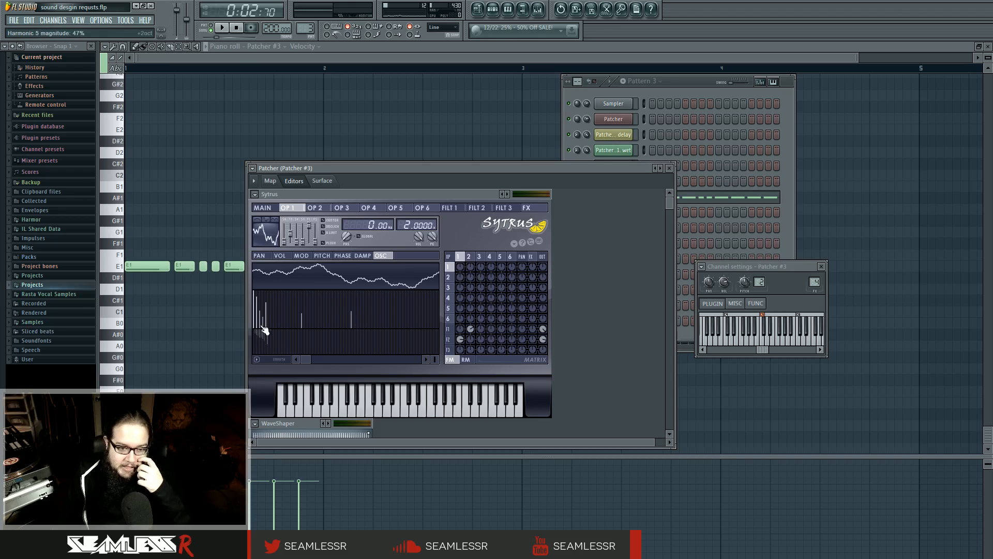
- Examine the volume envelope of filter 1 in Sytrus
click(449, 319)
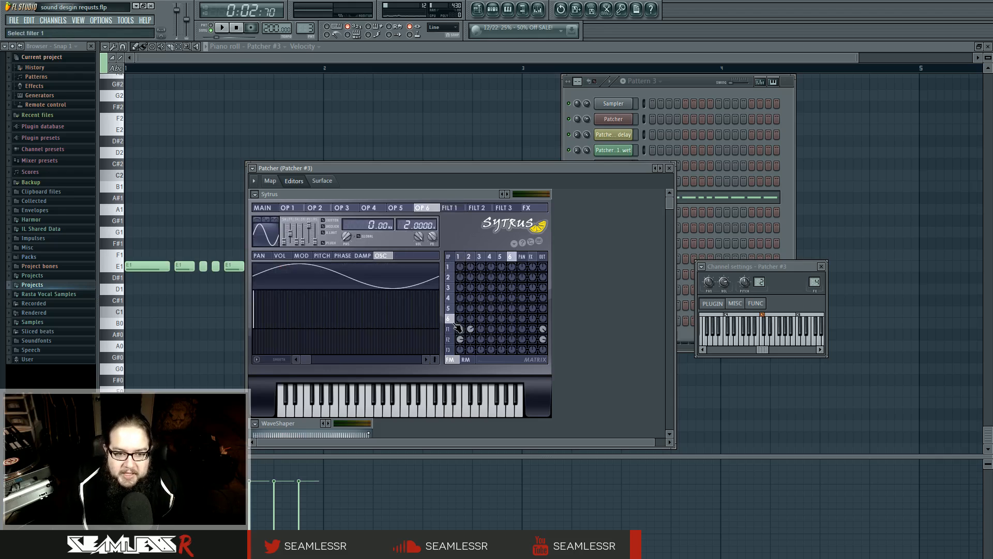
click(450, 330)
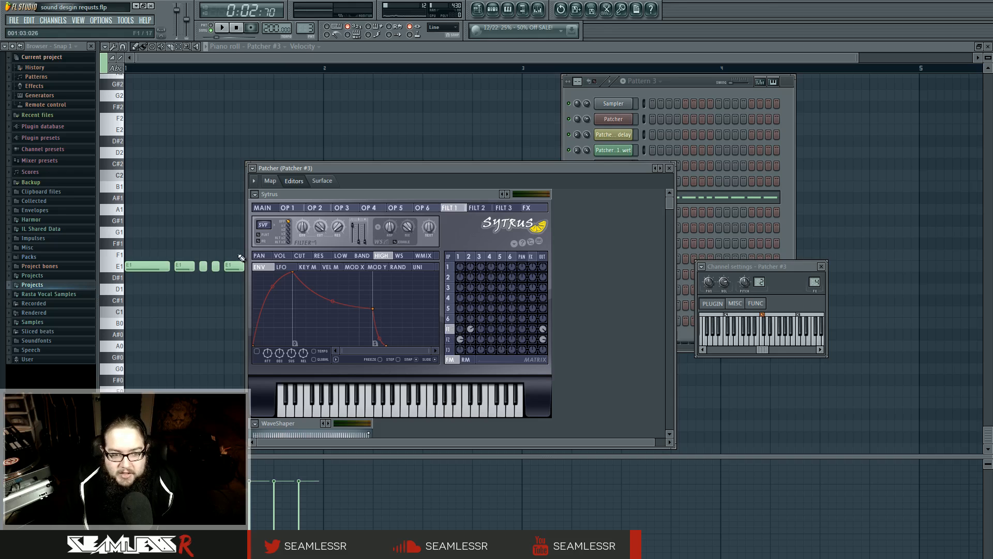
click(280, 256)
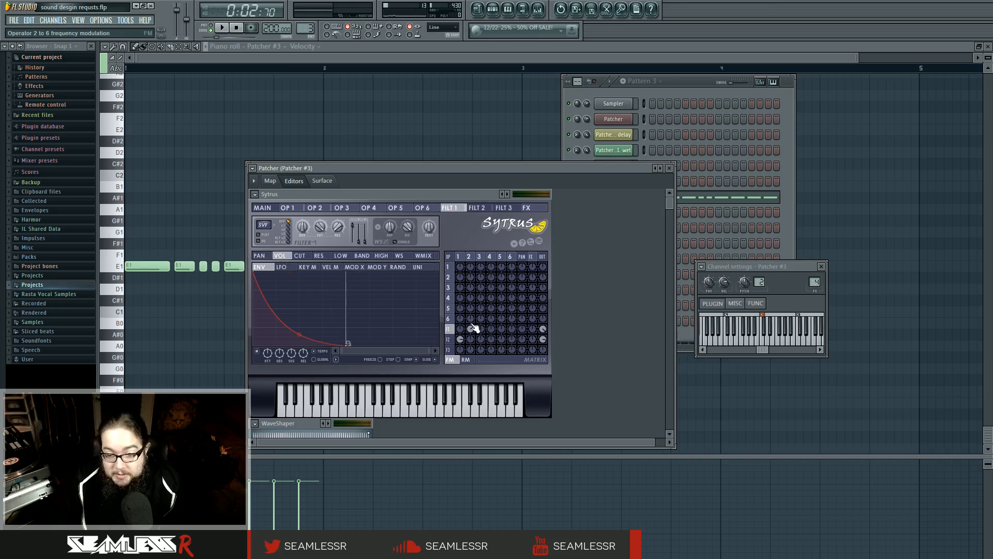
- Open Param. EQ 2 2 from the Patcher #3 map and examine its bands while the pattern plays
click(270, 181)
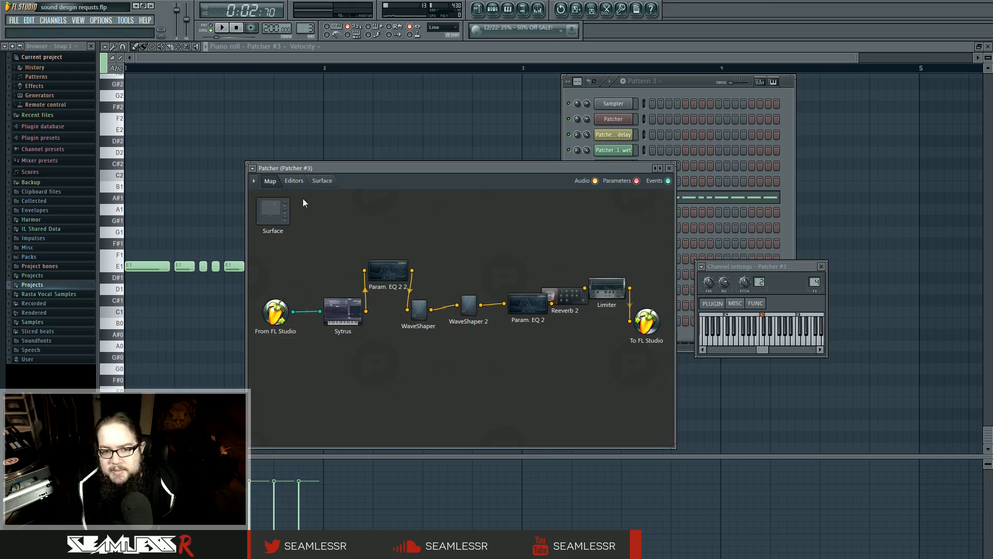
double_click(380, 274)
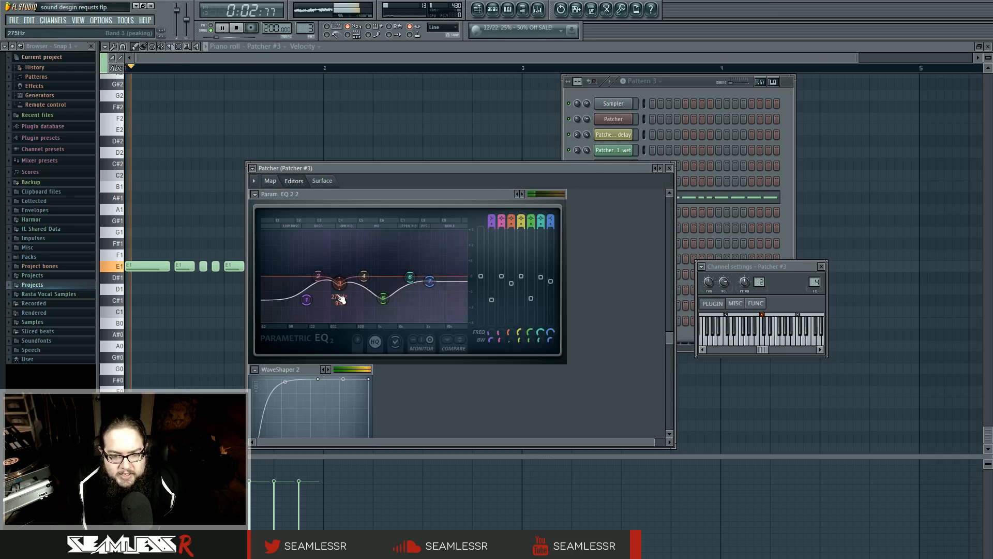
click(270, 180)
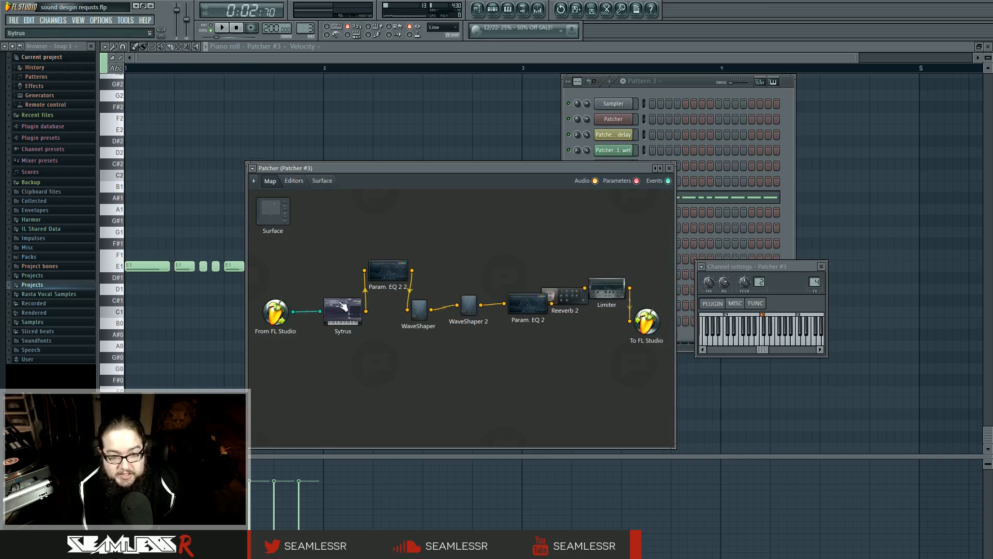
- Examine the distortion curves of WaveShaper and WaveShaper 2 in Patcher #3
double_click(426, 321)
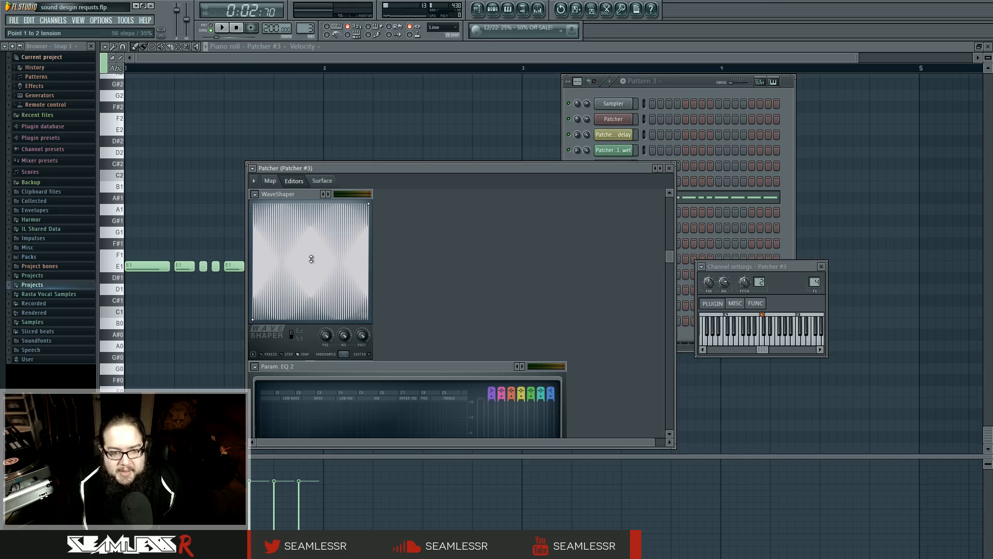
click(270, 181)
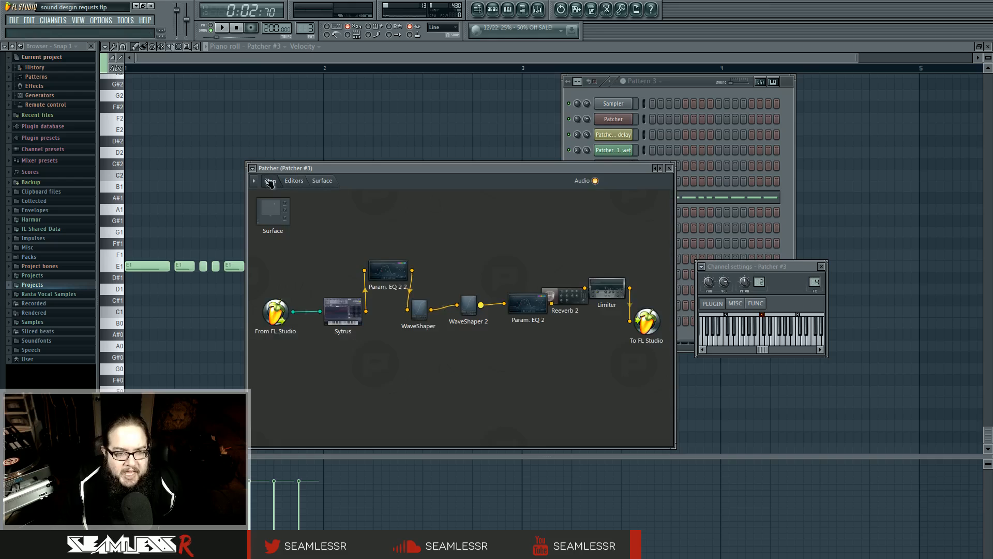
double_click(461, 312)
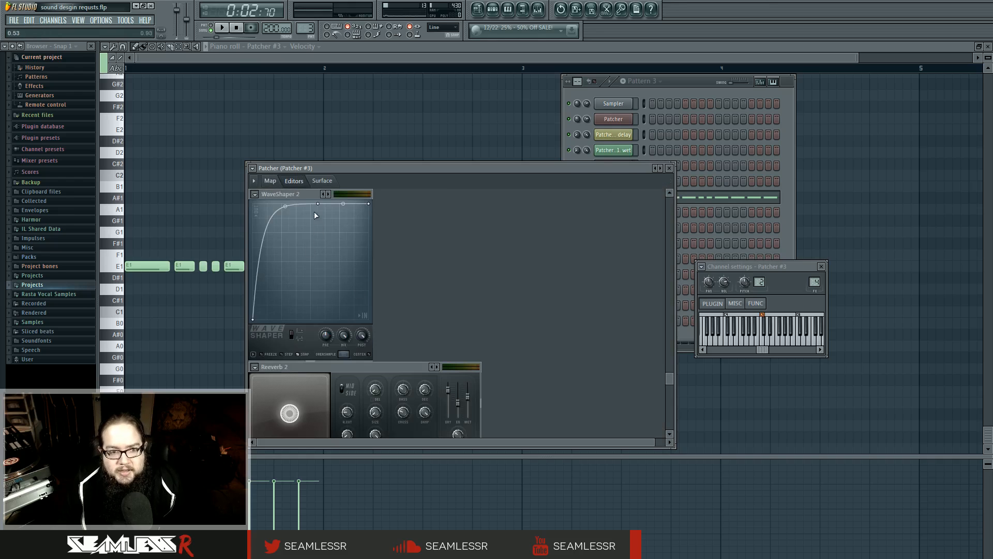
click(273, 184)
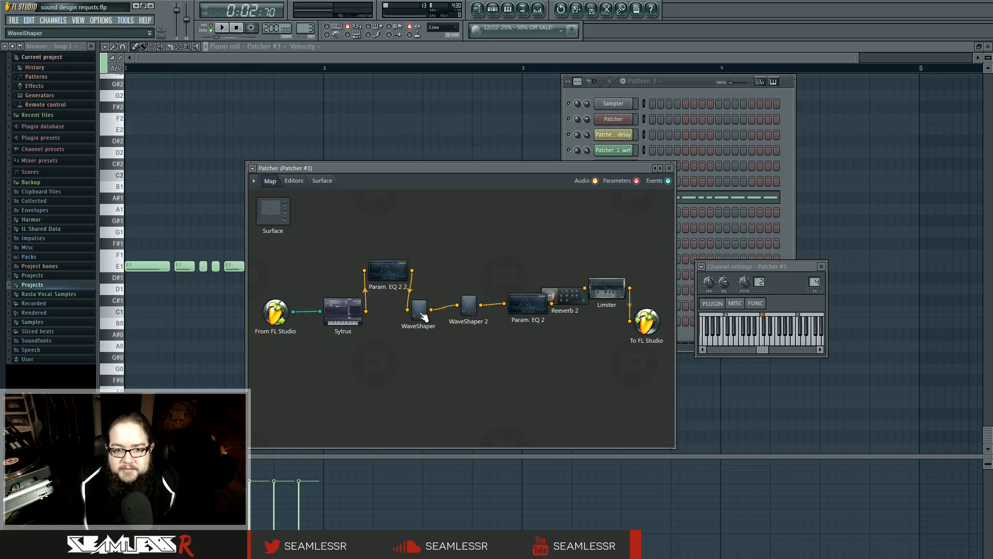
- Move WaveShaper closer to WaveShaper 2, raise Param. EQ 2 above the chain, and view that equalizer's settings
drag(423, 313, 434, 308)
drag(525, 302, 518, 255)
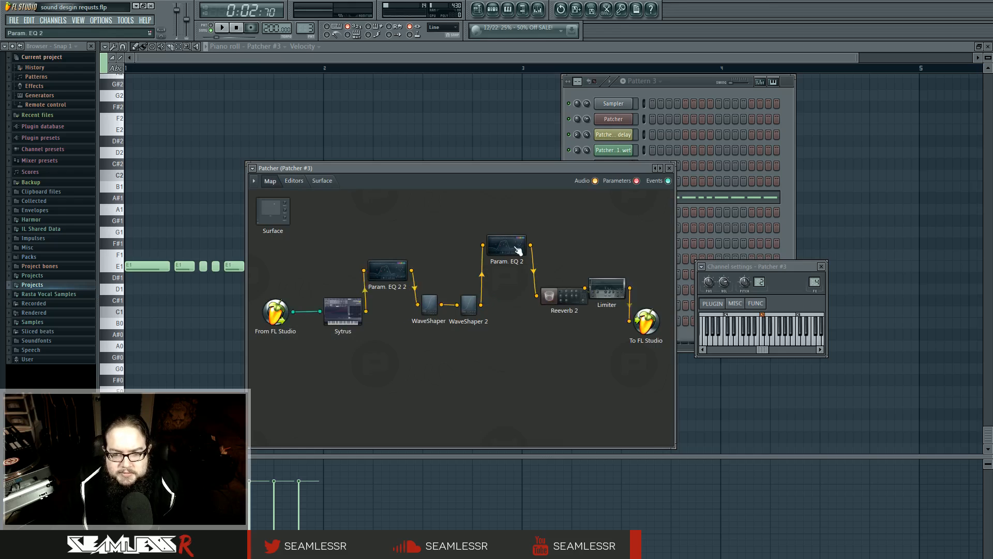
double_click(517, 255)
click(271, 180)
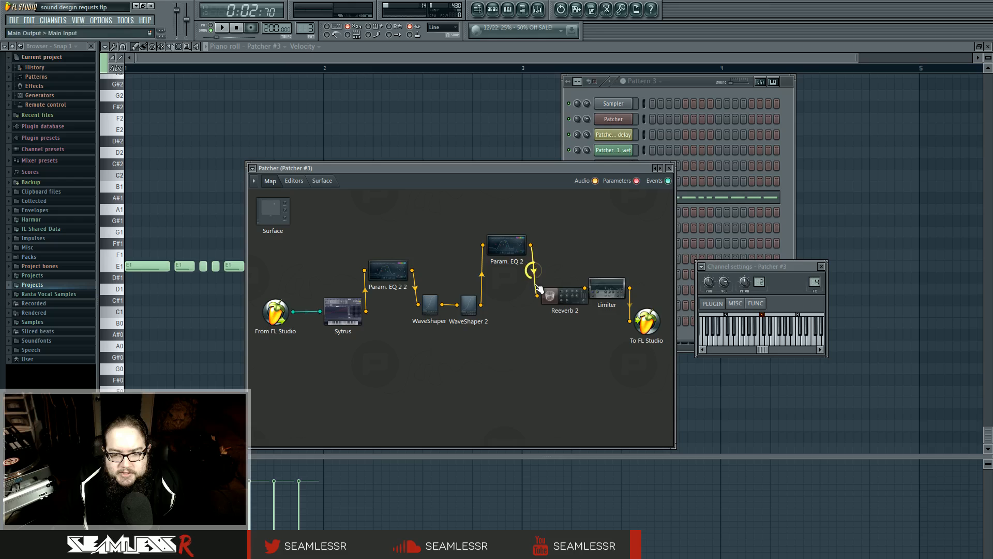
- Move Reeverb 2 lower in the Patcher #3 map and examine its reverb settings
double_click(556, 318)
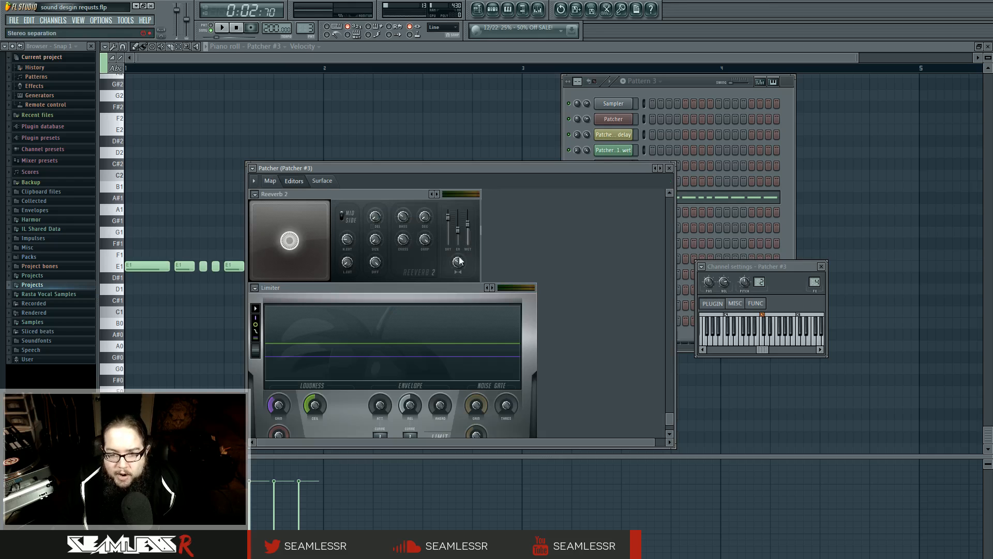
click(427, 242)
click(276, 182)
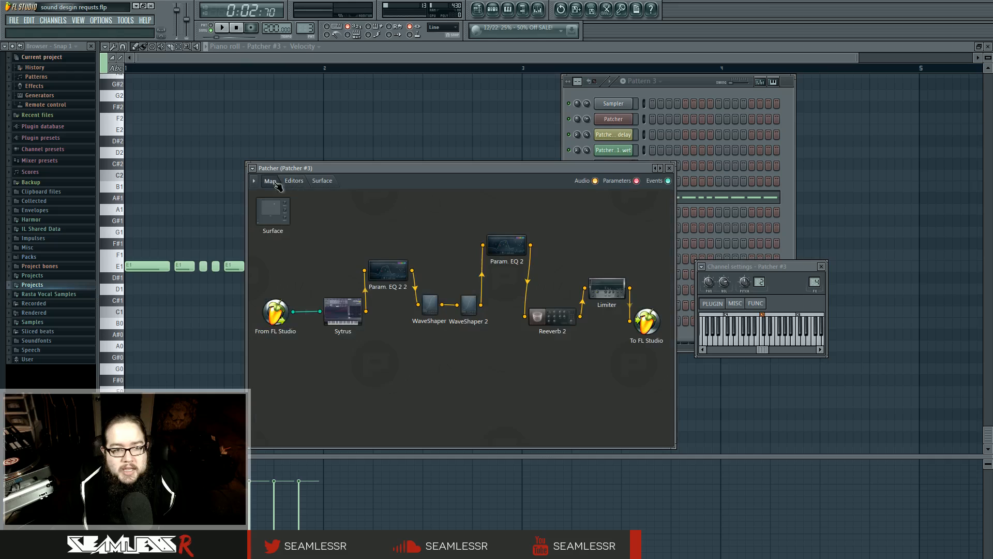
- Open the Limiter at the end of the chain and examine its levels during playback
double_click(602, 288)
key(space)
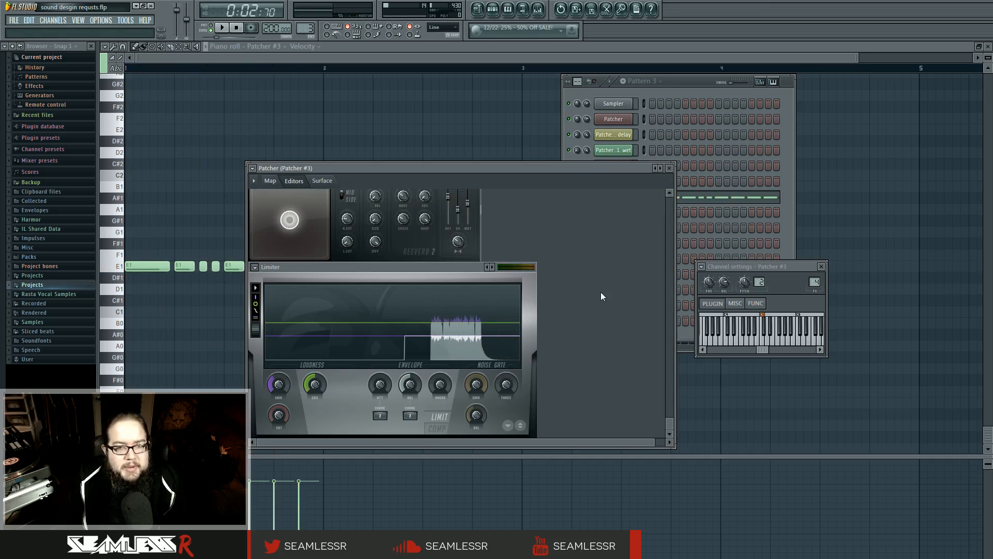
click(270, 181)
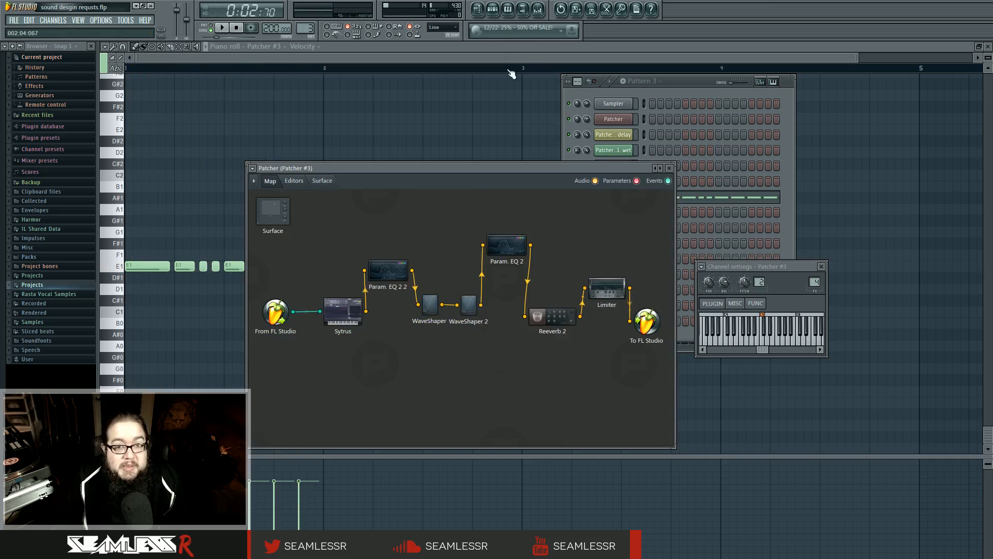
- Play Pattern 4 in the playlist
click(477, 9)
key(space)
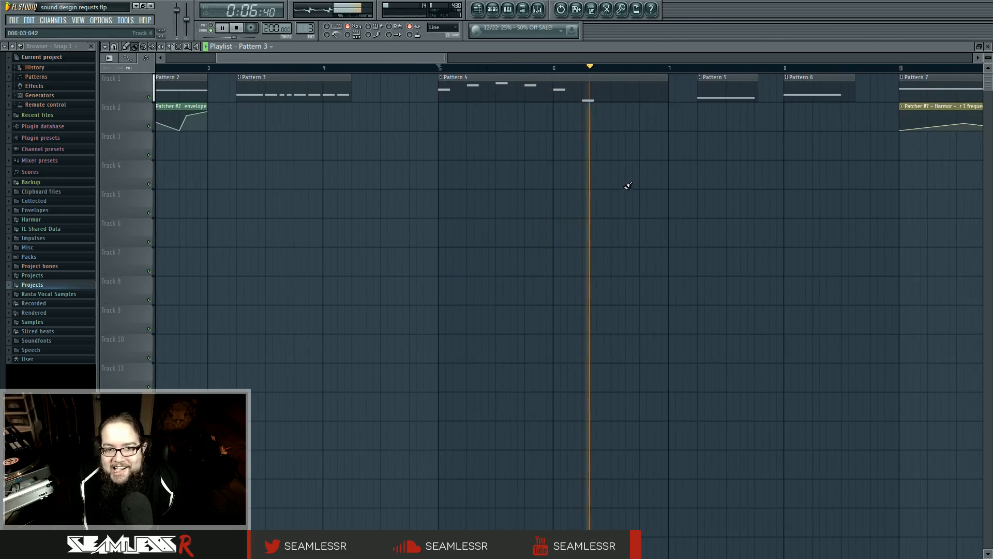
- Open Patcher #4 from Pattern 4, move its window higher, and audition Harmor with its pitch vibrato depth envelope in view
double_click(492, 88)
click(613, 212)
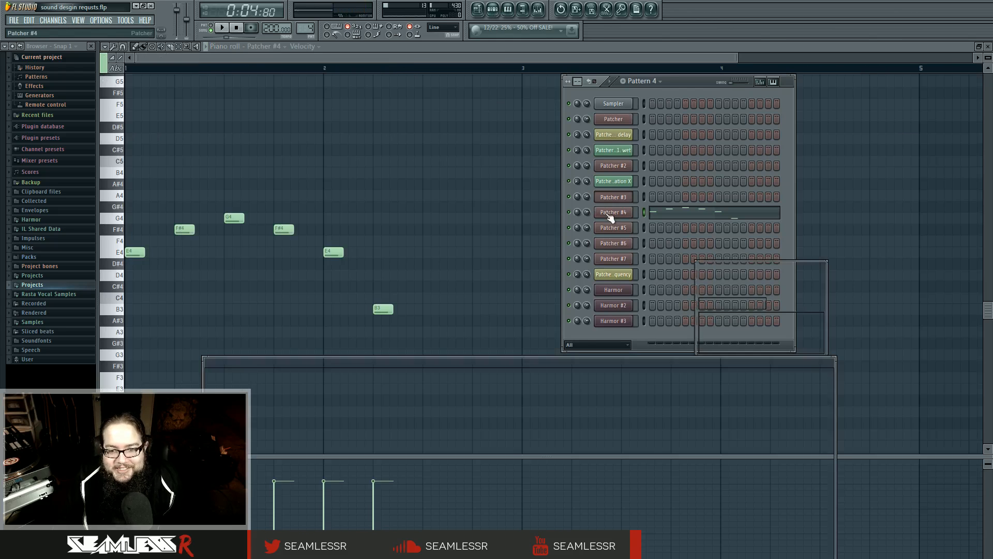
drag(549, 360, 532, 99)
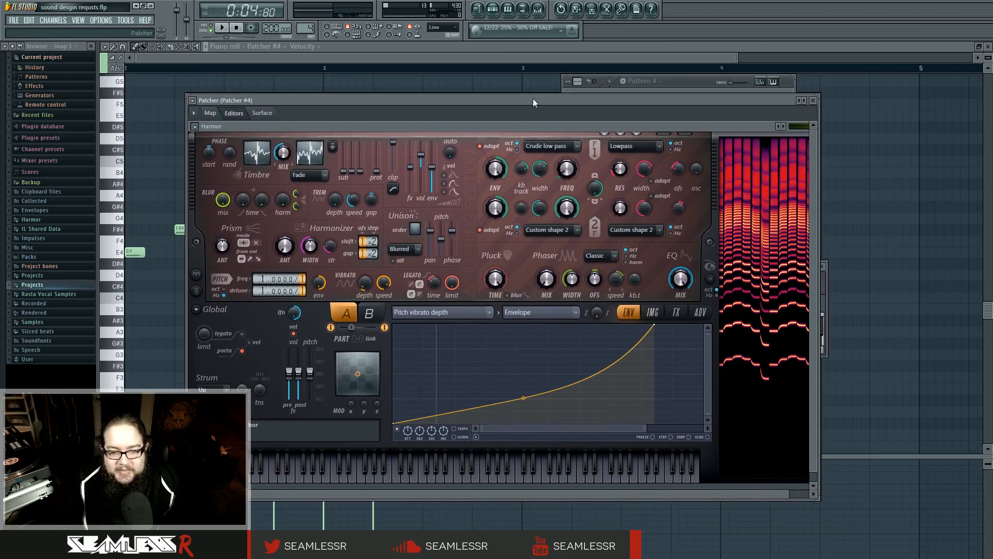
click(357, 313)
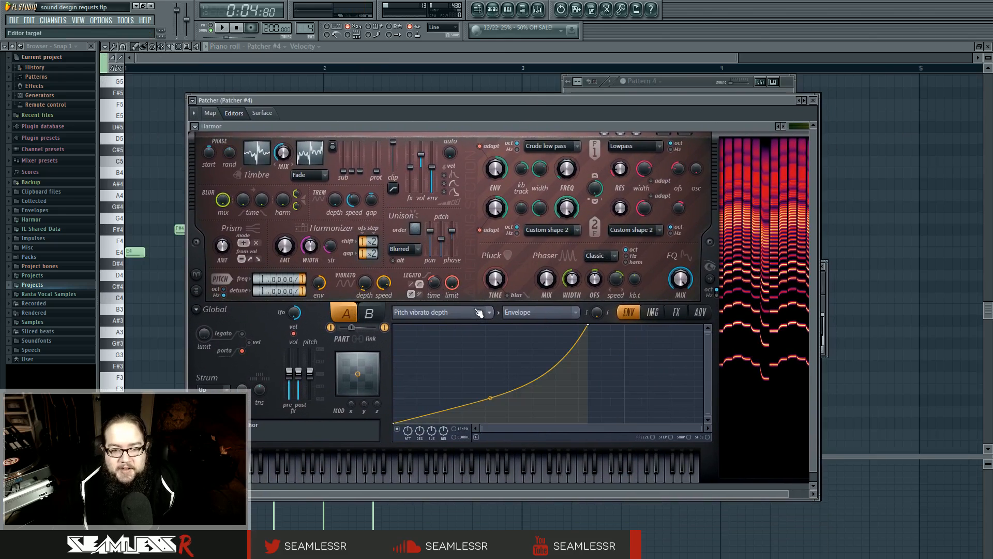
click(373, 477)
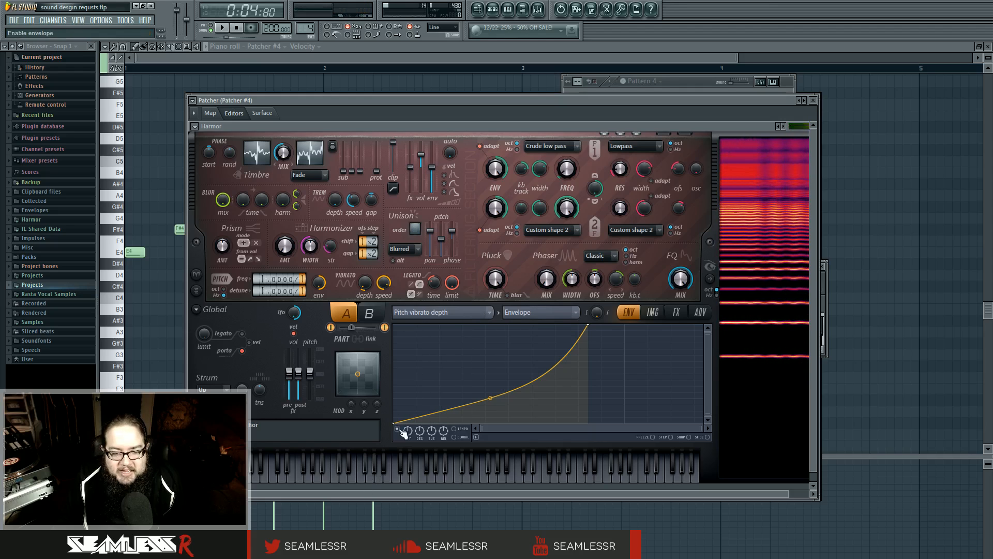
- Switch off part B in Harmor and toggle the pitch vibrato depth envelope for part A
click(383, 320)
click(384, 327)
click(354, 318)
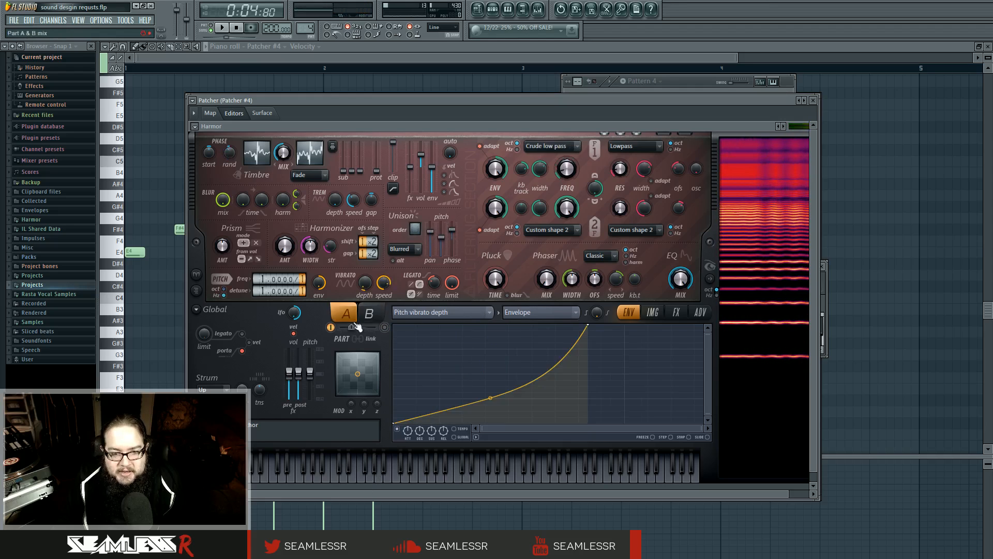
click(396, 429)
- Display Harmor's Volume envelope and play the pattern while examining it
click(440, 312)
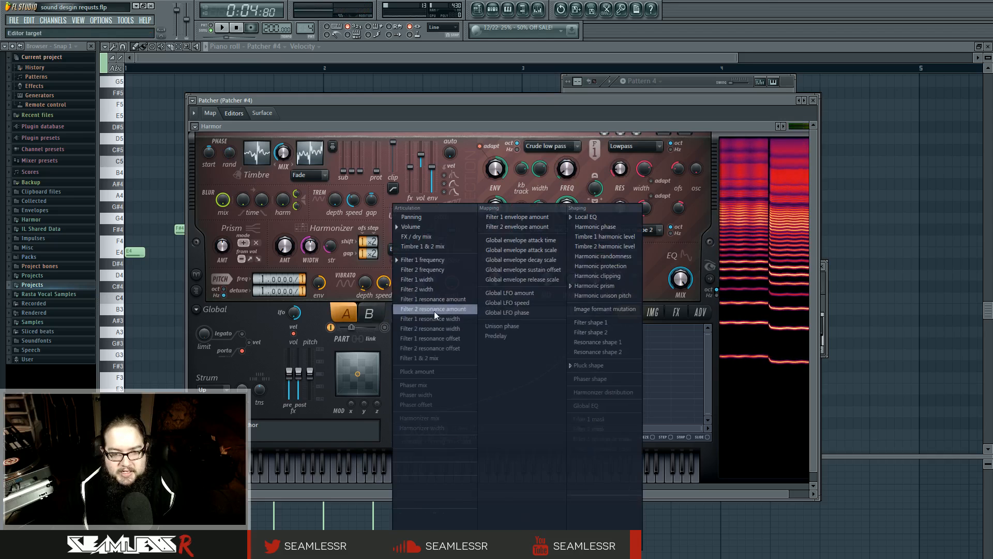
click(427, 227)
key(space)
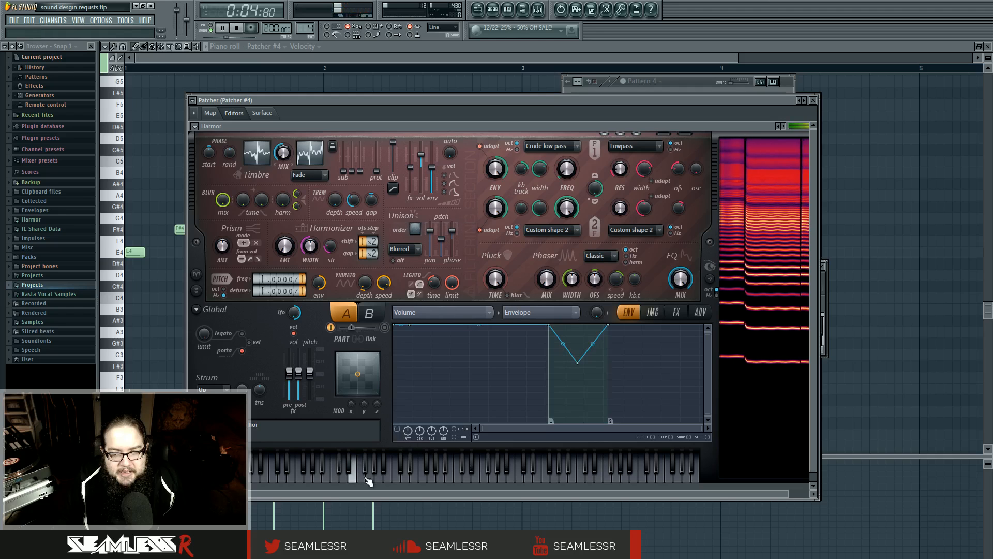
key(space)
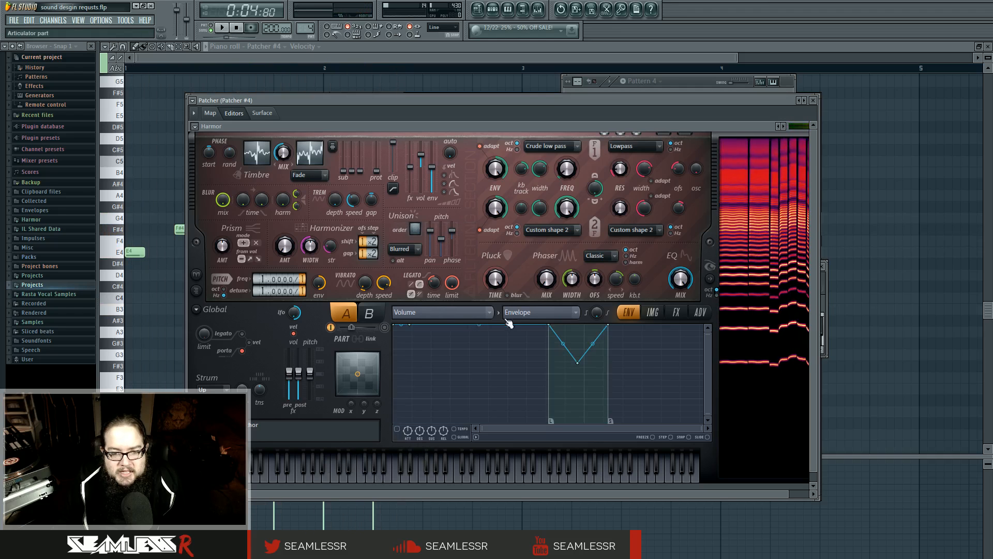
- Display Harmor's Local EQ curve and play Pattern 4 to hear its effect
click(490, 312)
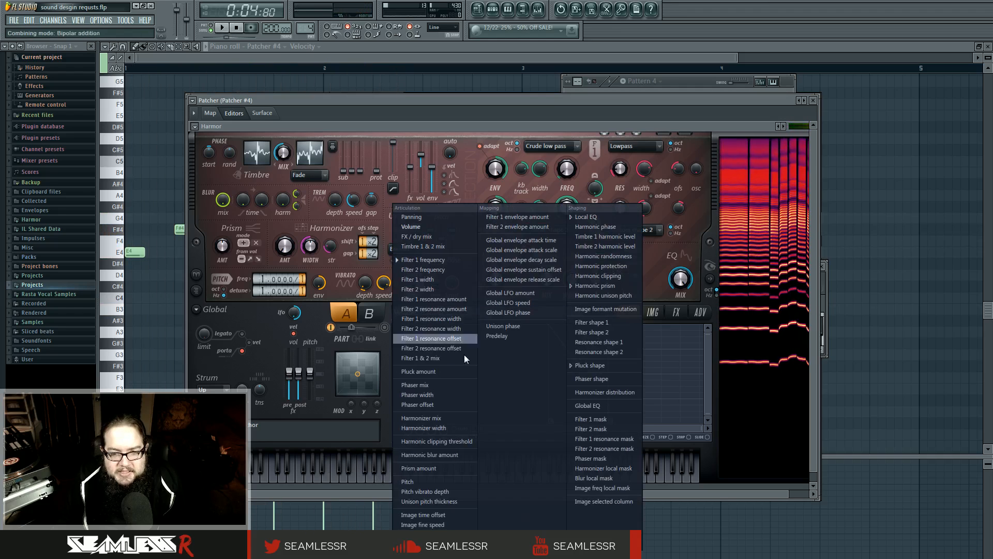
click(600, 217)
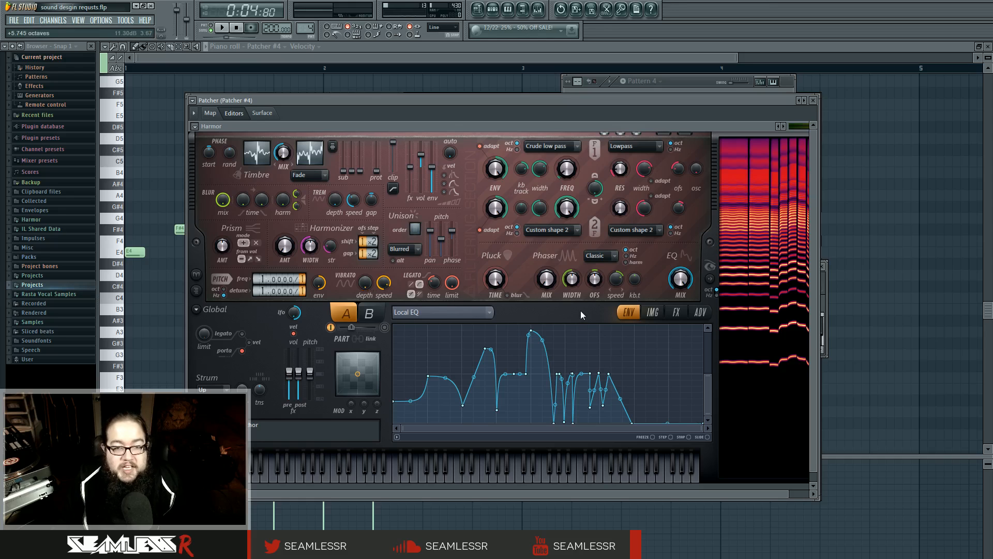
key(space)
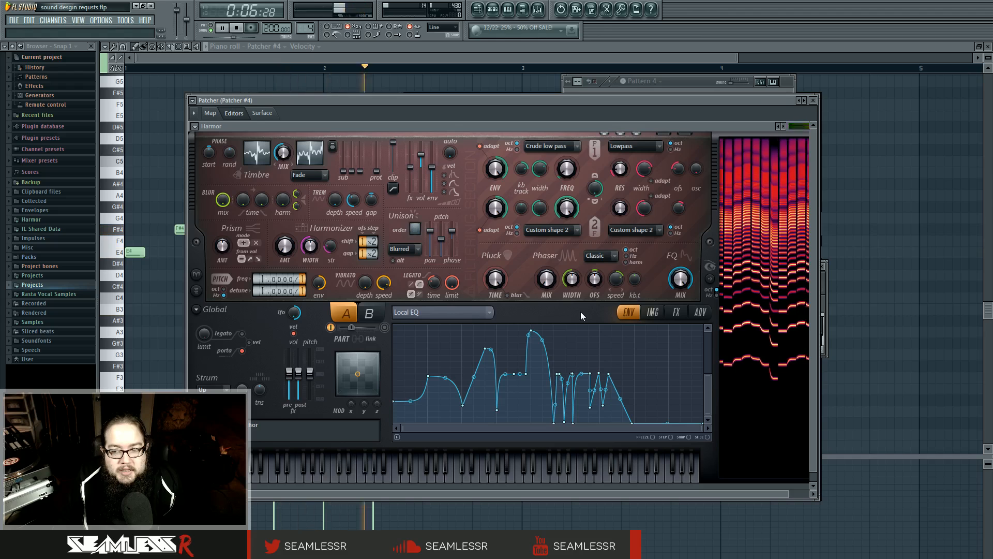
key(space)
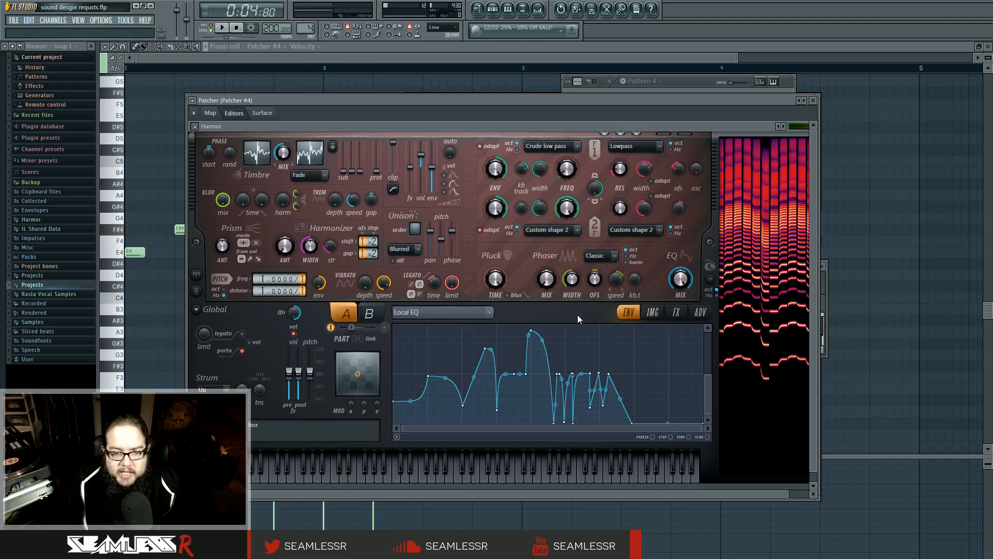
- Display Harmor's Filter 1 frequency envelope, then replay Pattern 4 while examining the filter envelope and pluck time
click(491, 312)
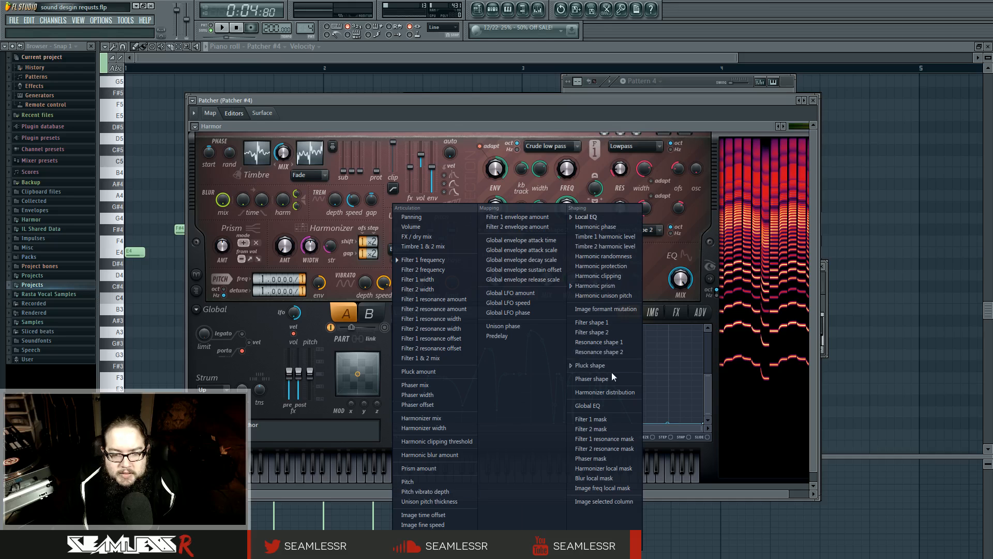
click(458, 260)
key(space)
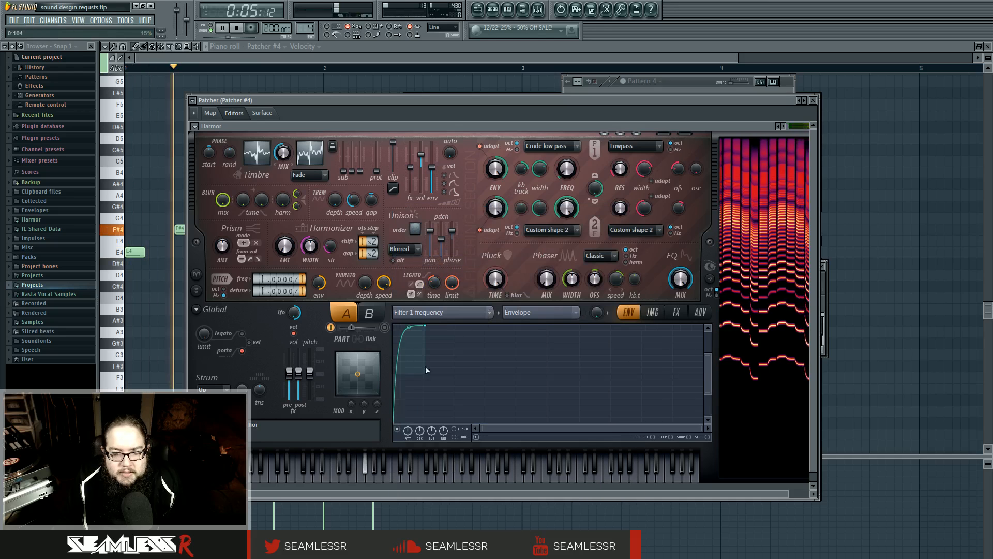
key(space)
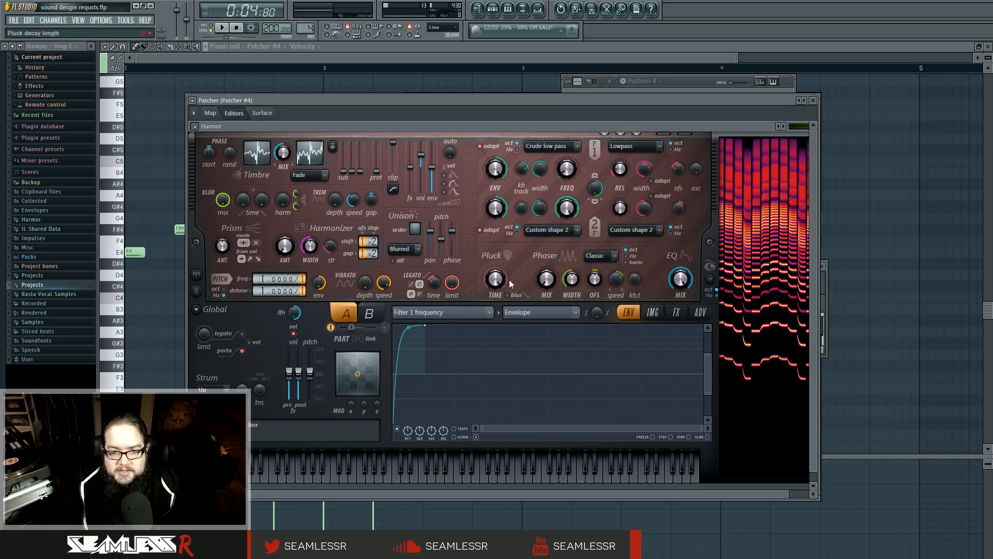
key(space)
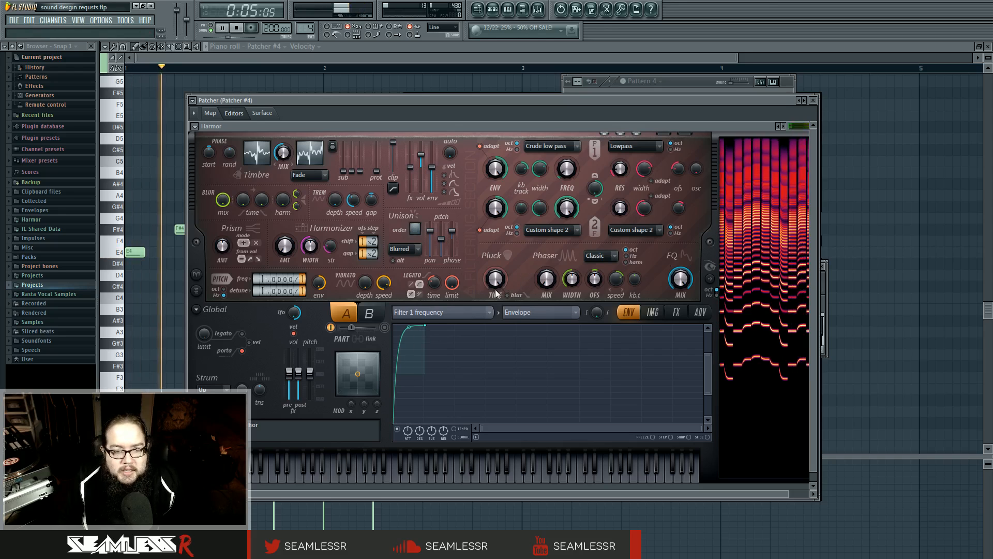
key(space)
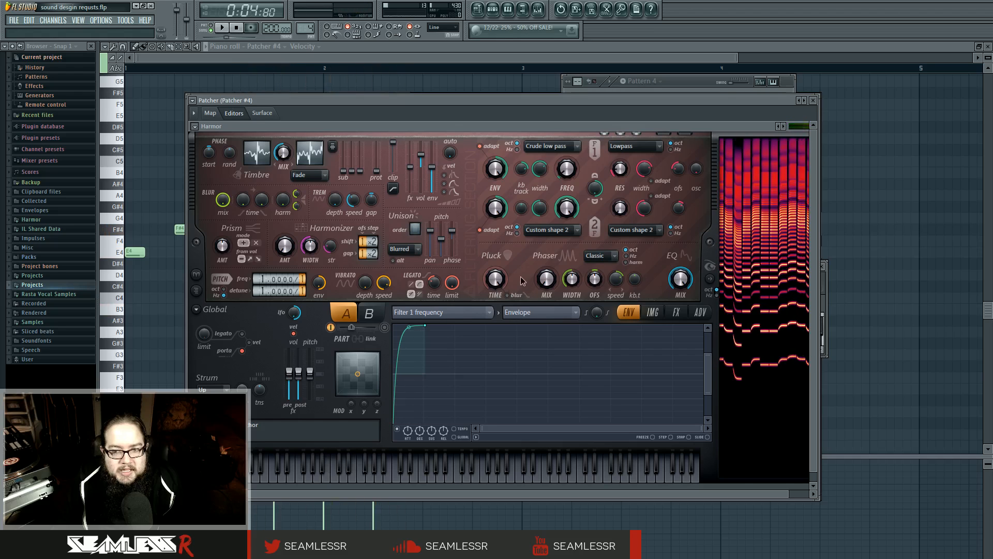
- Return to the playlist, place the playhead at the start of Pattern 5, and play it briefly
click(477, 9)
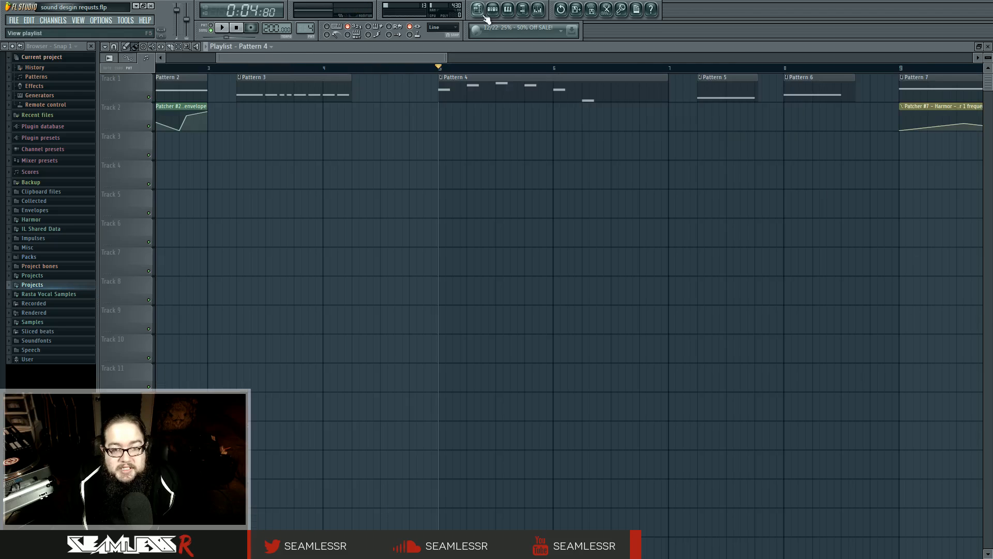
click(500, 68)
key(space)
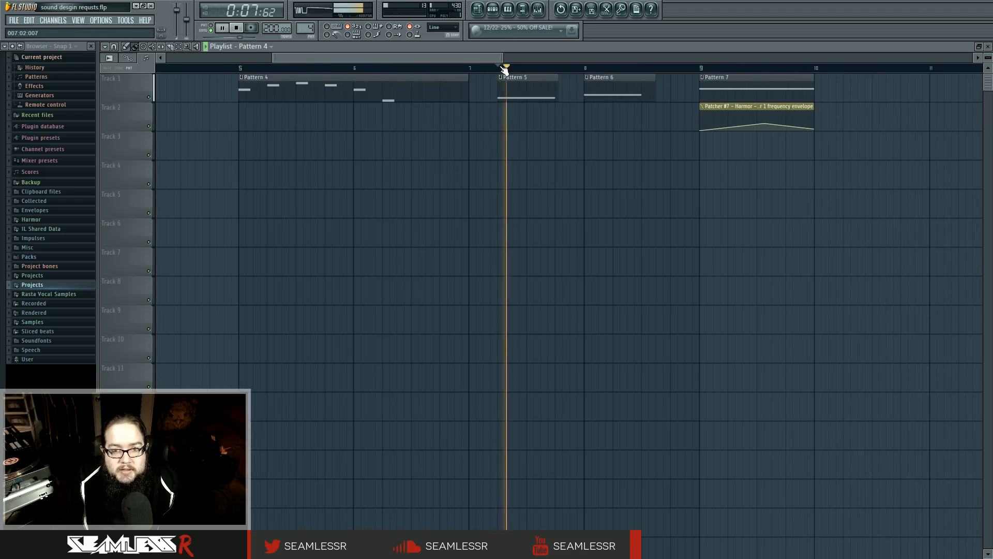
key(space)
- Open Pattern 5 in the piano roll to examine its note, and return to the playlist
click(525, 90)
double_click(525, 90)
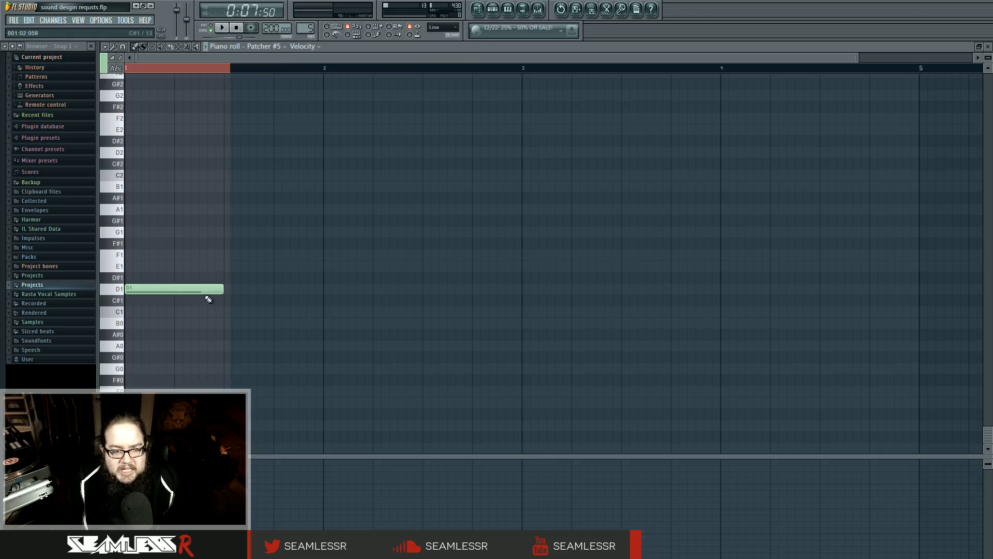
drag(118, 291, 123, 233)
click(478, 9)
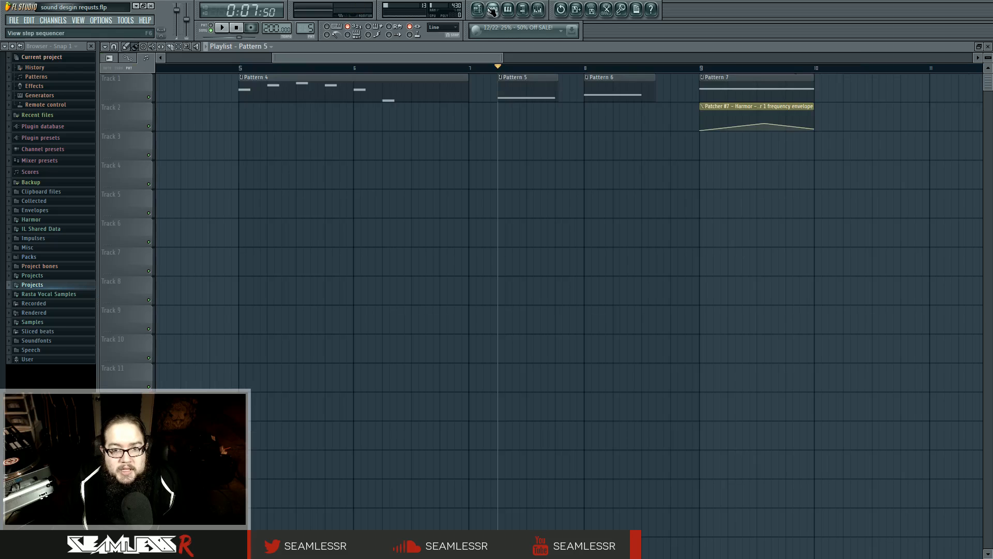
- Select the playlist time range covering Pattern 5, and open Patcher #5 from the step sequencer
click(493, 9)
drag(499, 67, 557, 83)
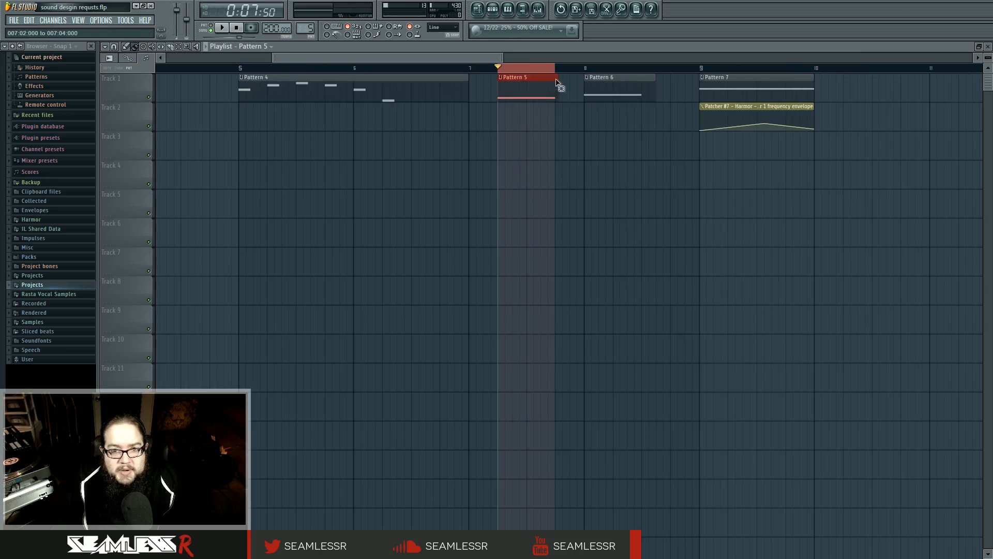
click(501, 8)
click(622, 229)
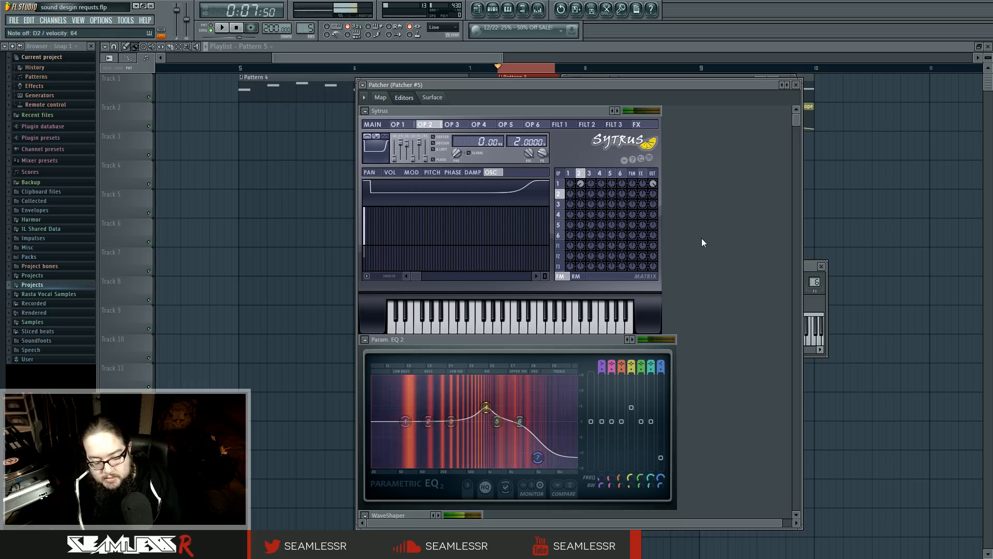
- Examine Love Philter in Patcher #5 and sweep its X modulation up and back down
scroll(696, 340, down, 10)
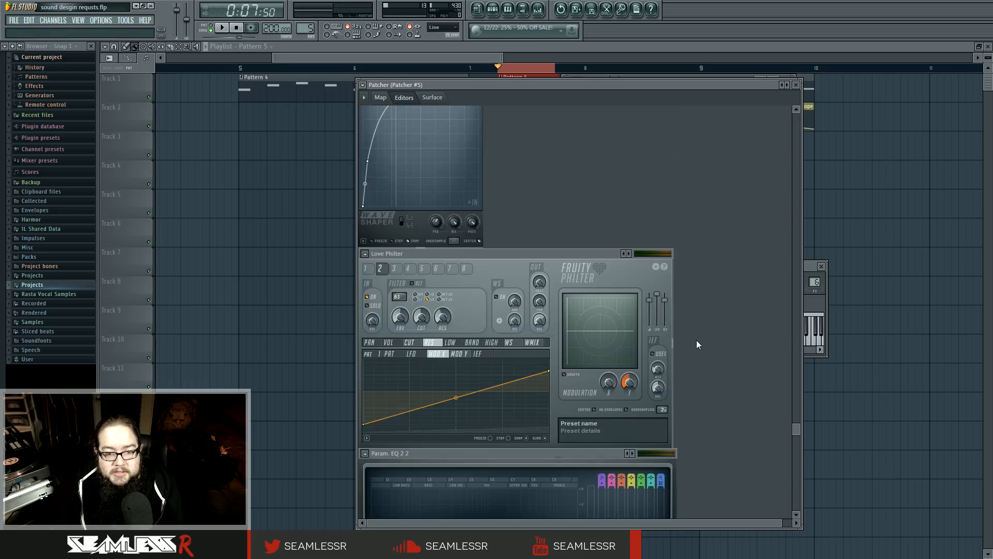
drag(609, 278, 609, 217)
drag(615, 272, 616, 332)
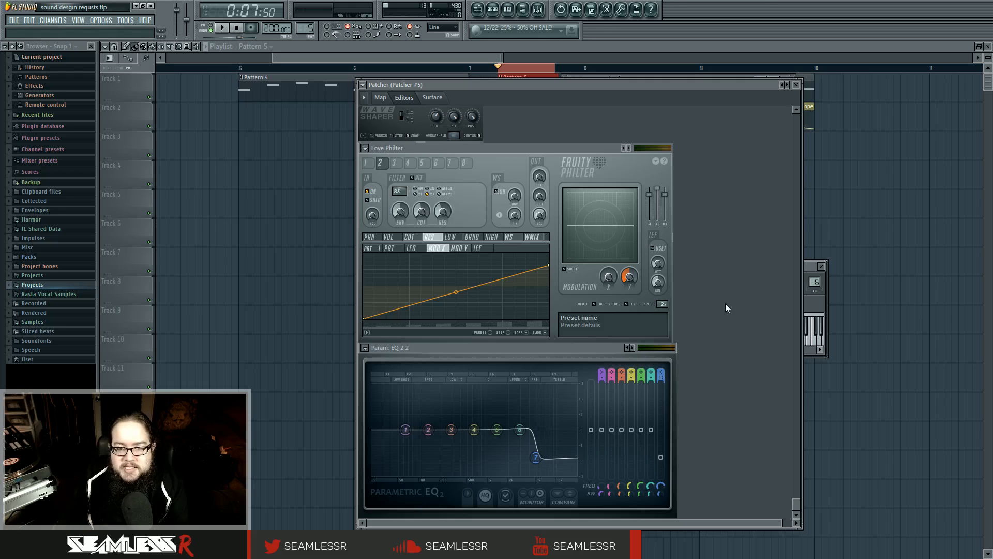
- Show the Patcher #5 map, enlarge its window, and spread out To FL Studio and WaveShaper at the chain's end
click(382, 98)
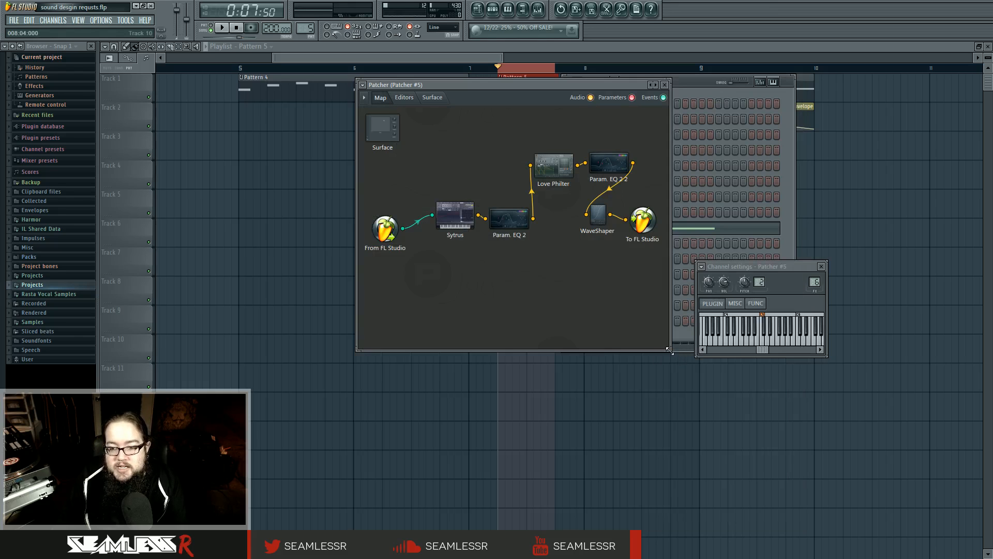
drag(670, 351, 798, 385)
drag(624, 221, 732, 217)
drag(652, 213, 695, 208)
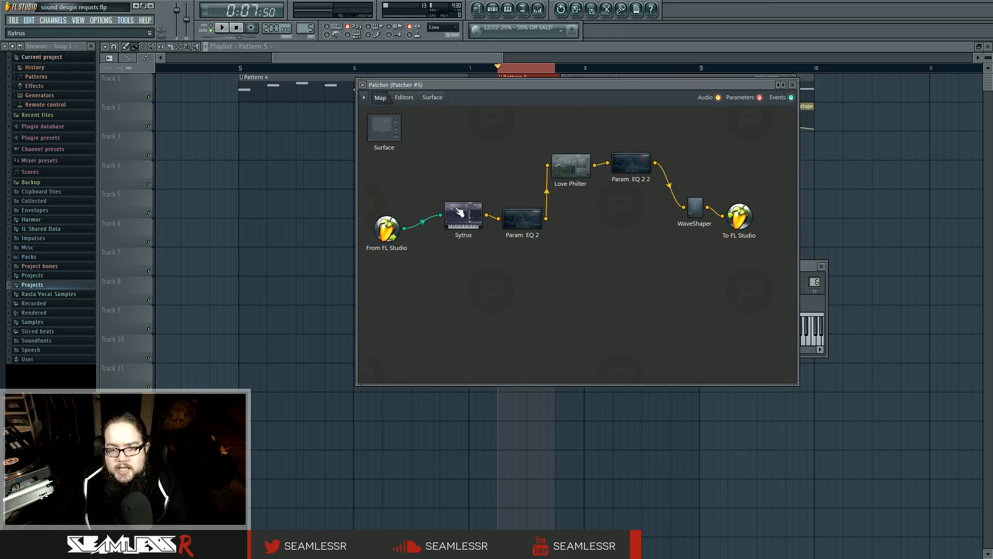
- Open Sytrus from the Patcher #5 map and examine operator 1's oscillator harmonics
double_click(459, 211)
click(571, 177)
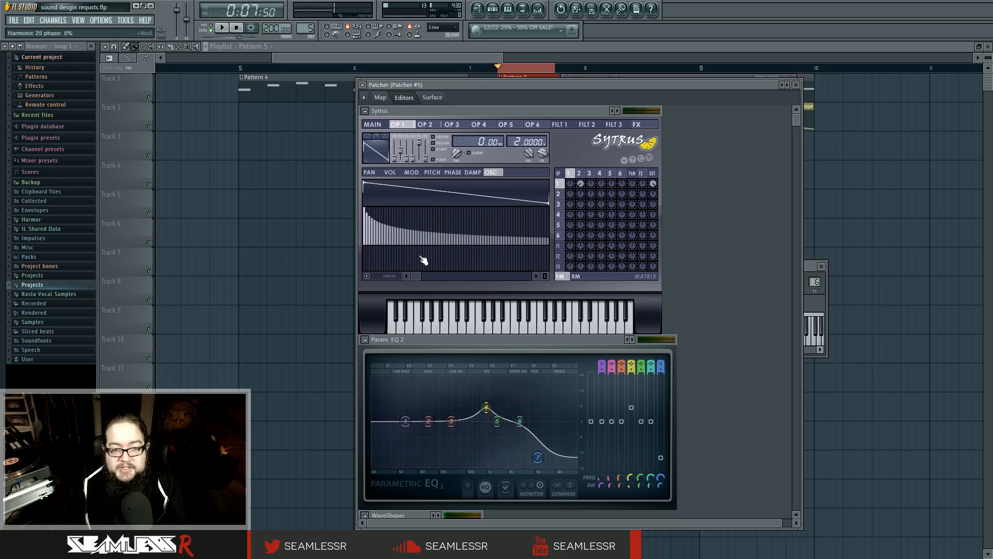
- Randomize the harmonic phases of Sytrus operator 1 three times, auditioning the sound, and reset the phases
right_click(368, 270)
click(414, 405)
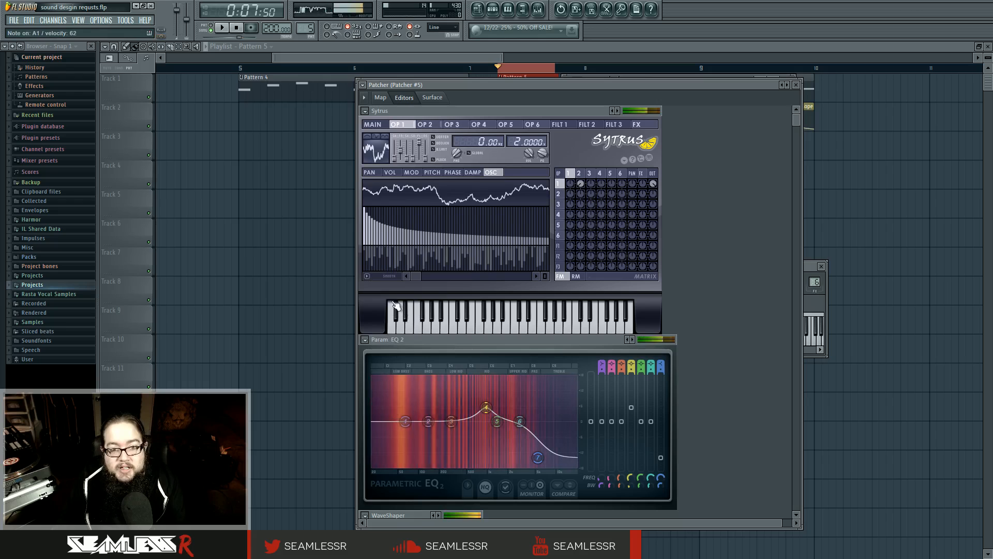
right_click(377, 272)
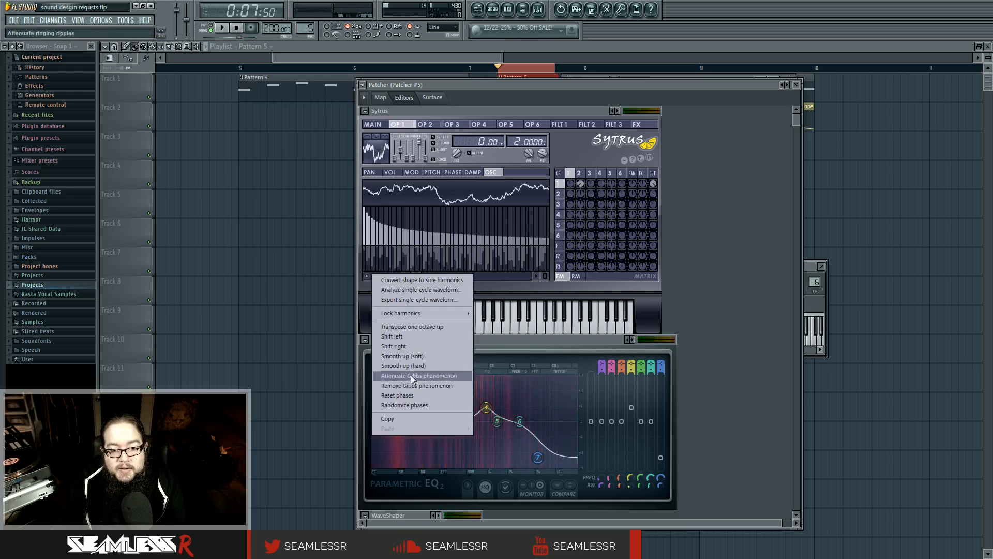
click(417, 406)
right_click(378, 273)
click(414, 403)
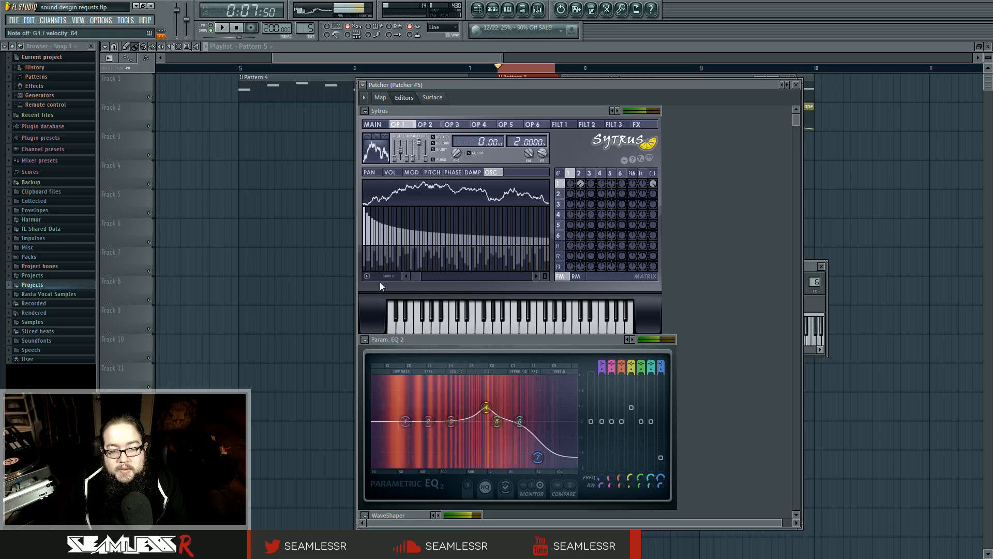
right_click(366, 276)
click(397, 395)
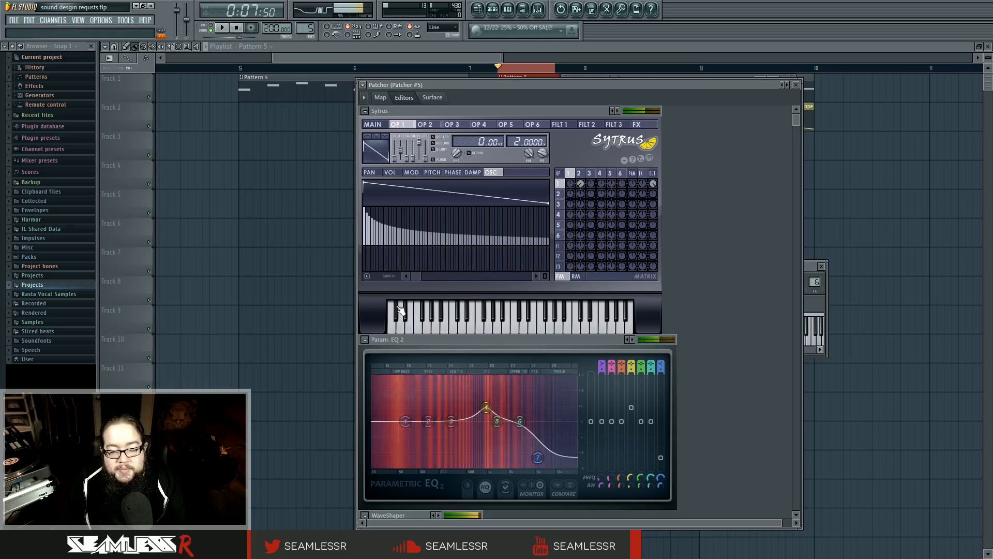
- View operator 2's oscillator shape in Sytrus, and open the WaveShaper from the Patcher #5 map to examine its curve
click(581, 173)
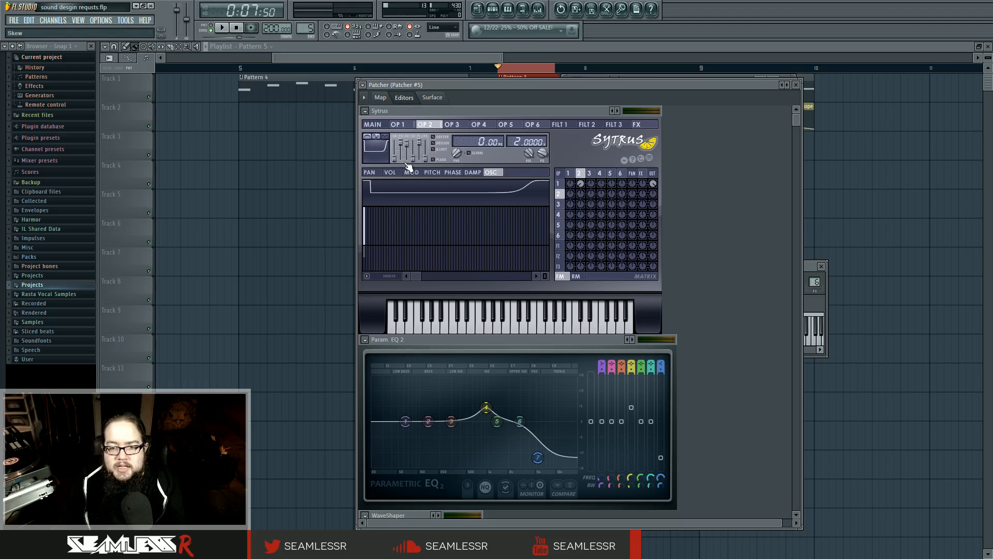
click(381, 97)
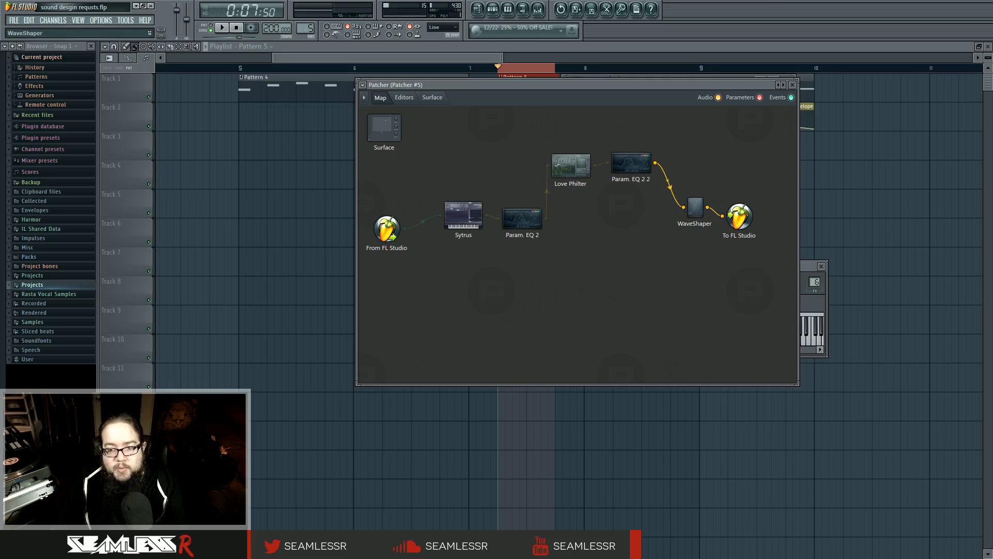
double_click(694, 207)
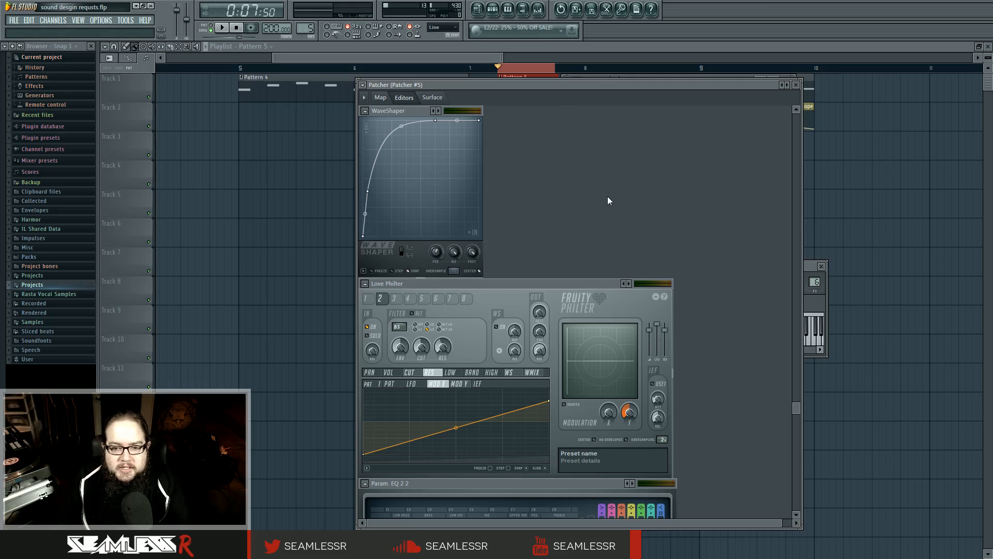
- Return to the Patcher #5 map, close the Patcher, and clear the remaining windows from the playlist
click(381, 97)
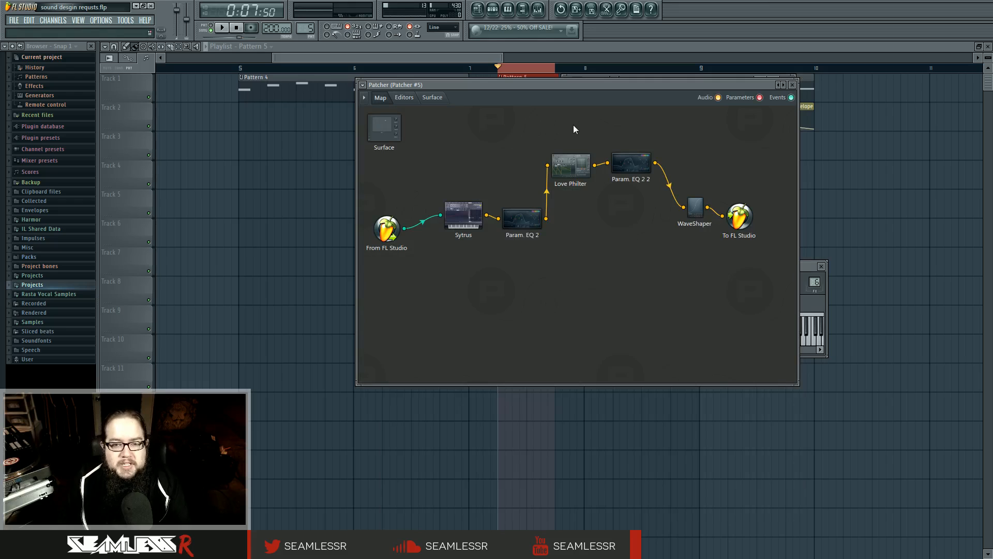
click(792, 85)
click(538, 9)
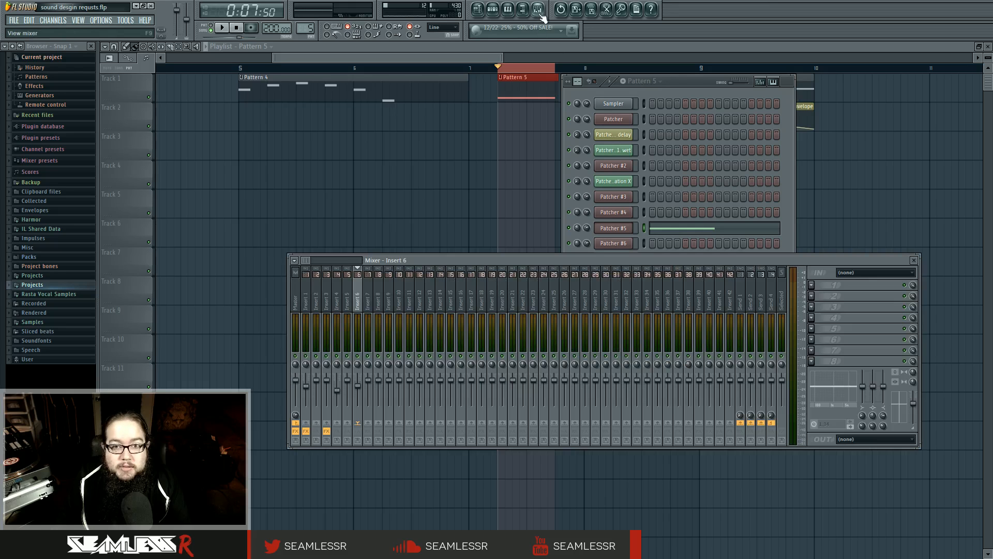
key(F12)
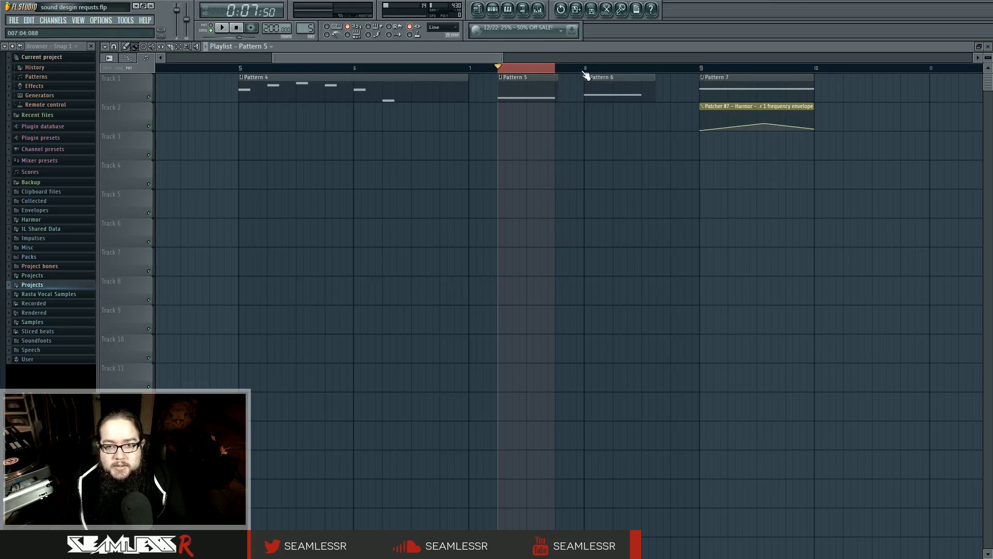
- Play Pattern 6 from bar 8 of the playlist, bring up the channel list, and stop playback
key(space)
click(585, 72)
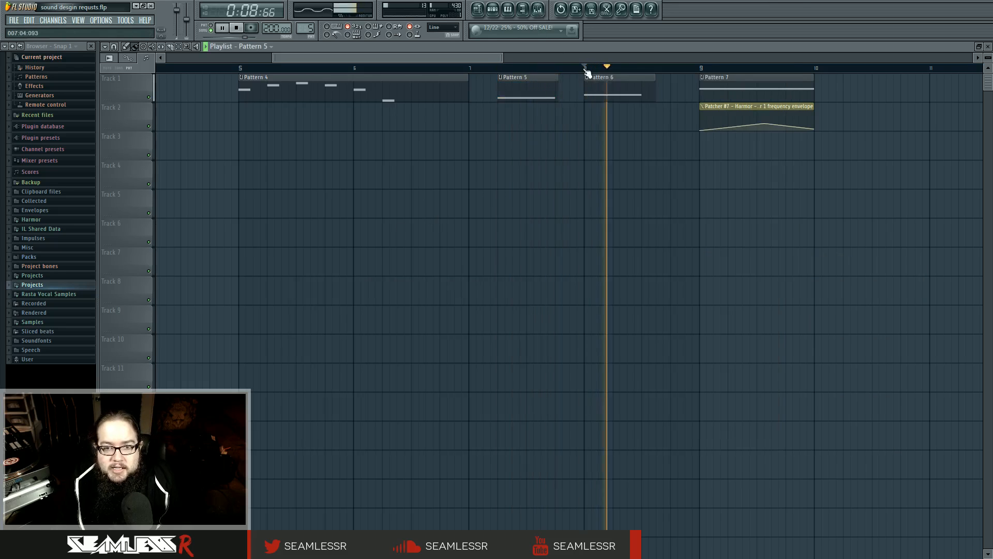
click(493, 9)
key(space)
- Open Patcher #6, audition its Harmor while adjusting the X modulation, and close the Patcher
click(613, 243)
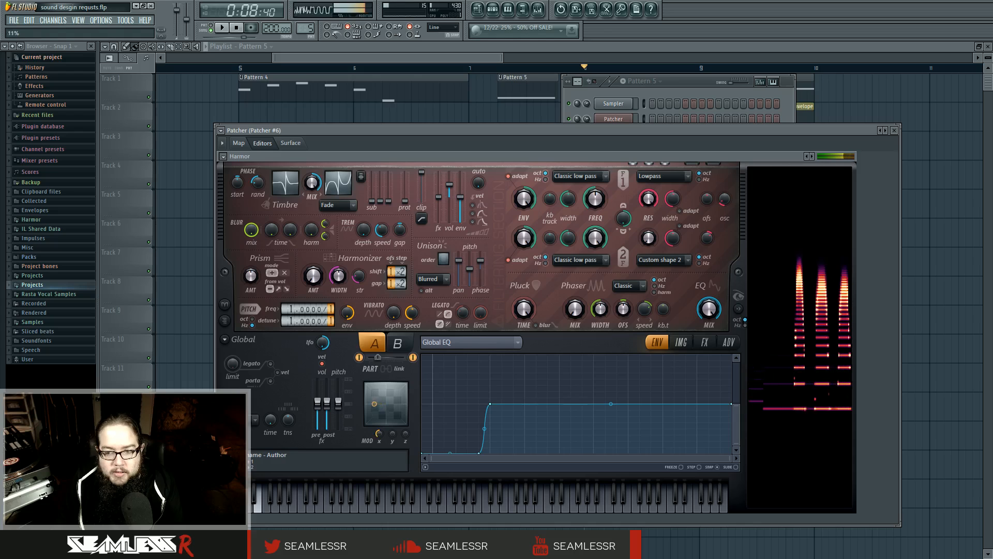
drag(378, 436, 379, 447)
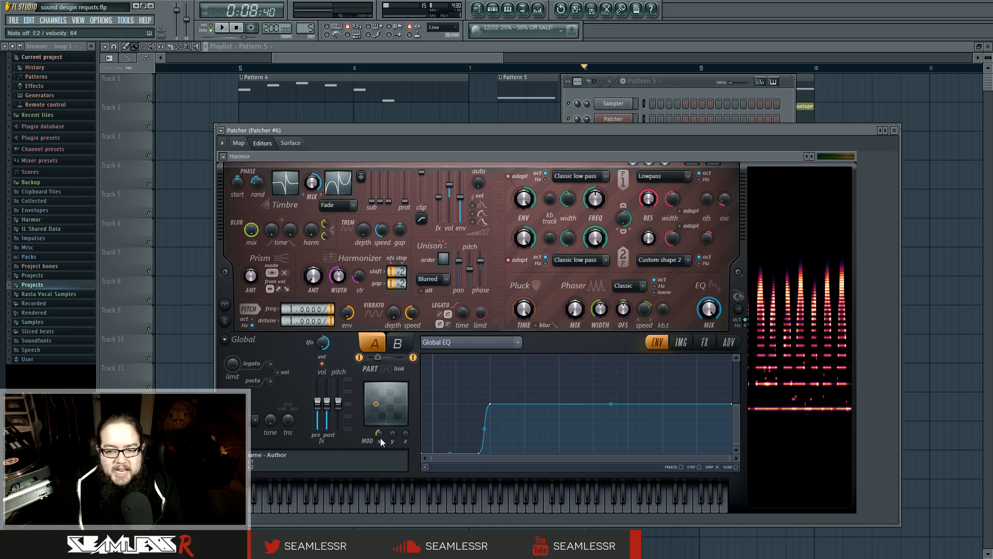
click(894, 131)
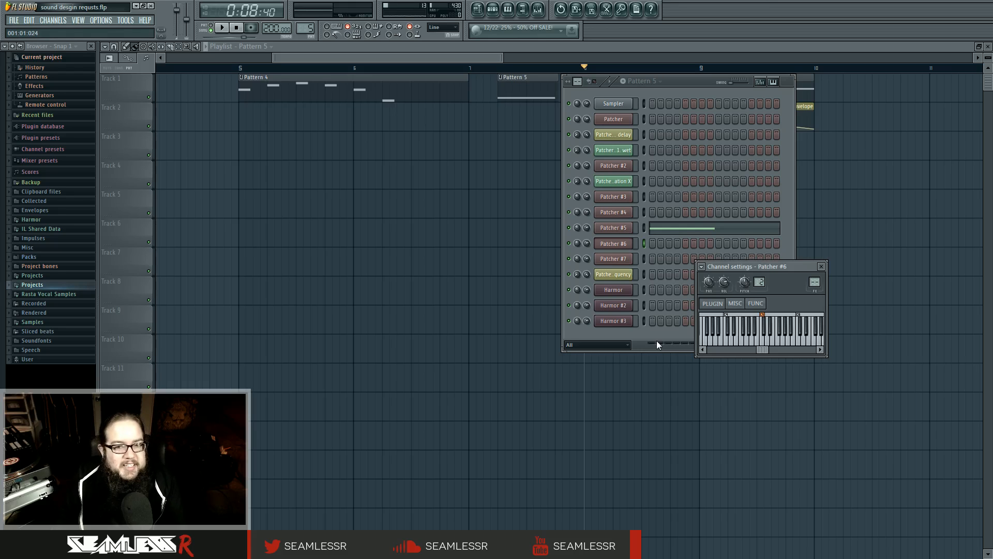
- Play Pattern 7 from bar 9 of the playlist
right_click(507, 248)
click(700, 68)
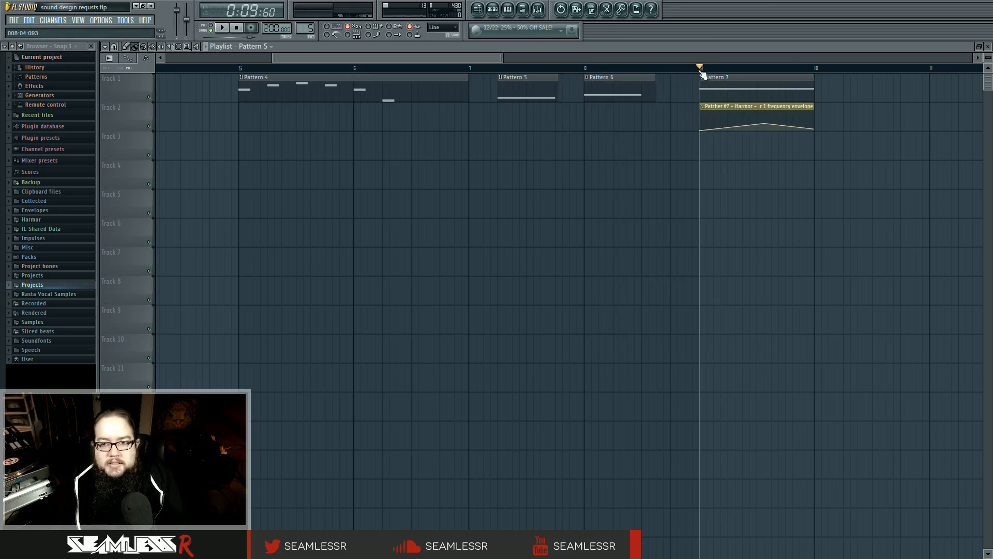
key(space)
key(space)
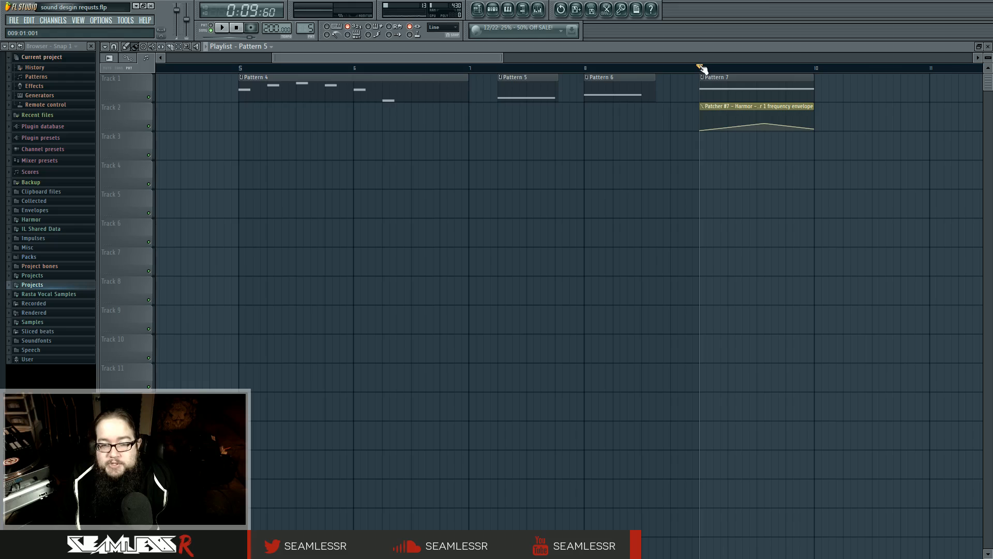
drag(801, 164, 587, 155)
- Open the first Harmor channel and audition its sound while moving the X modulation
click(494, 11)
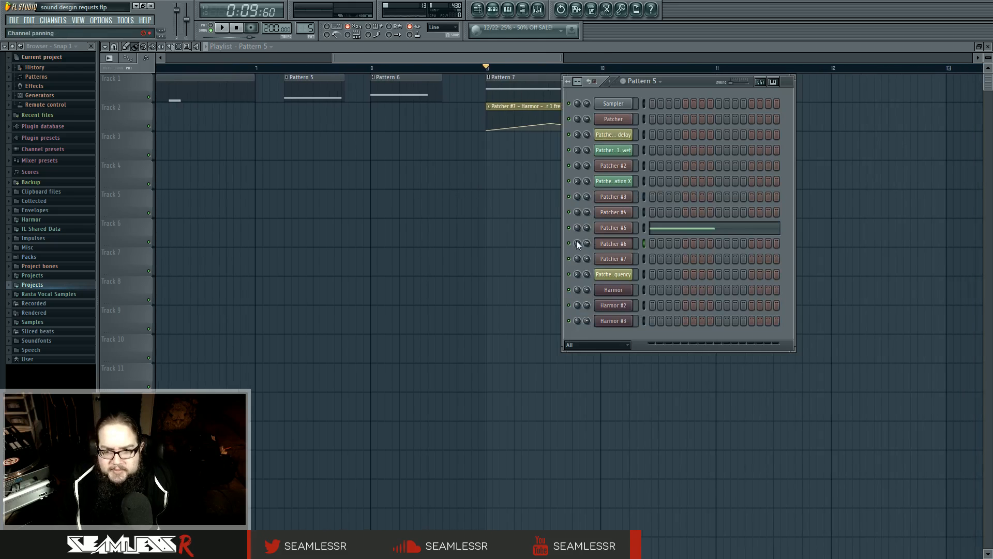
key(space)
key(space)
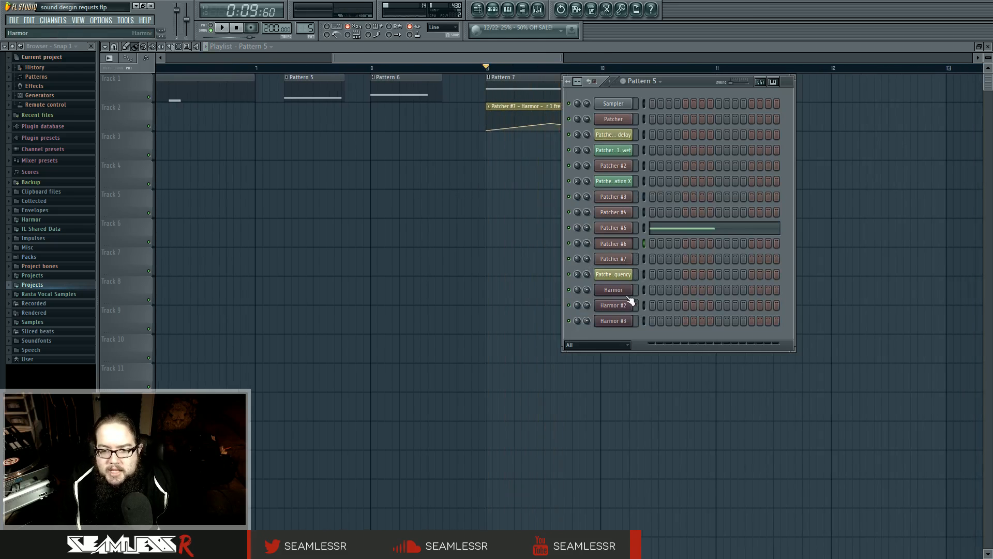
click(628, 296)
drag(616, 136, 603, 157)
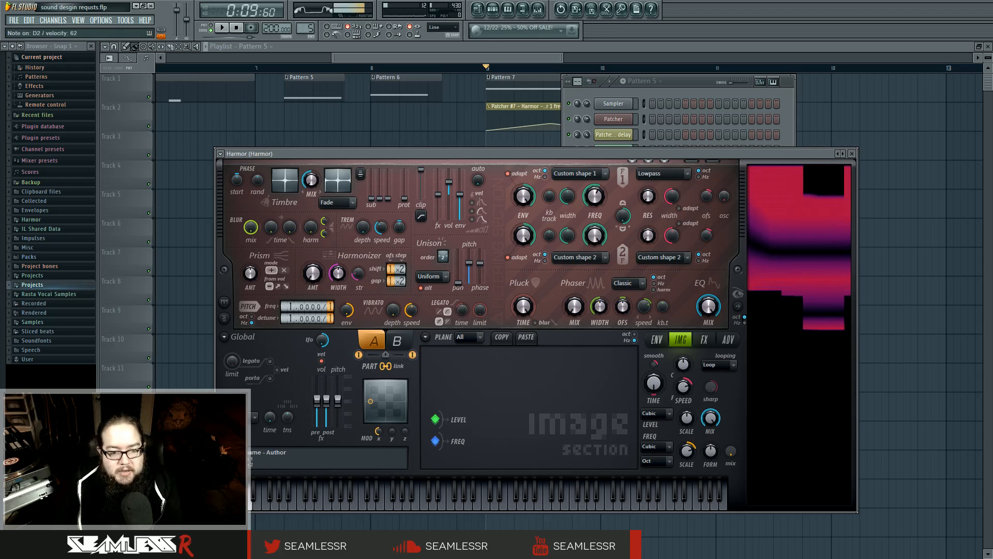
drag(380, 431, 380, 431)
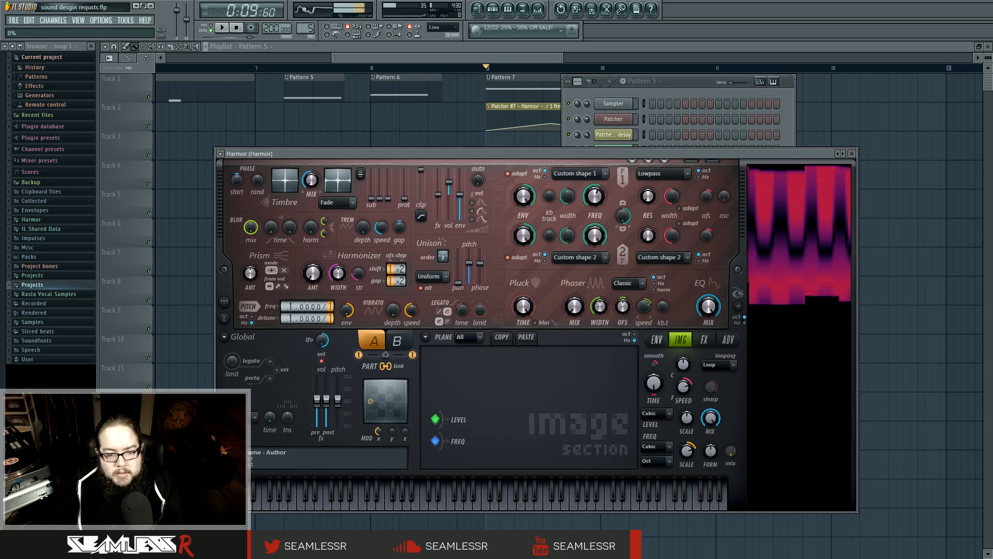
- Open the Harmor #2 channel and examine its Local EQ curve and effects settings
click(685, 81)
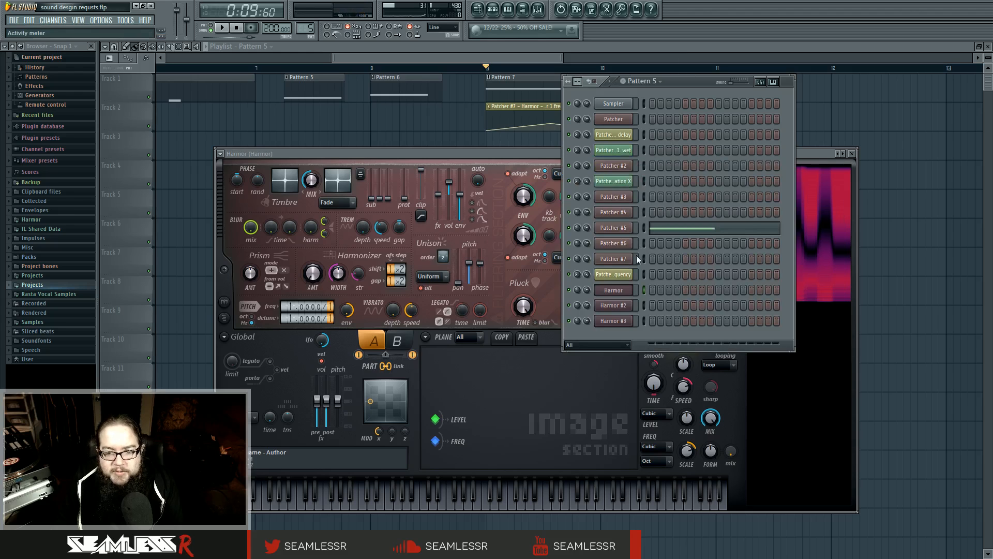
click(625, 311)
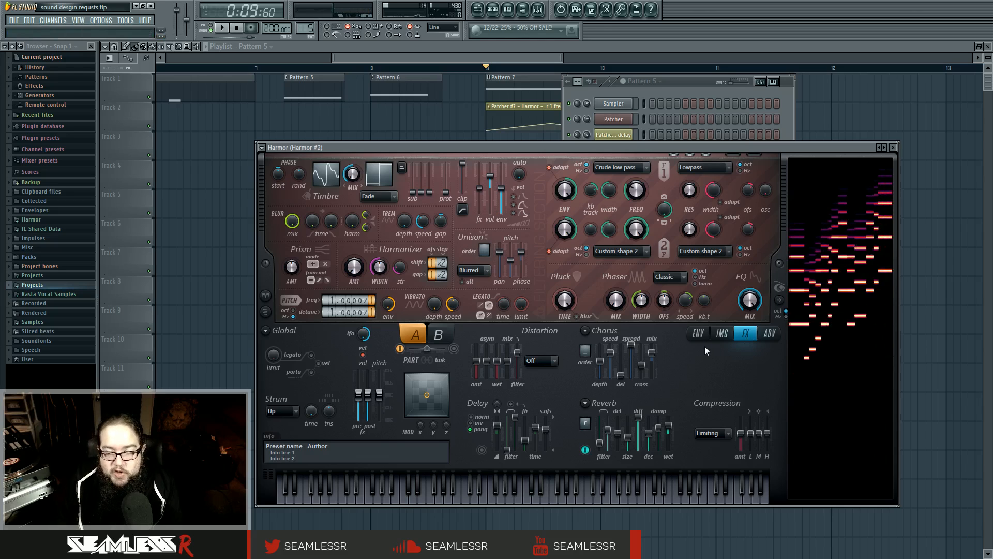
click(698, 333)
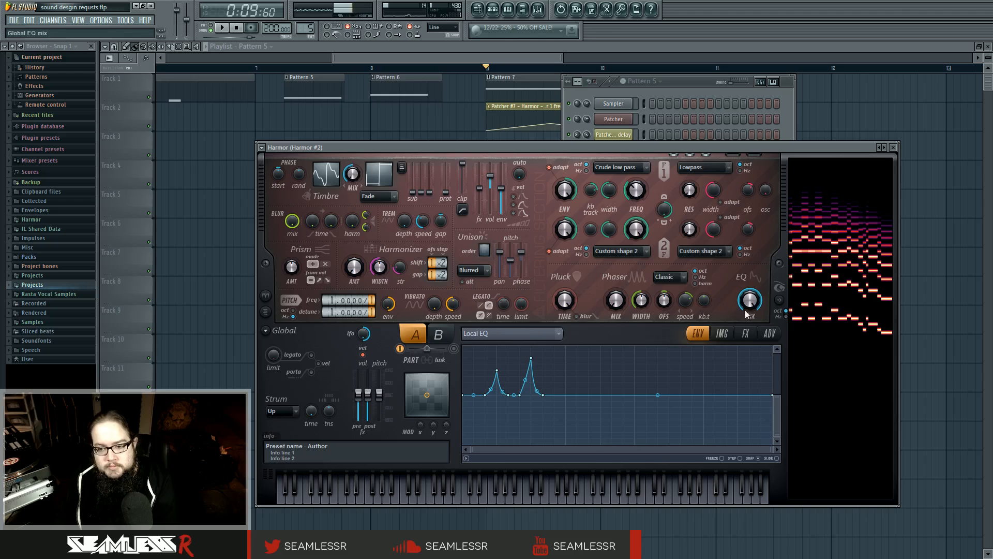
click(745, 333)
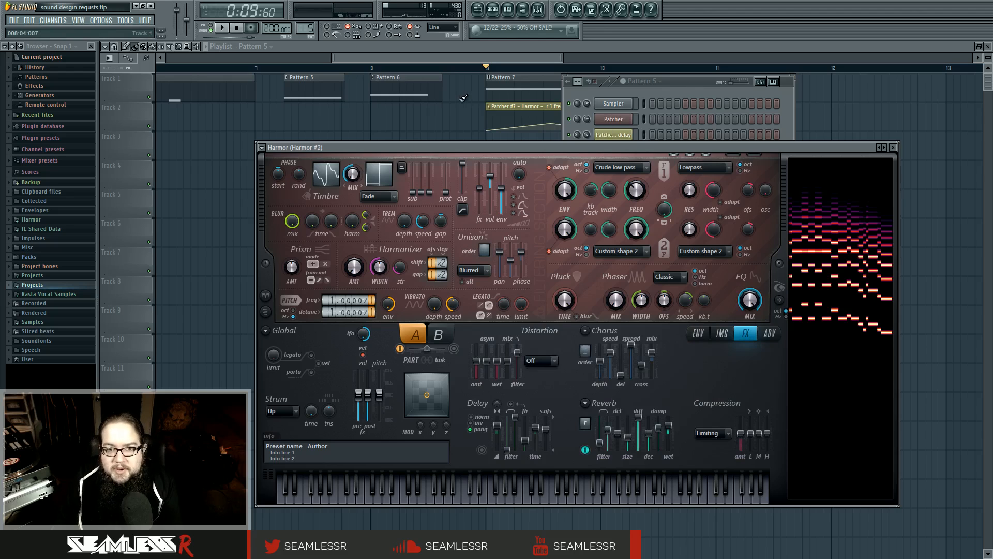
- Open the Harmor #3 channel and examine its synth controls, pitch detune and Local EQ curve
click(589, 79)
click(492, 9)
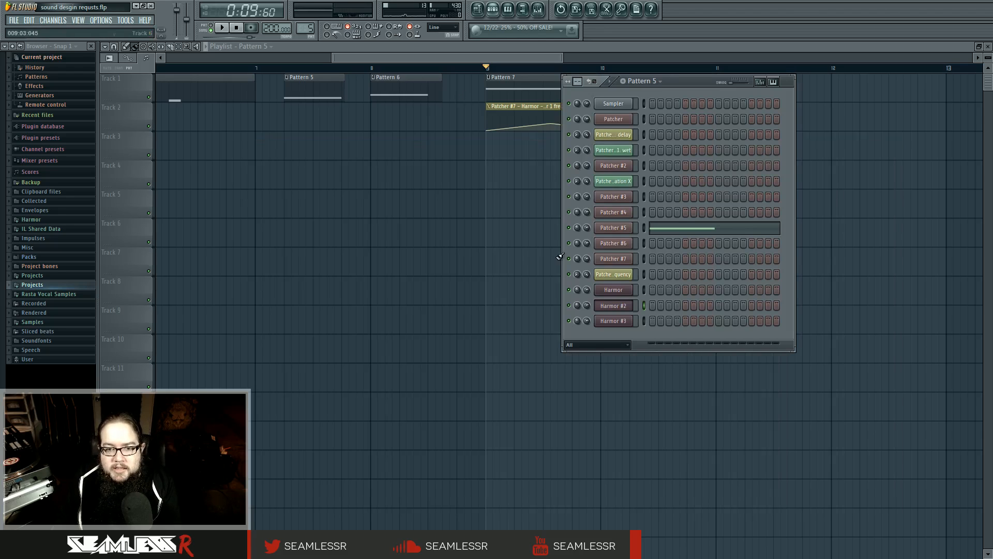
click(635, 318)
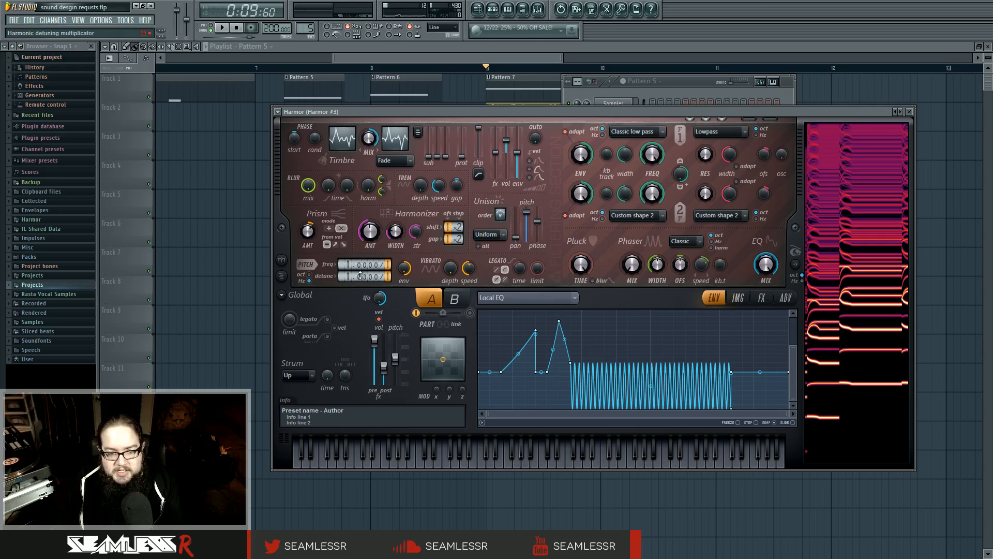
scroll(364, 274, up, 3)
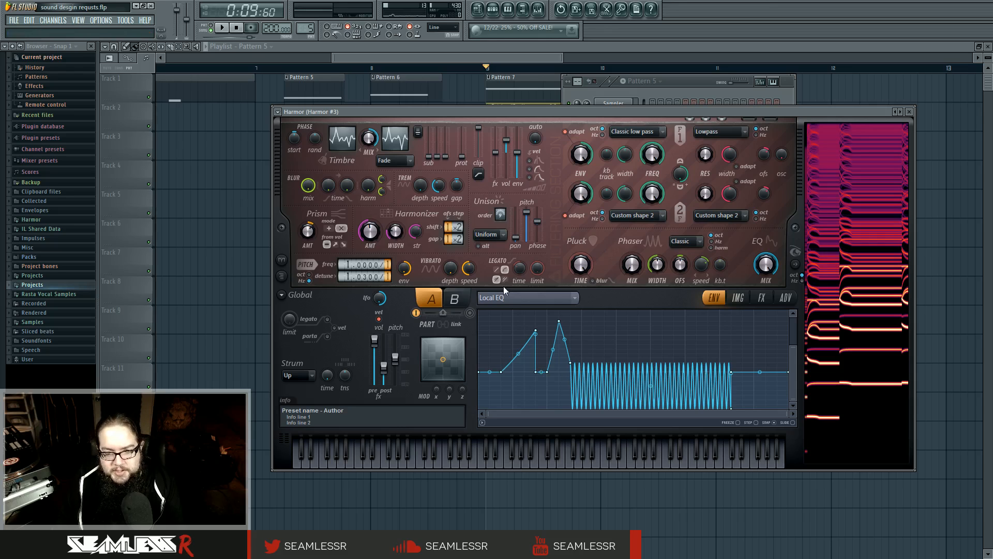
- View the Harmonic phase curve across a wider range in Harmor #3, and display its Harmonic prism curve
click(517, 298)
click(665, 226)
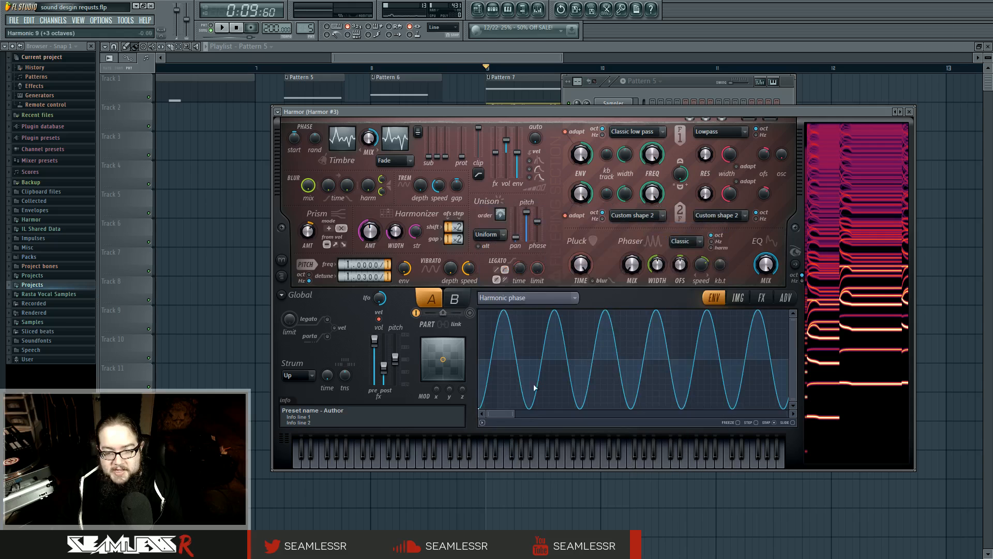
drag(516, 413, 618, 400)
click(542, 299)
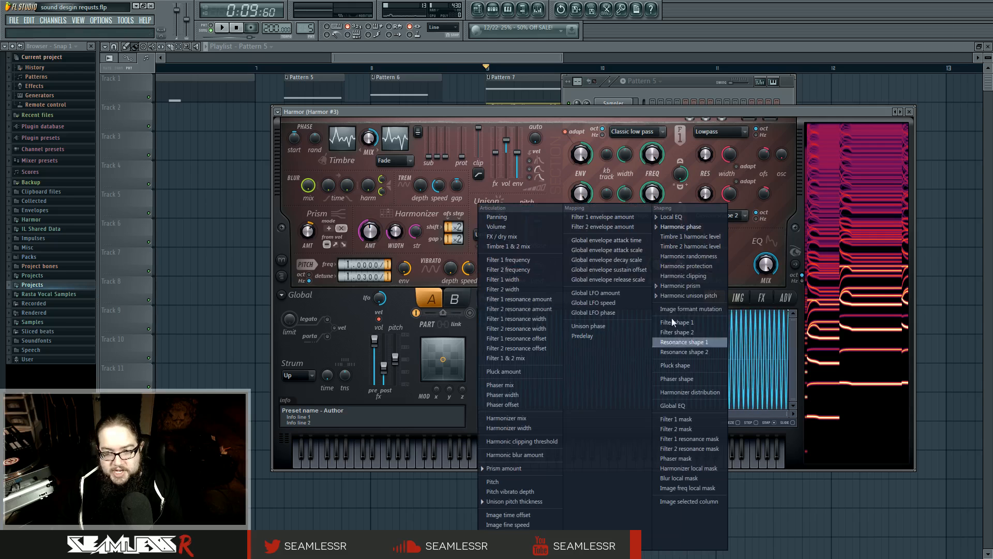
click(698, 286)
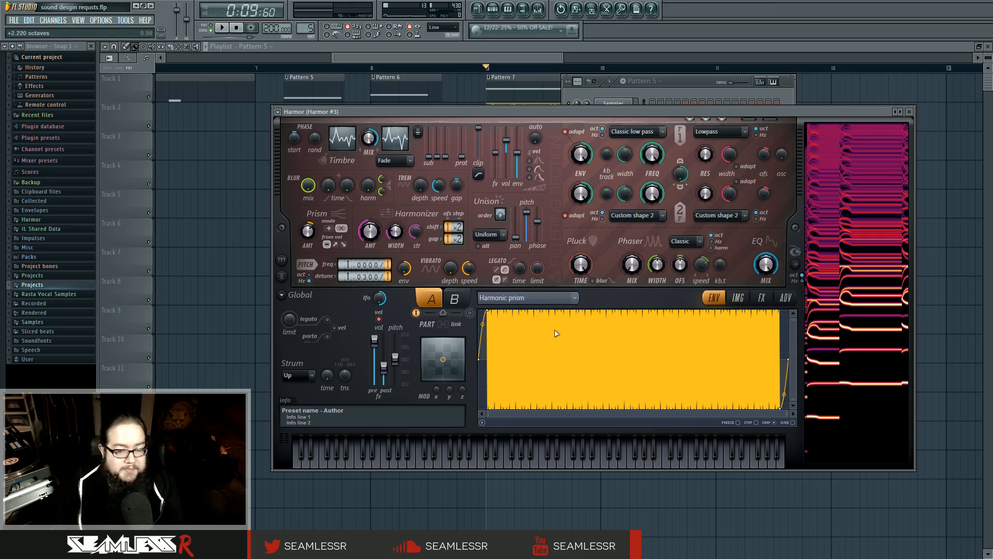
- View the Unison pitch thickness envelope and the Harmonic unison pitch curve in Harmor #3
click(544, 296)
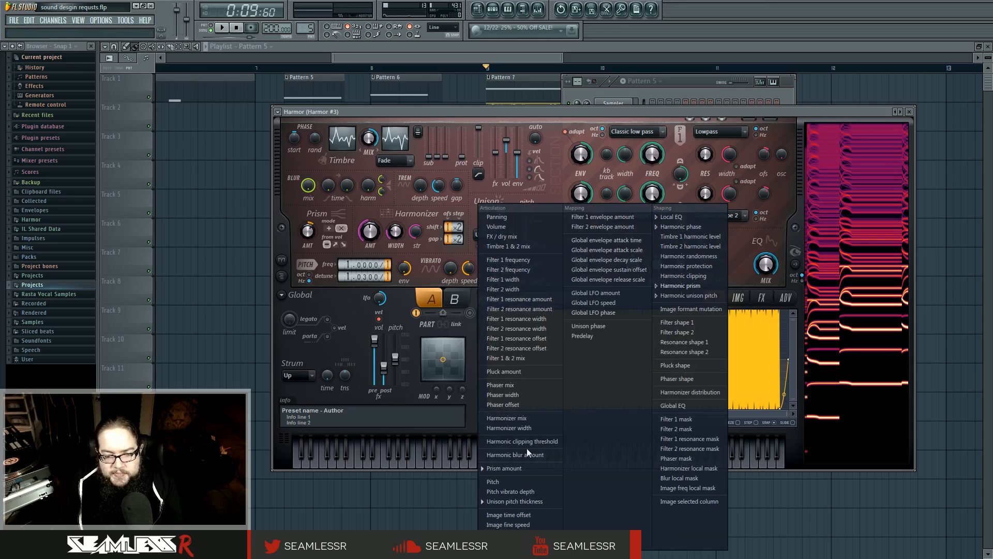
click(538, 503)
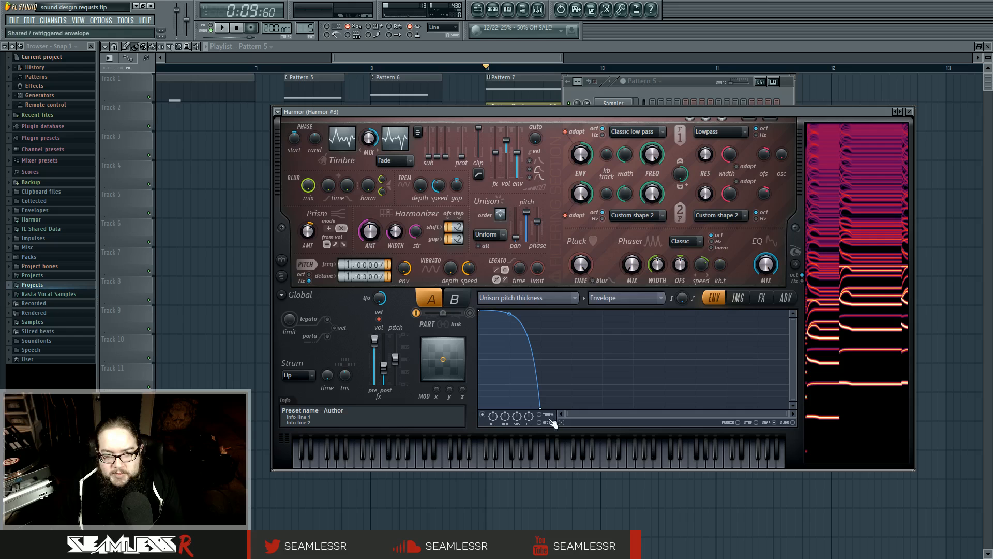
click(538, 298)
mouse_move(634, 250)
click(700, 296)
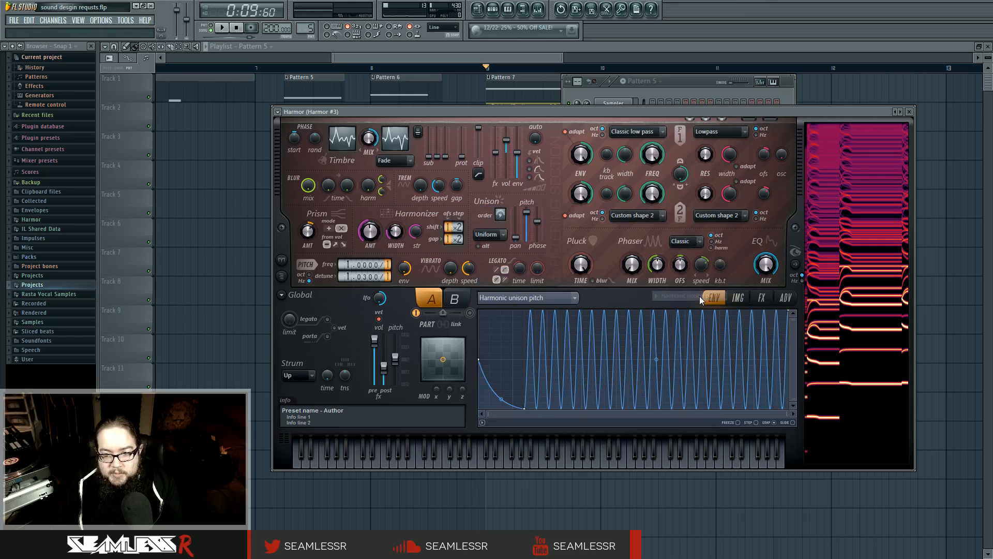
- Display the Prism amount envelope of Harmor #3 and audition the sound
click(532, 298)
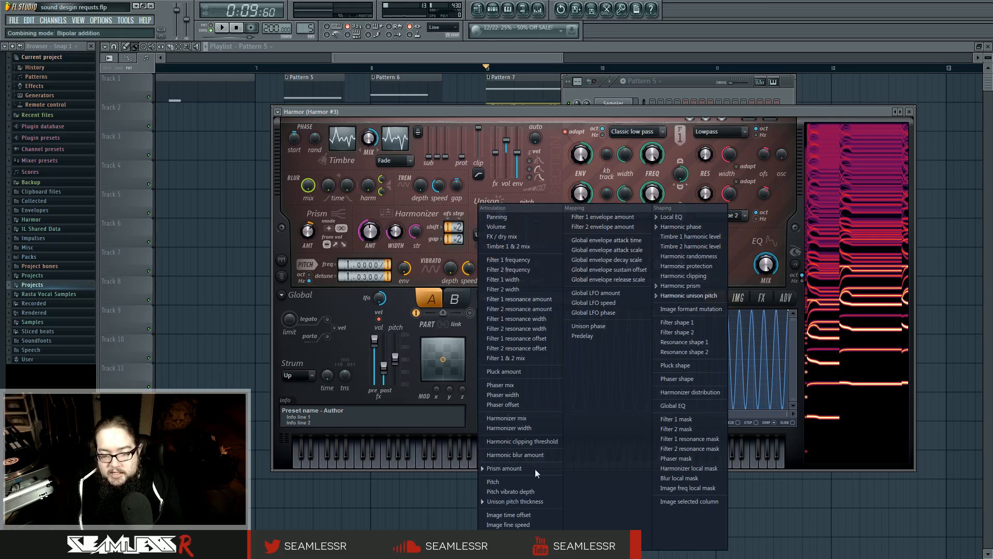
click(407, 397)
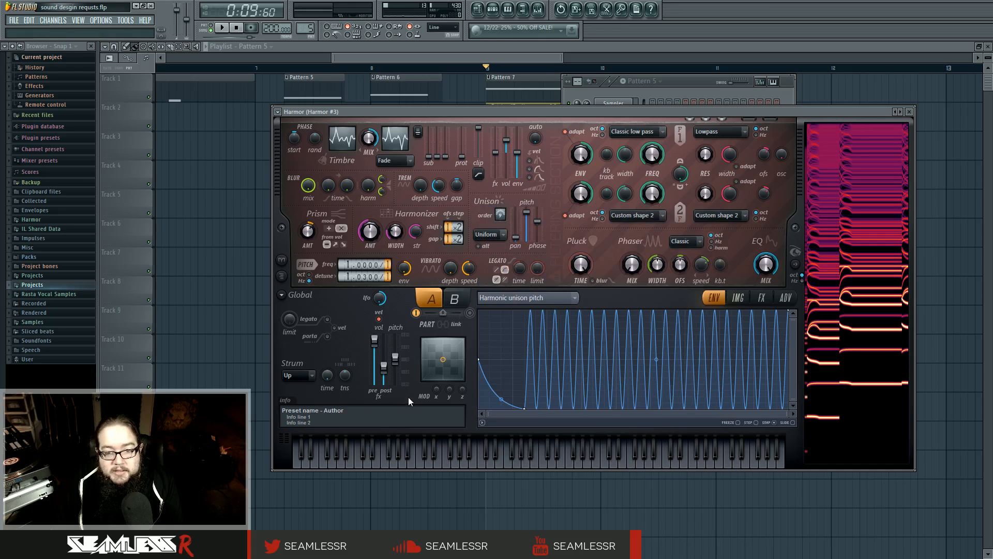
right_click(309, 231)
click(355, 309)
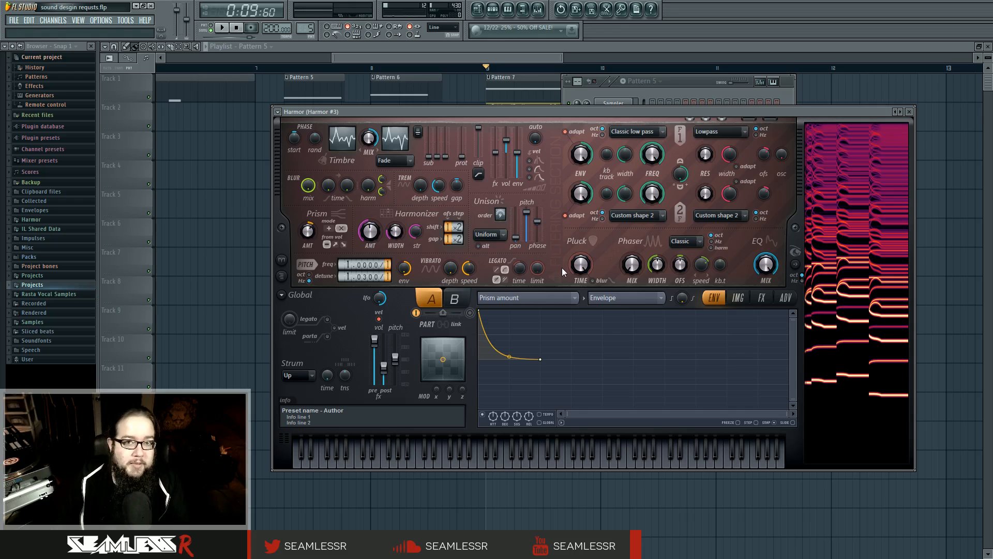
- Delete the Sampler channel from the channel list and confirm the deletion
click(493, 9)
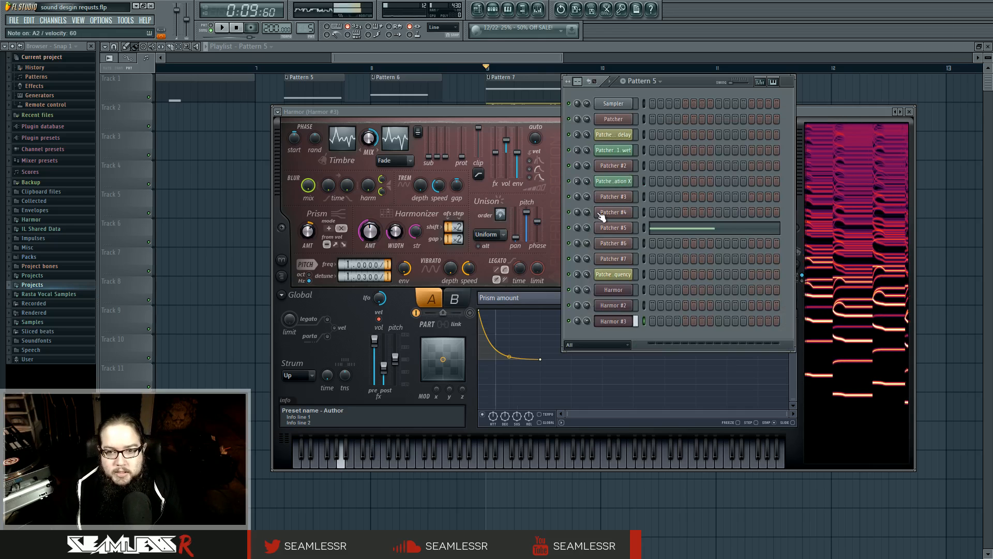
right_click(618, 150)
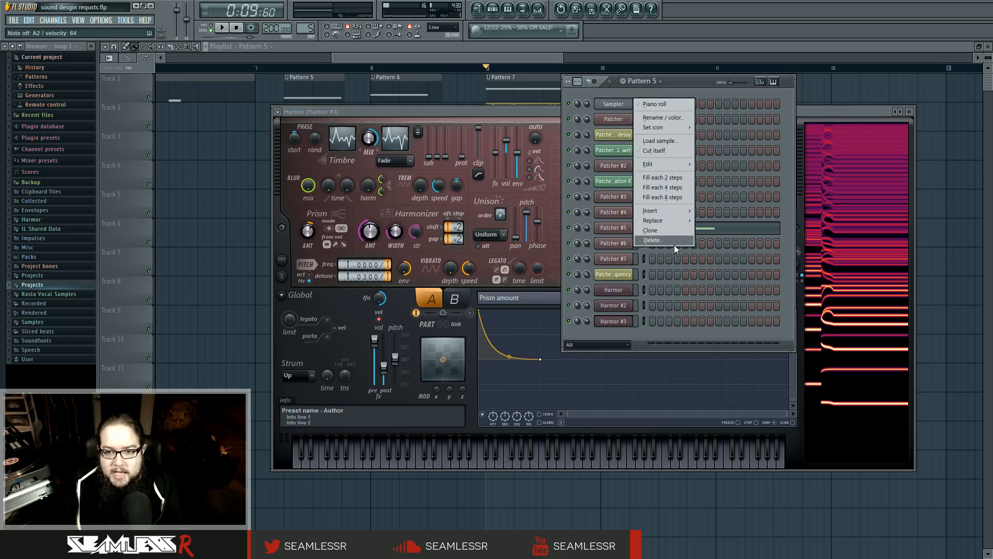
click(676, 243)
click(548, 311)
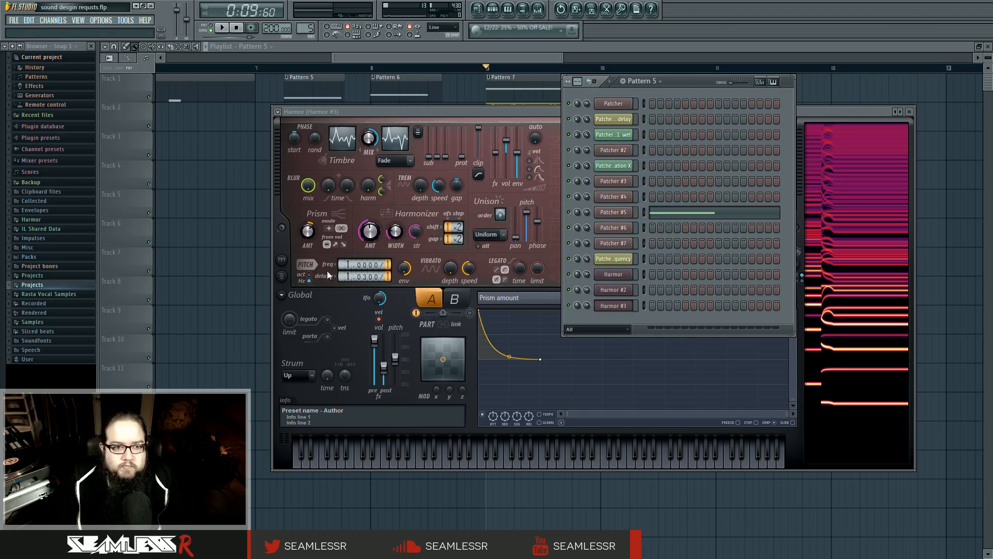
- Close all open windows, fit Patterns 1 to 7 in the playlist view, and make its tracks taller
key(F12)
scroll(244, 269, down, 3)
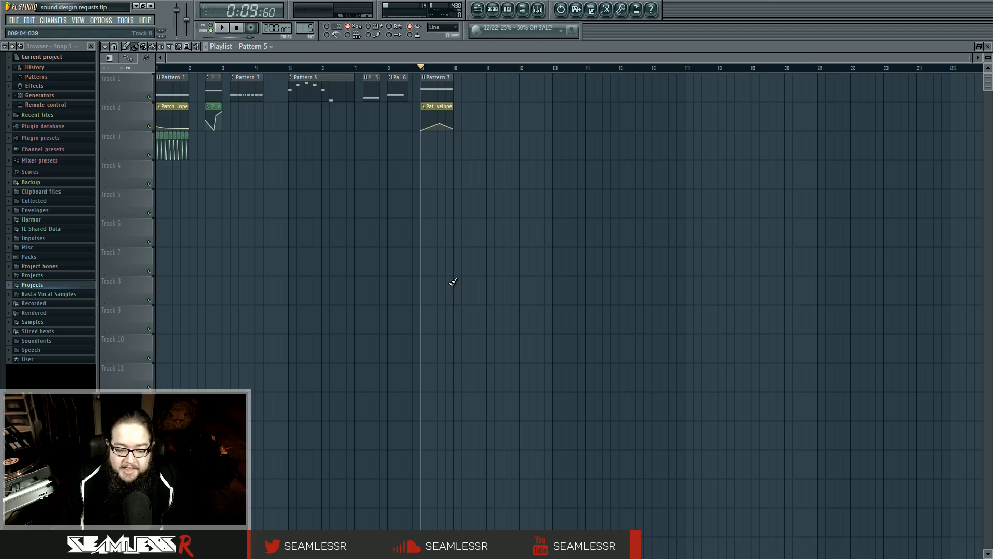
scroll(389, 295, up, 3)
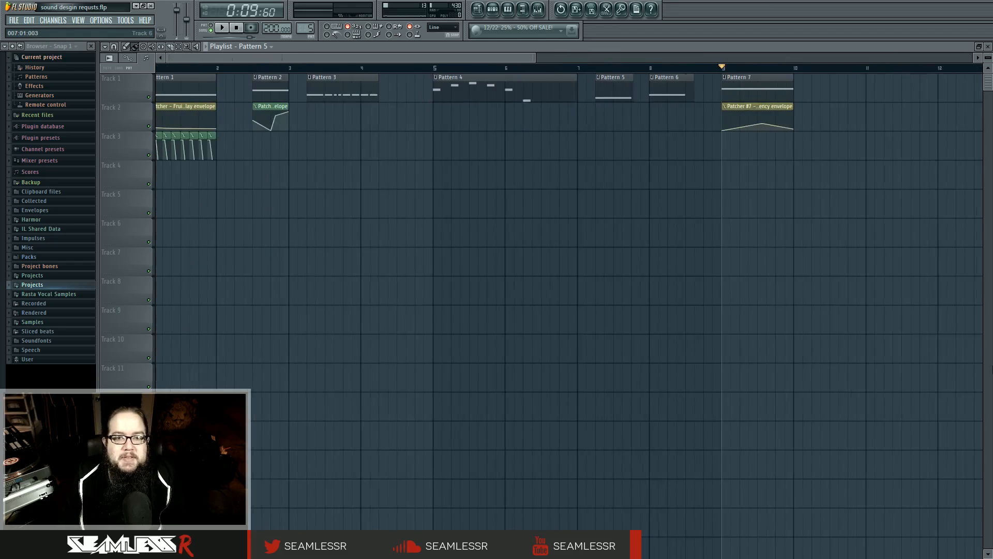
drag(986, 58, 985, 83)
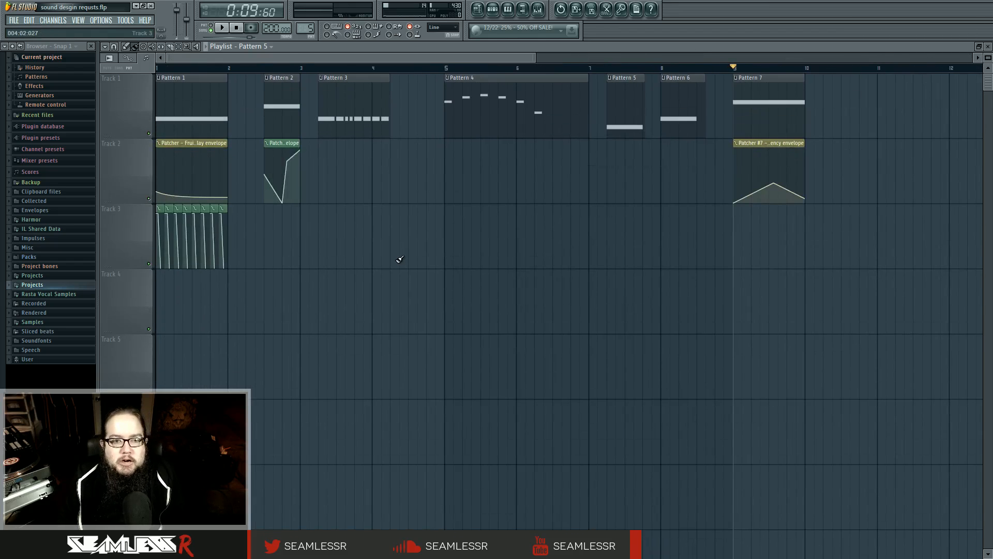